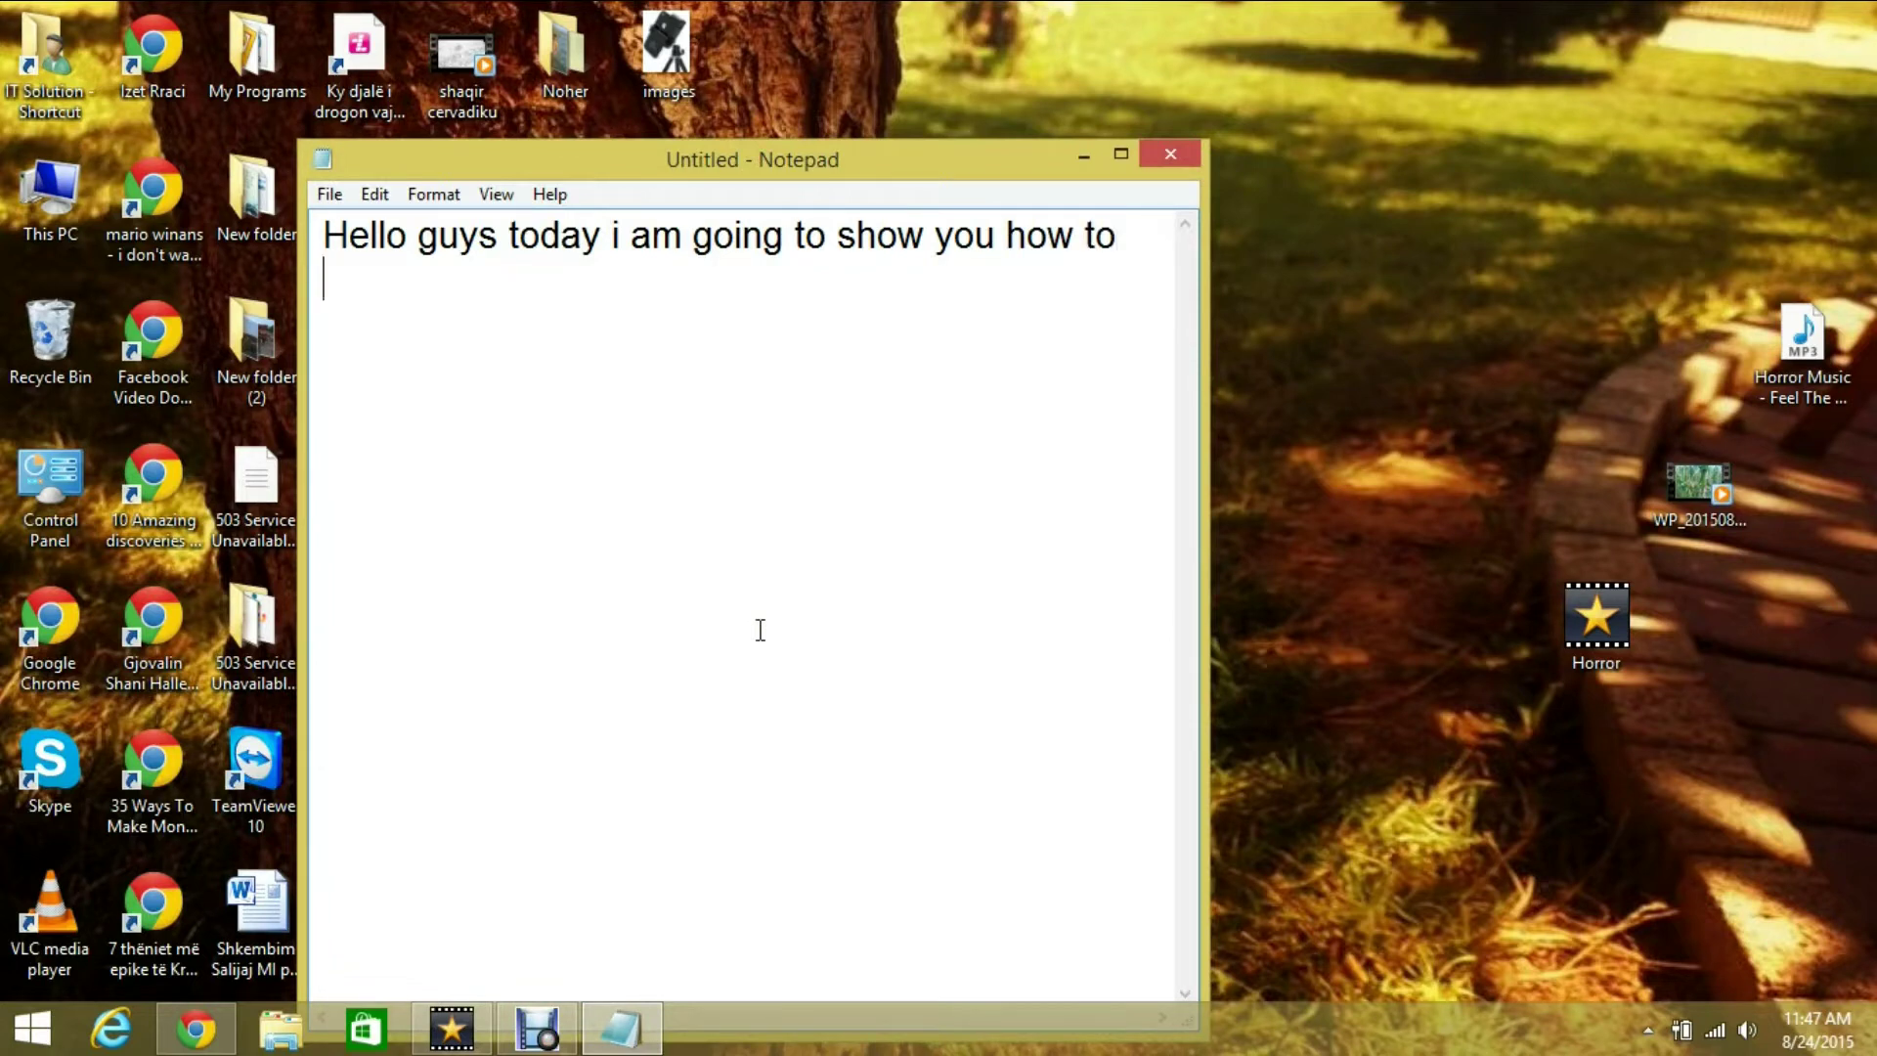
Finish the Notepad note with "do a video like a horror movie with effects in videopad video editor"
{"action": "type", "text": "do a video"}
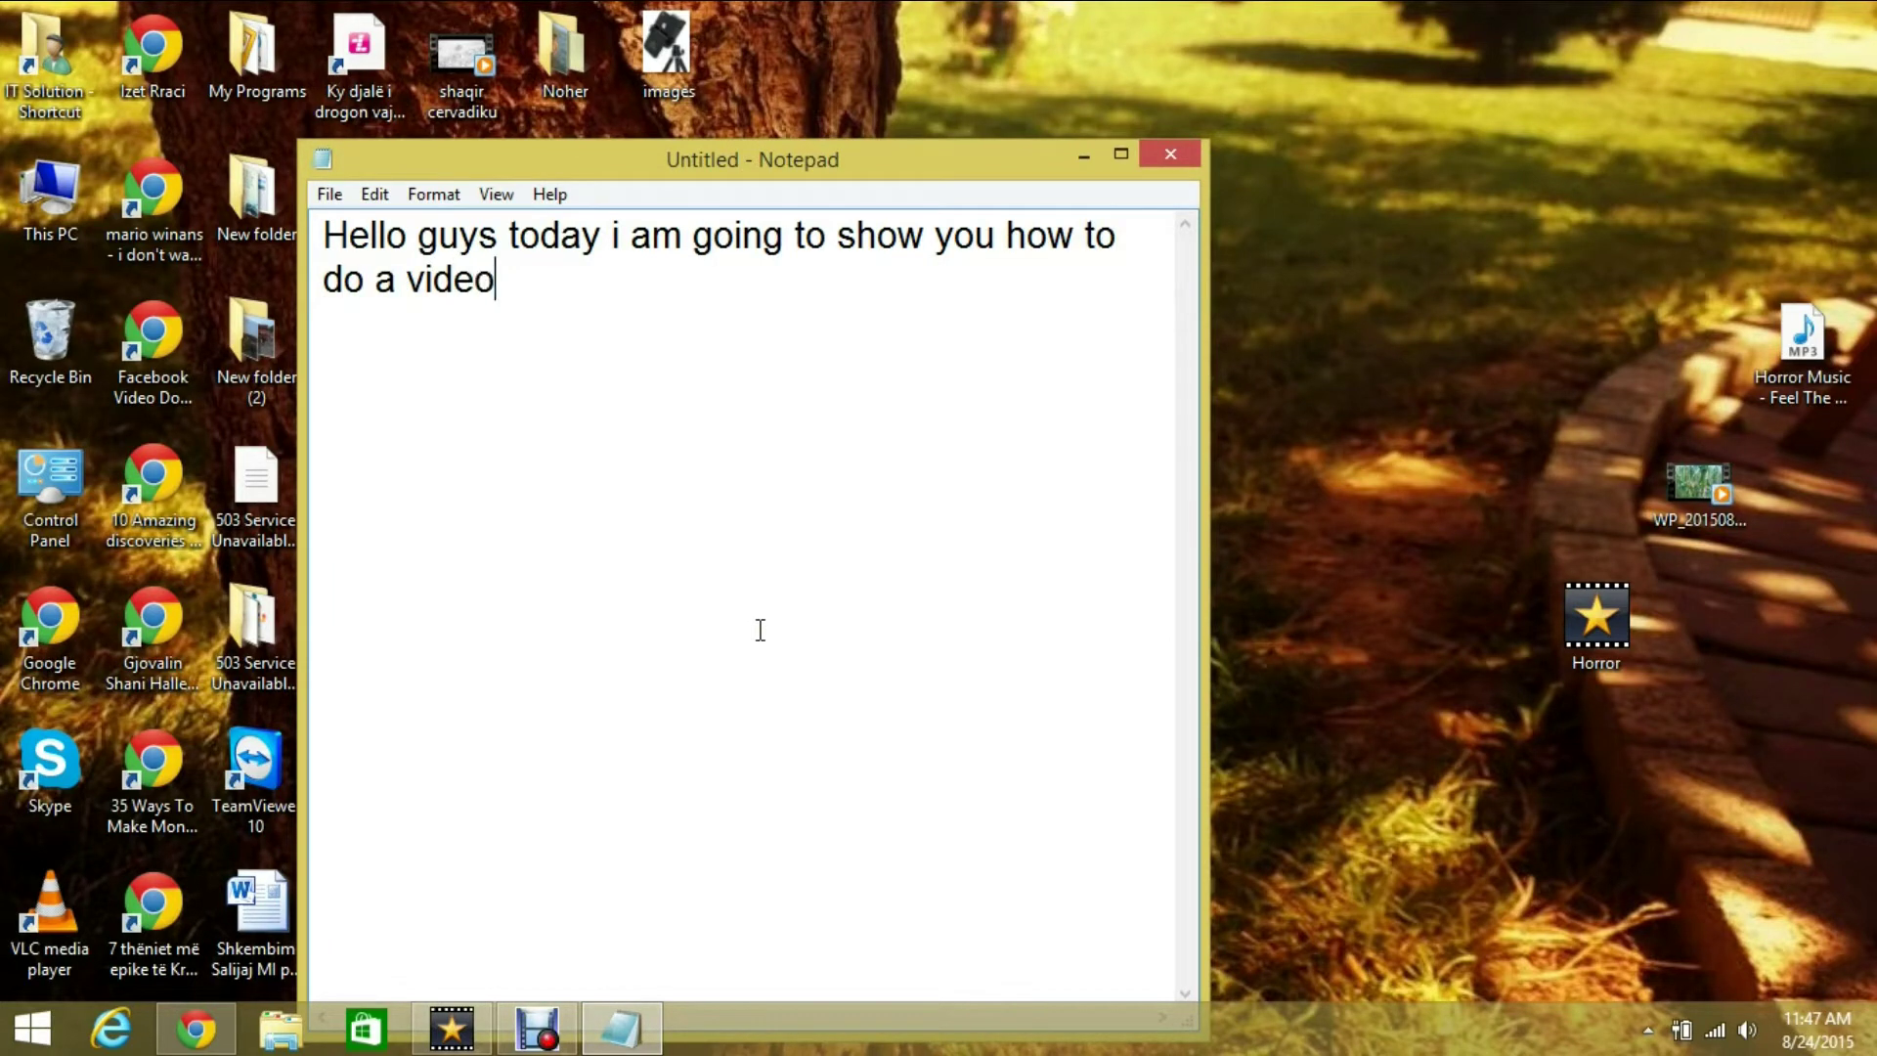
{"action": "type", "text": " like a horror movie"}
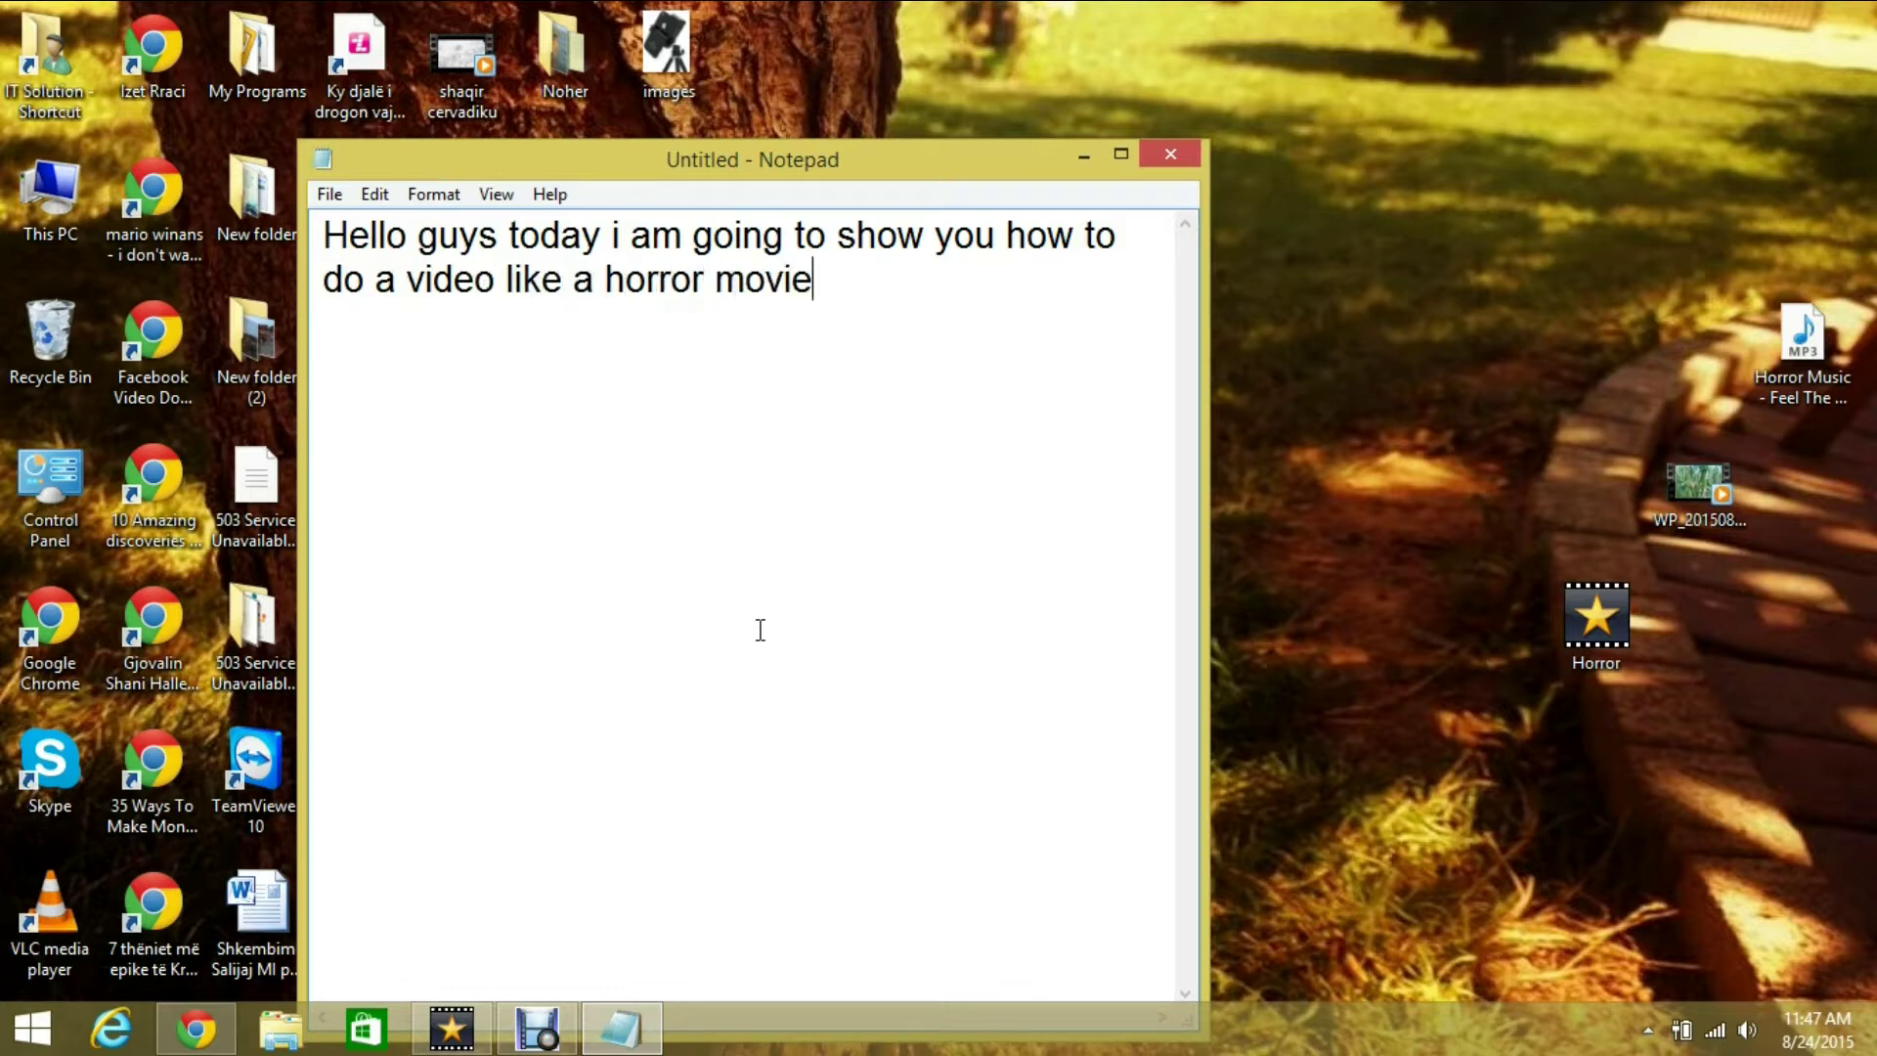
{"action": "type", "text": " with ef"}
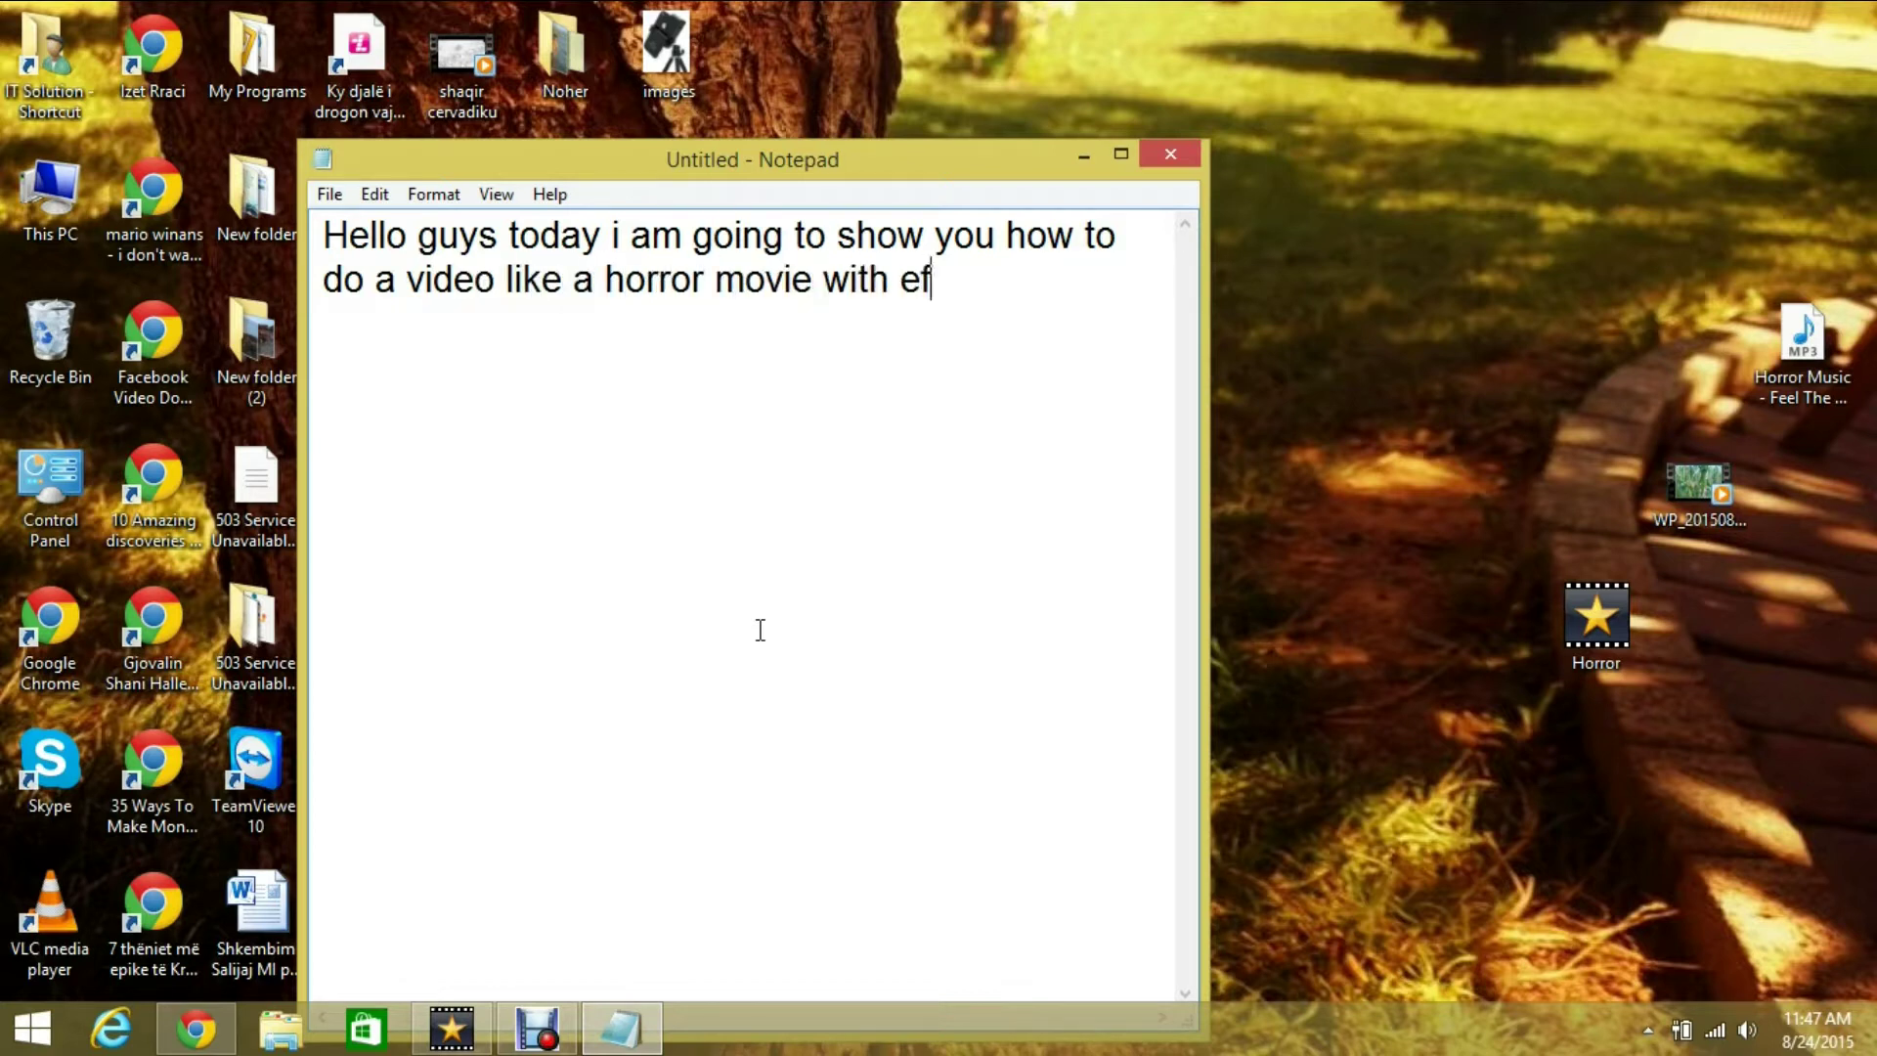
{"action": "type", "text": "fects in"}
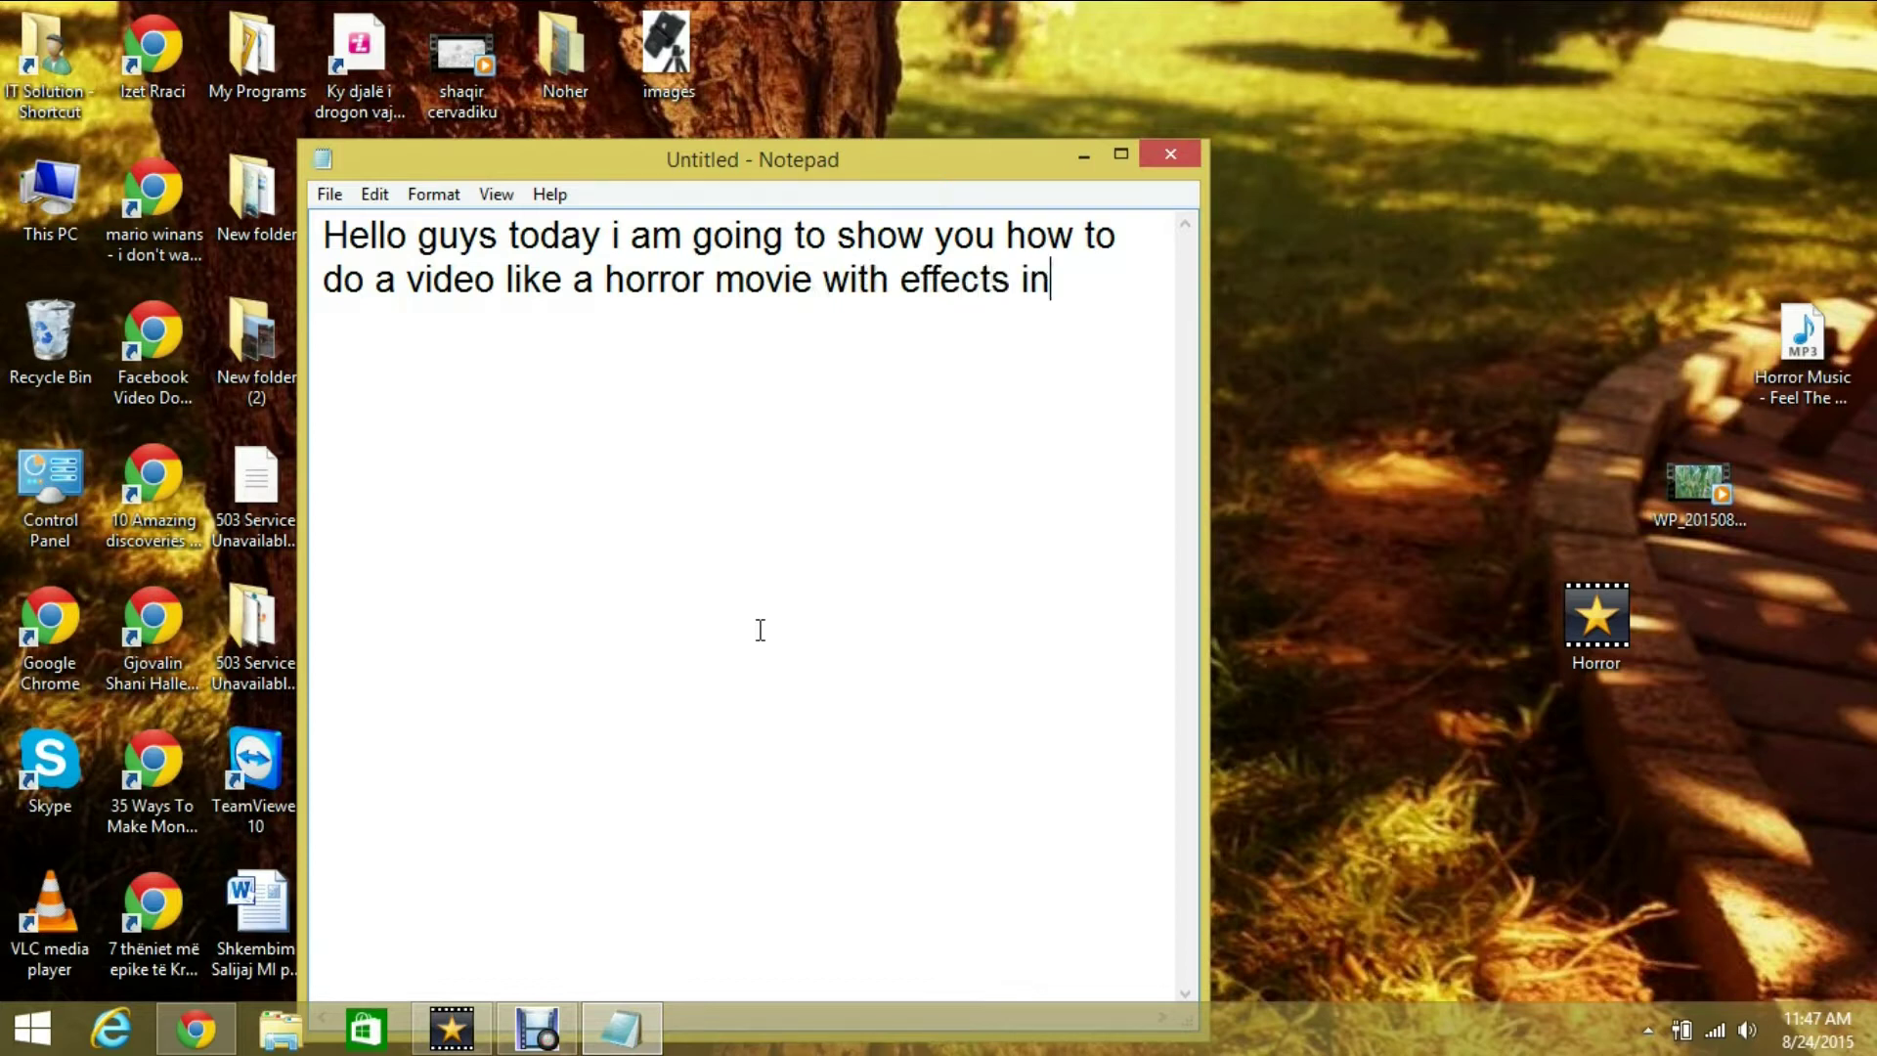
{"action": "type", "text": " videopad video editor"}
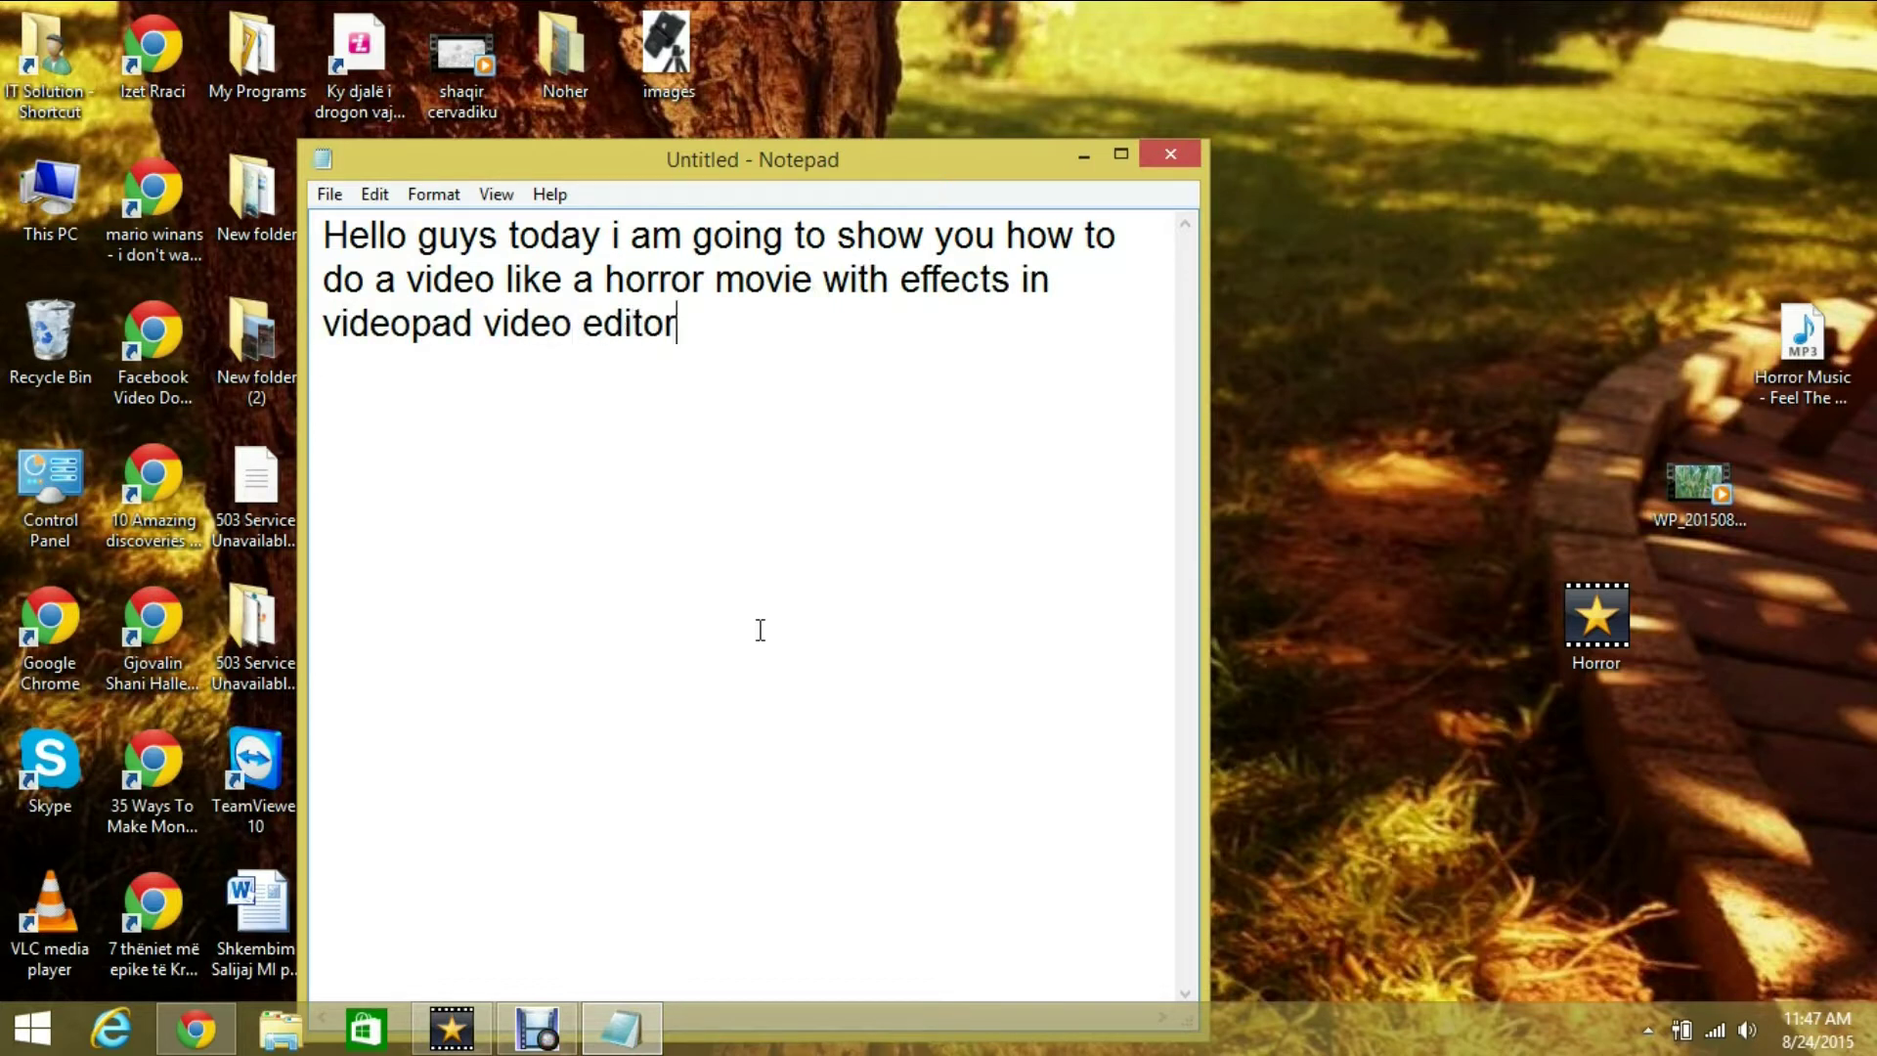
Replace the note's text with "First watch the video that I'll add effects"
{"action": "key", "text": "ctrl+a"}
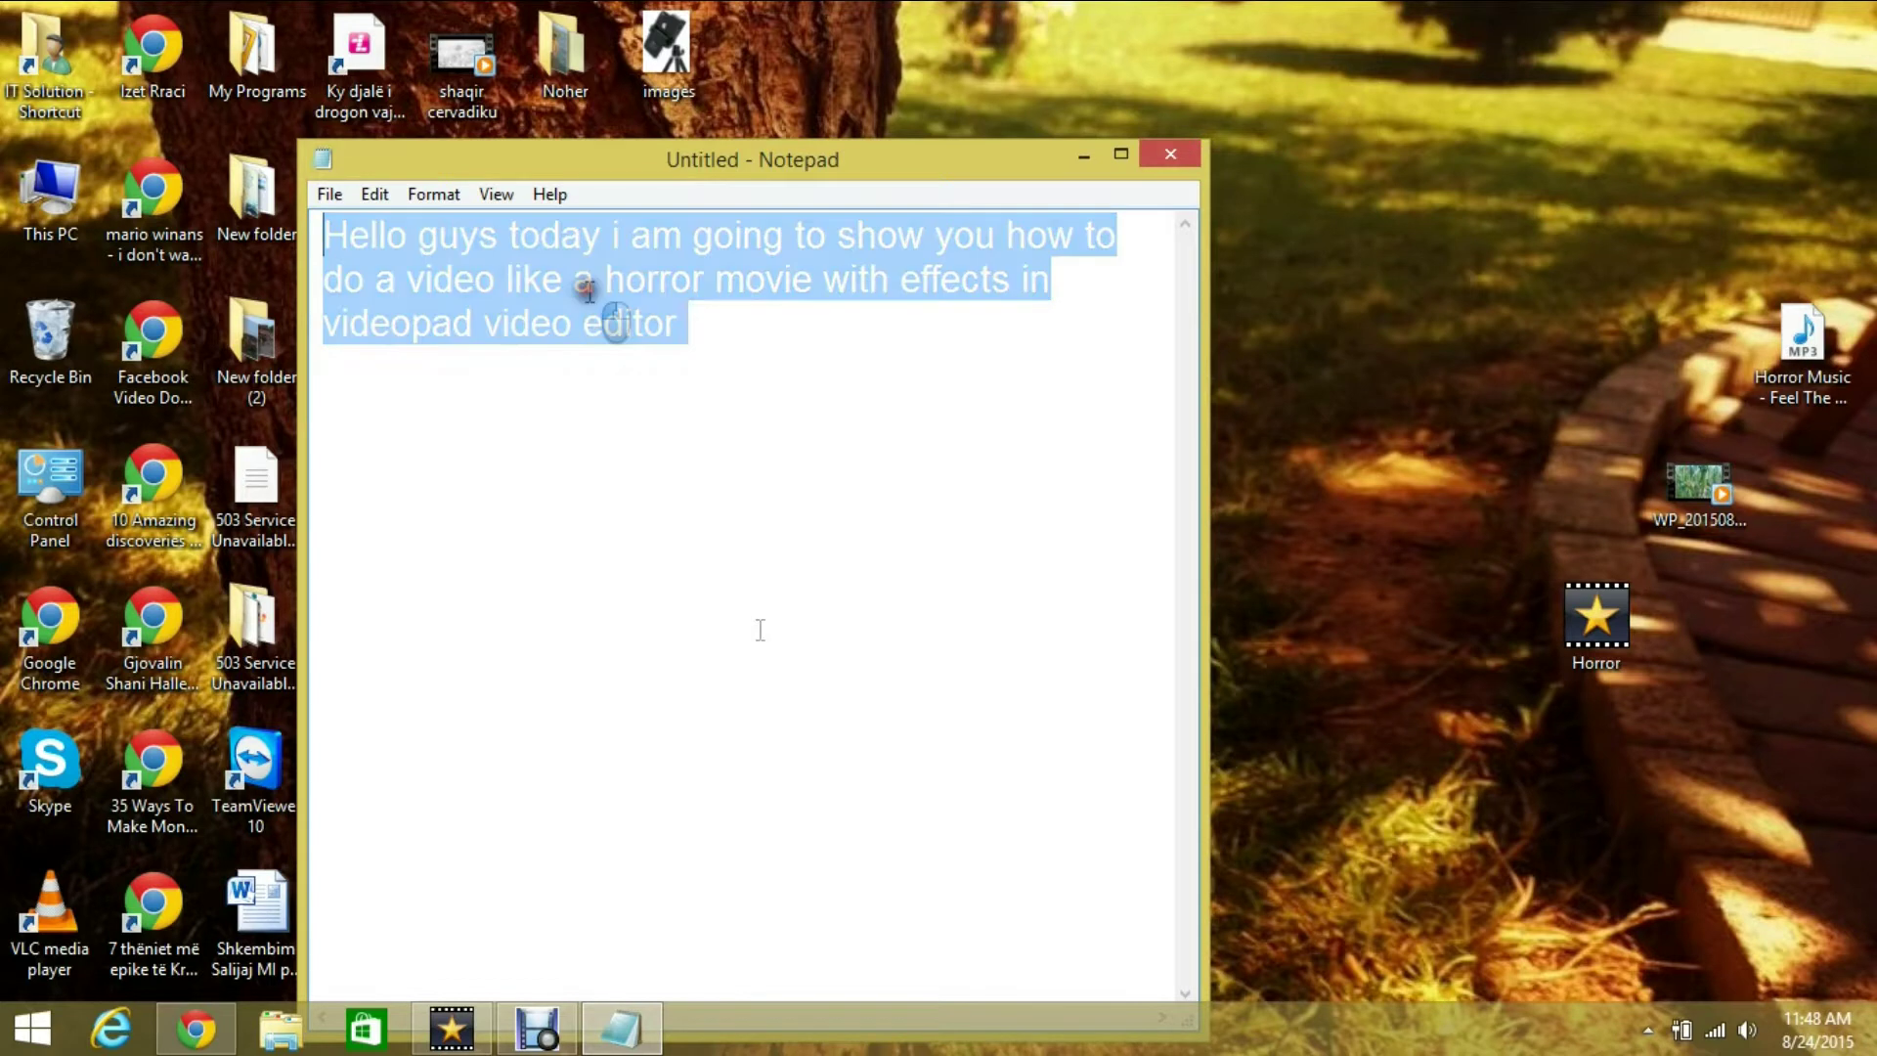
{"action": "key", "text": "ctrl+x"}
{"action": "type", "text": "Fi"}
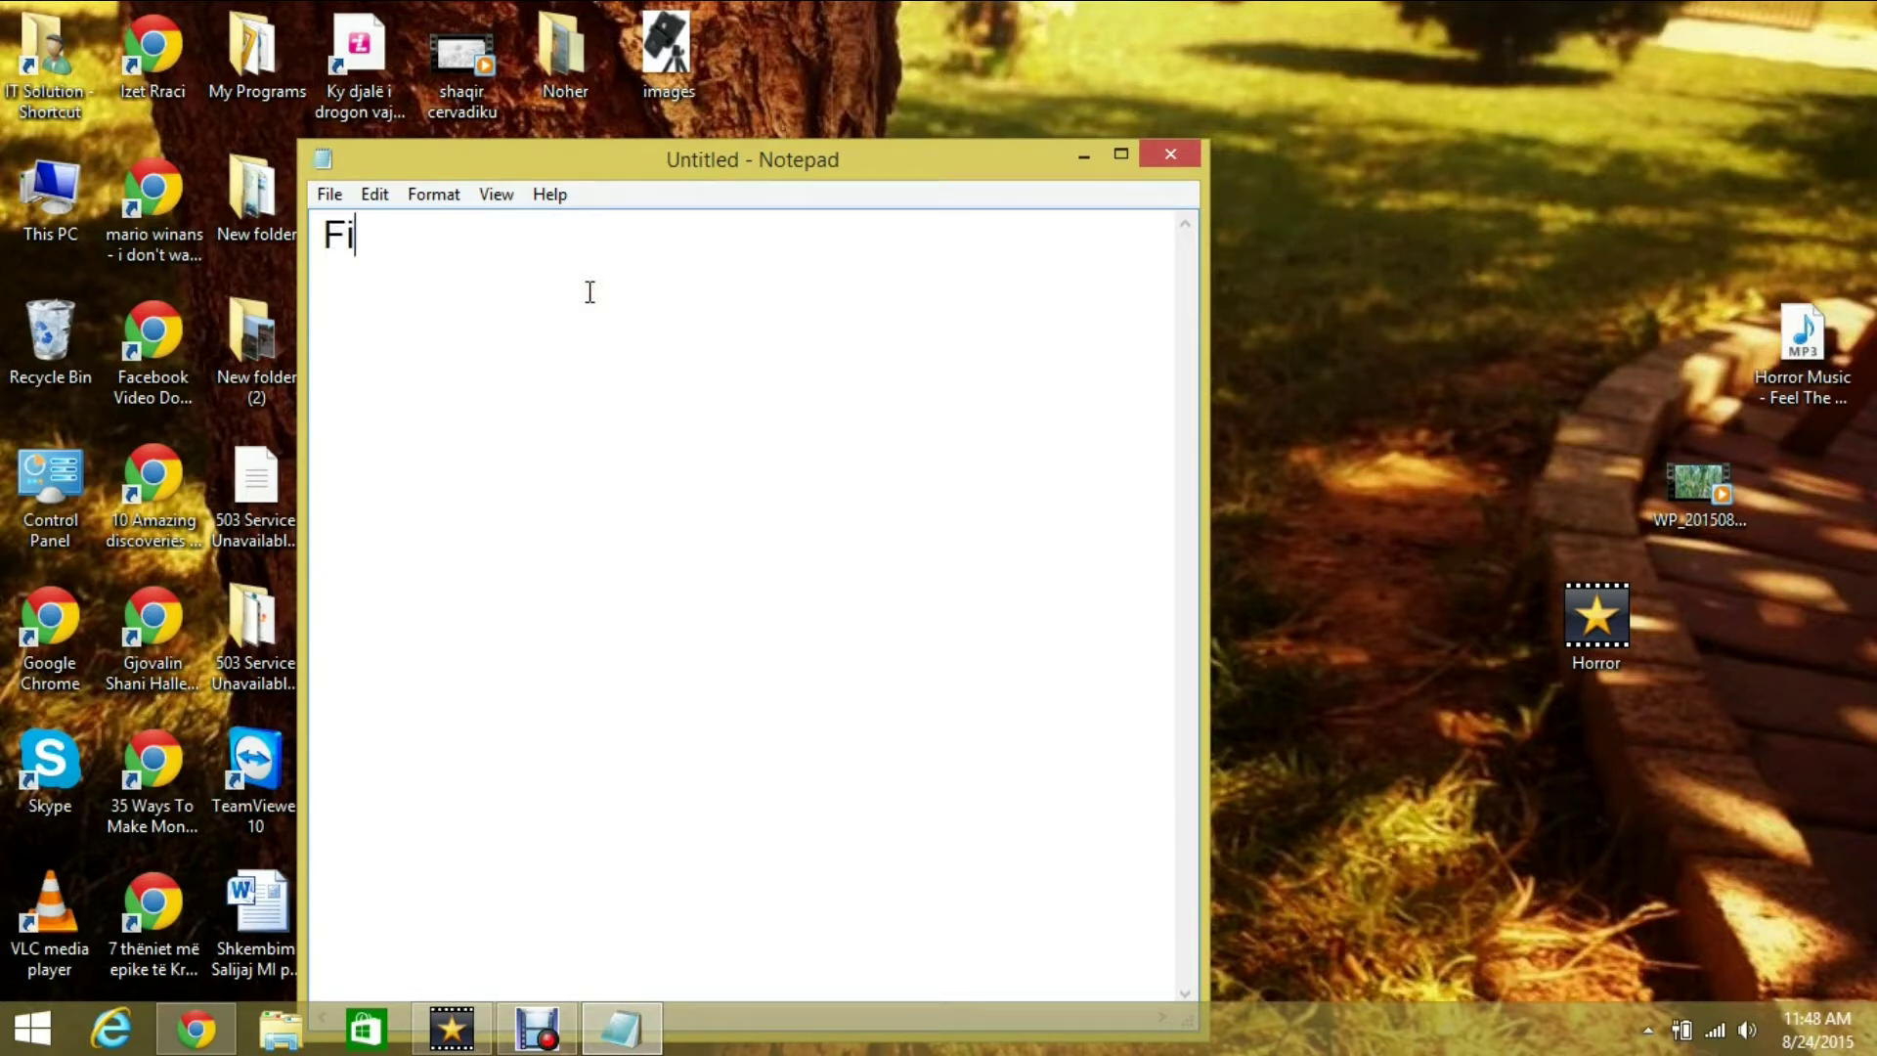
{"action": "type", "text": "rst watch the vide"}
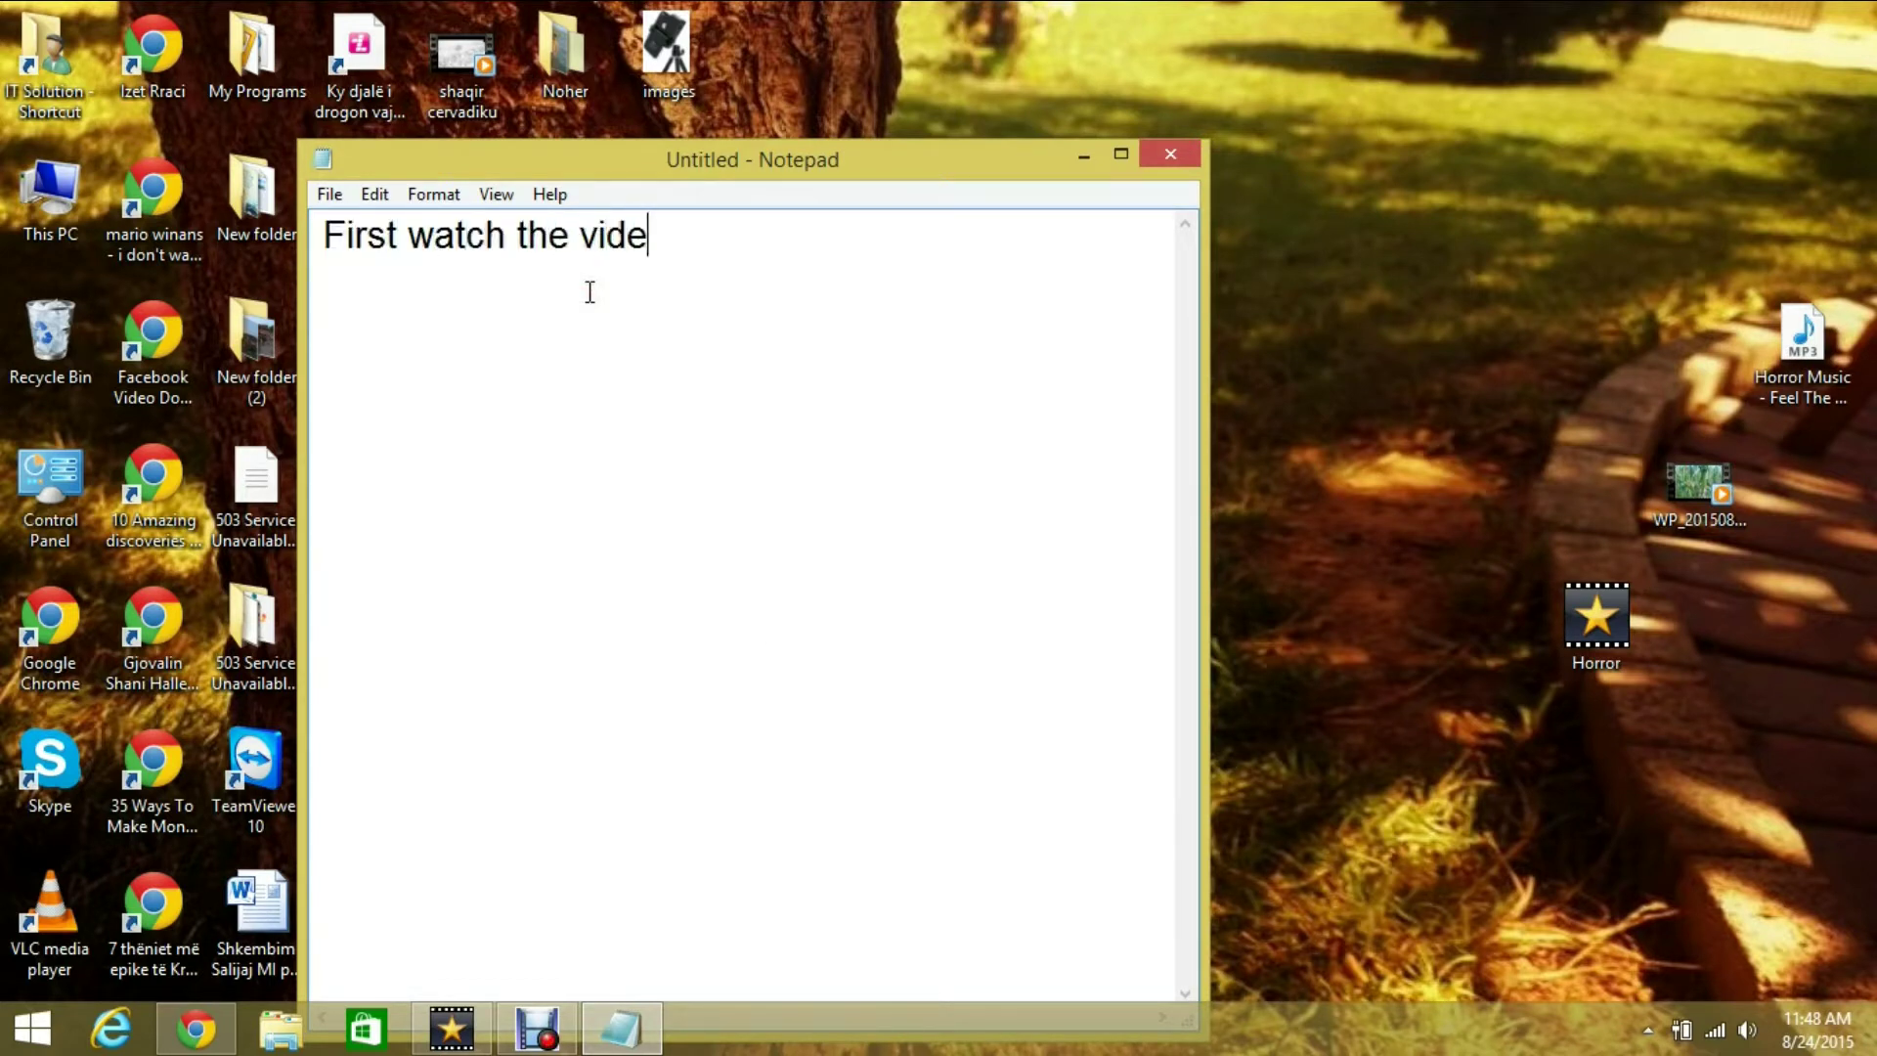
{"action": "type", "text": "o that "}
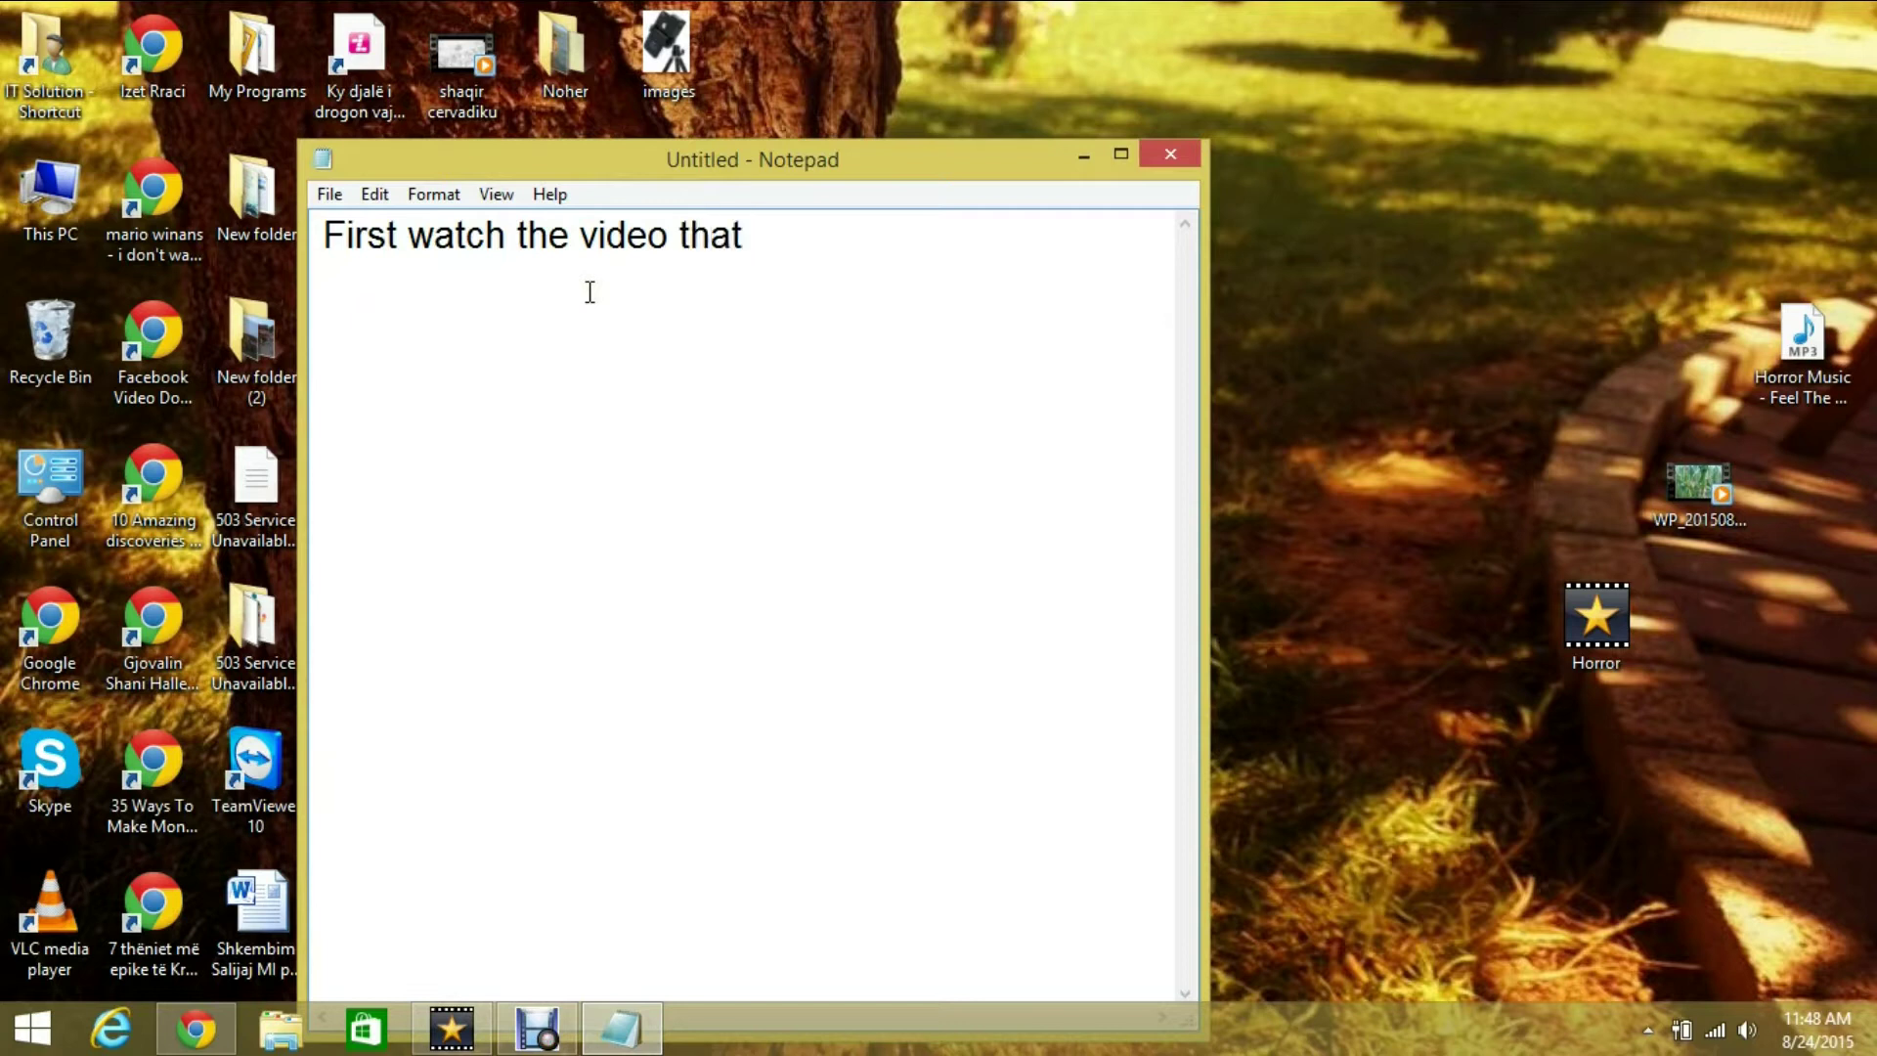
{"action": "type", "text": "I'll ad"}
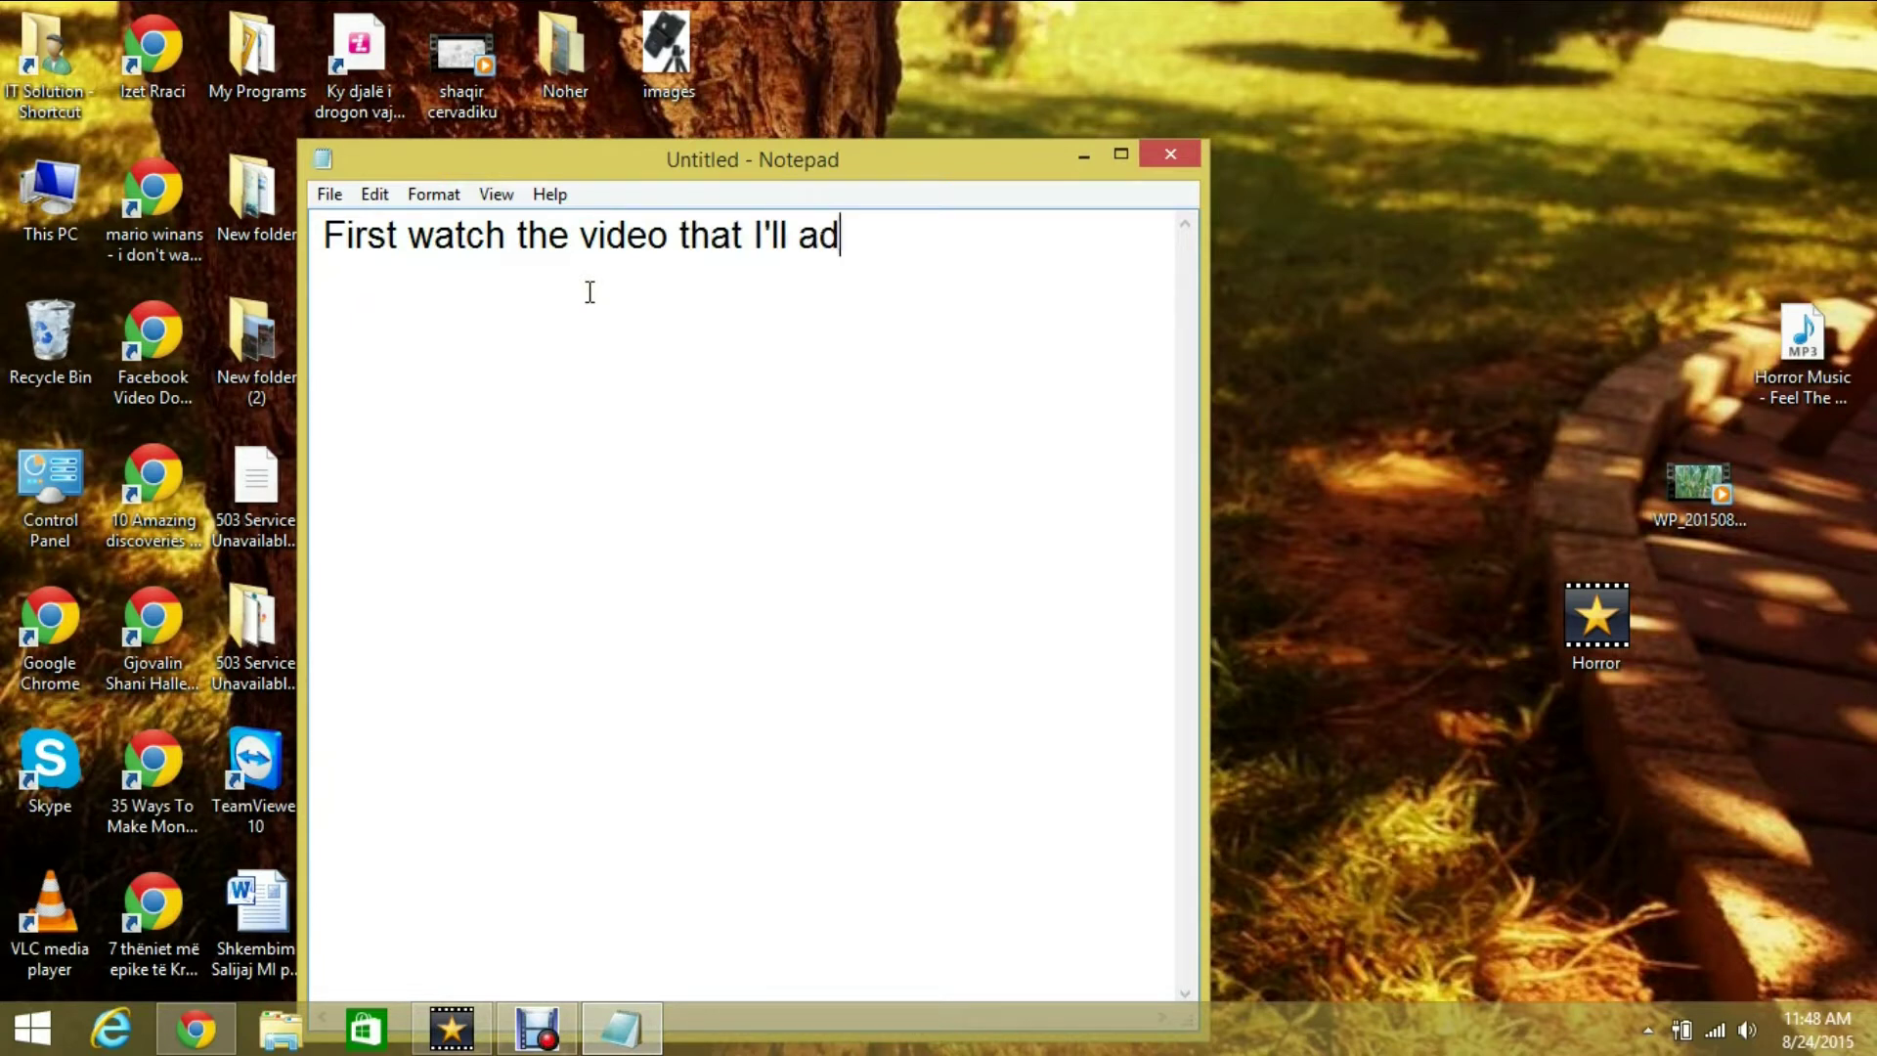
{"action": "type", "text": "d effects"}
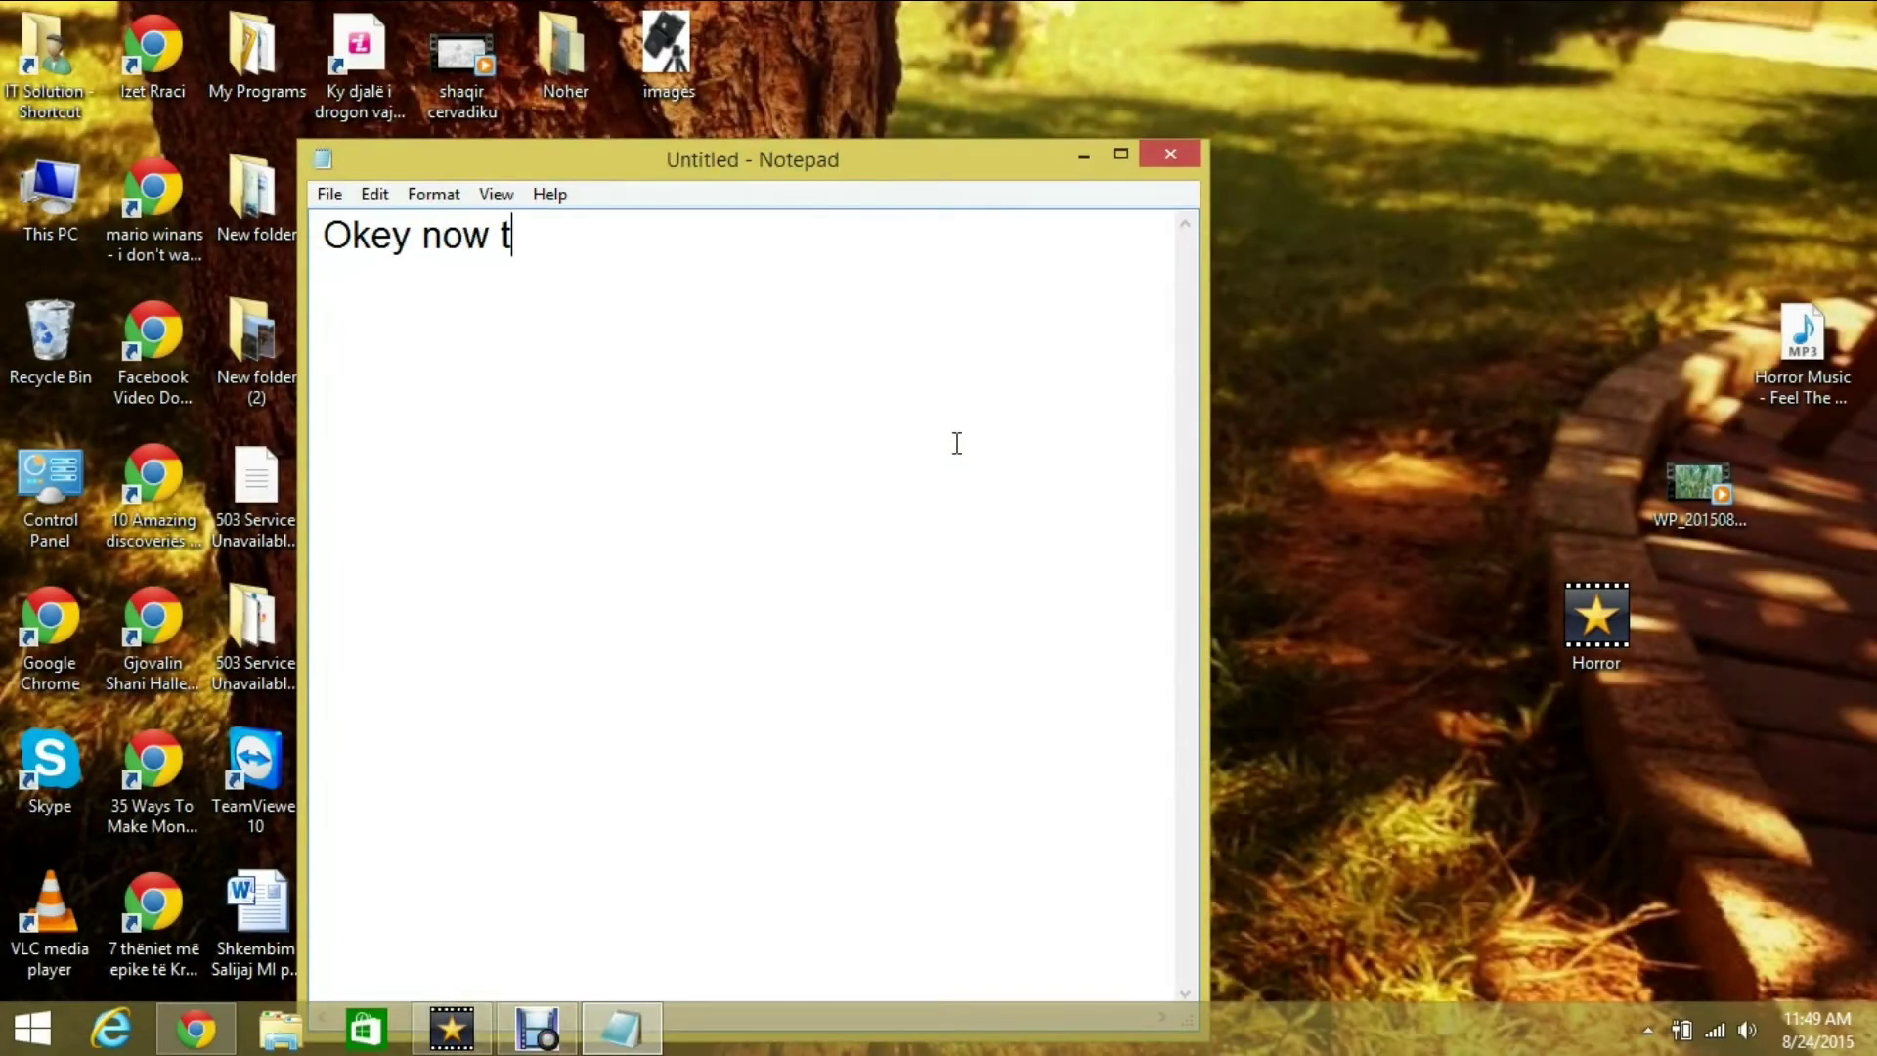
{"action": "type", "text": "let"}
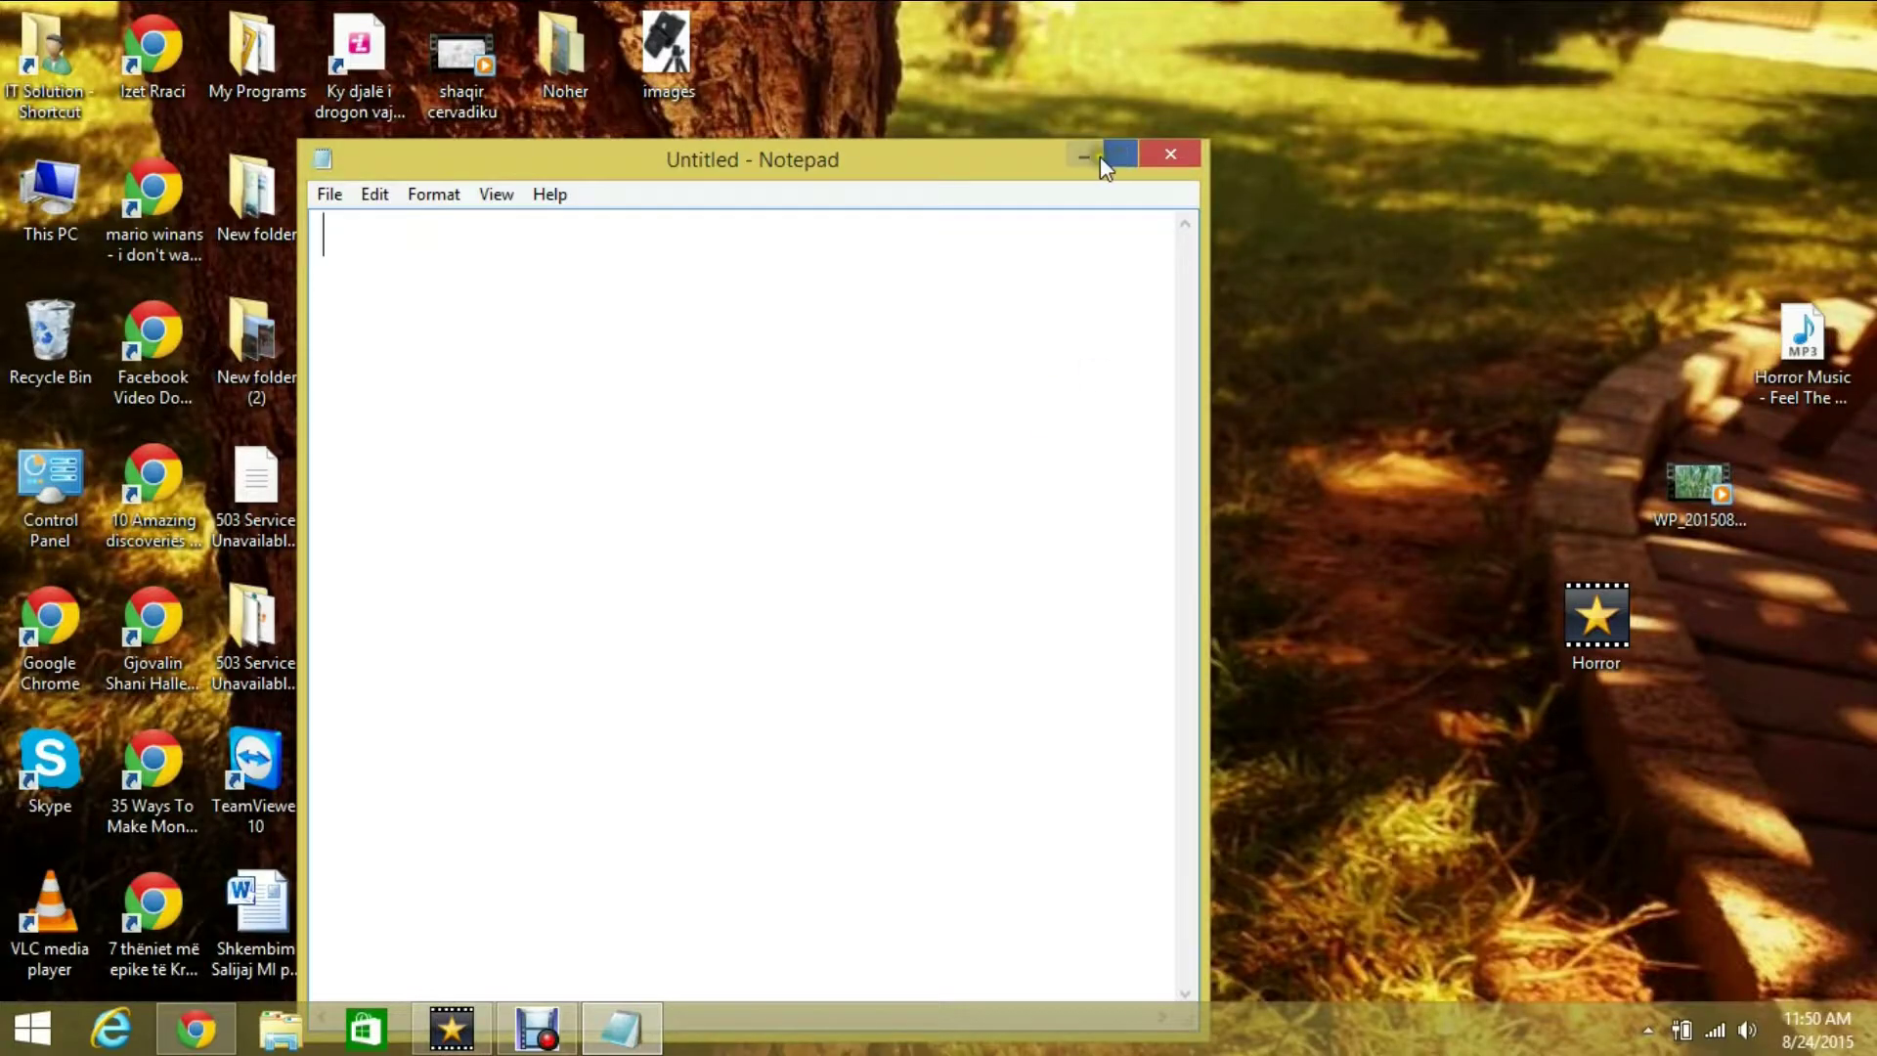
Minimize Notepad, switch to VideoPad, and place the WP_20150822_11_35_35_Pro.mp4 clip at the start of Video Track 1
{"action": "left_click", "coordinate": [1083, 156]}
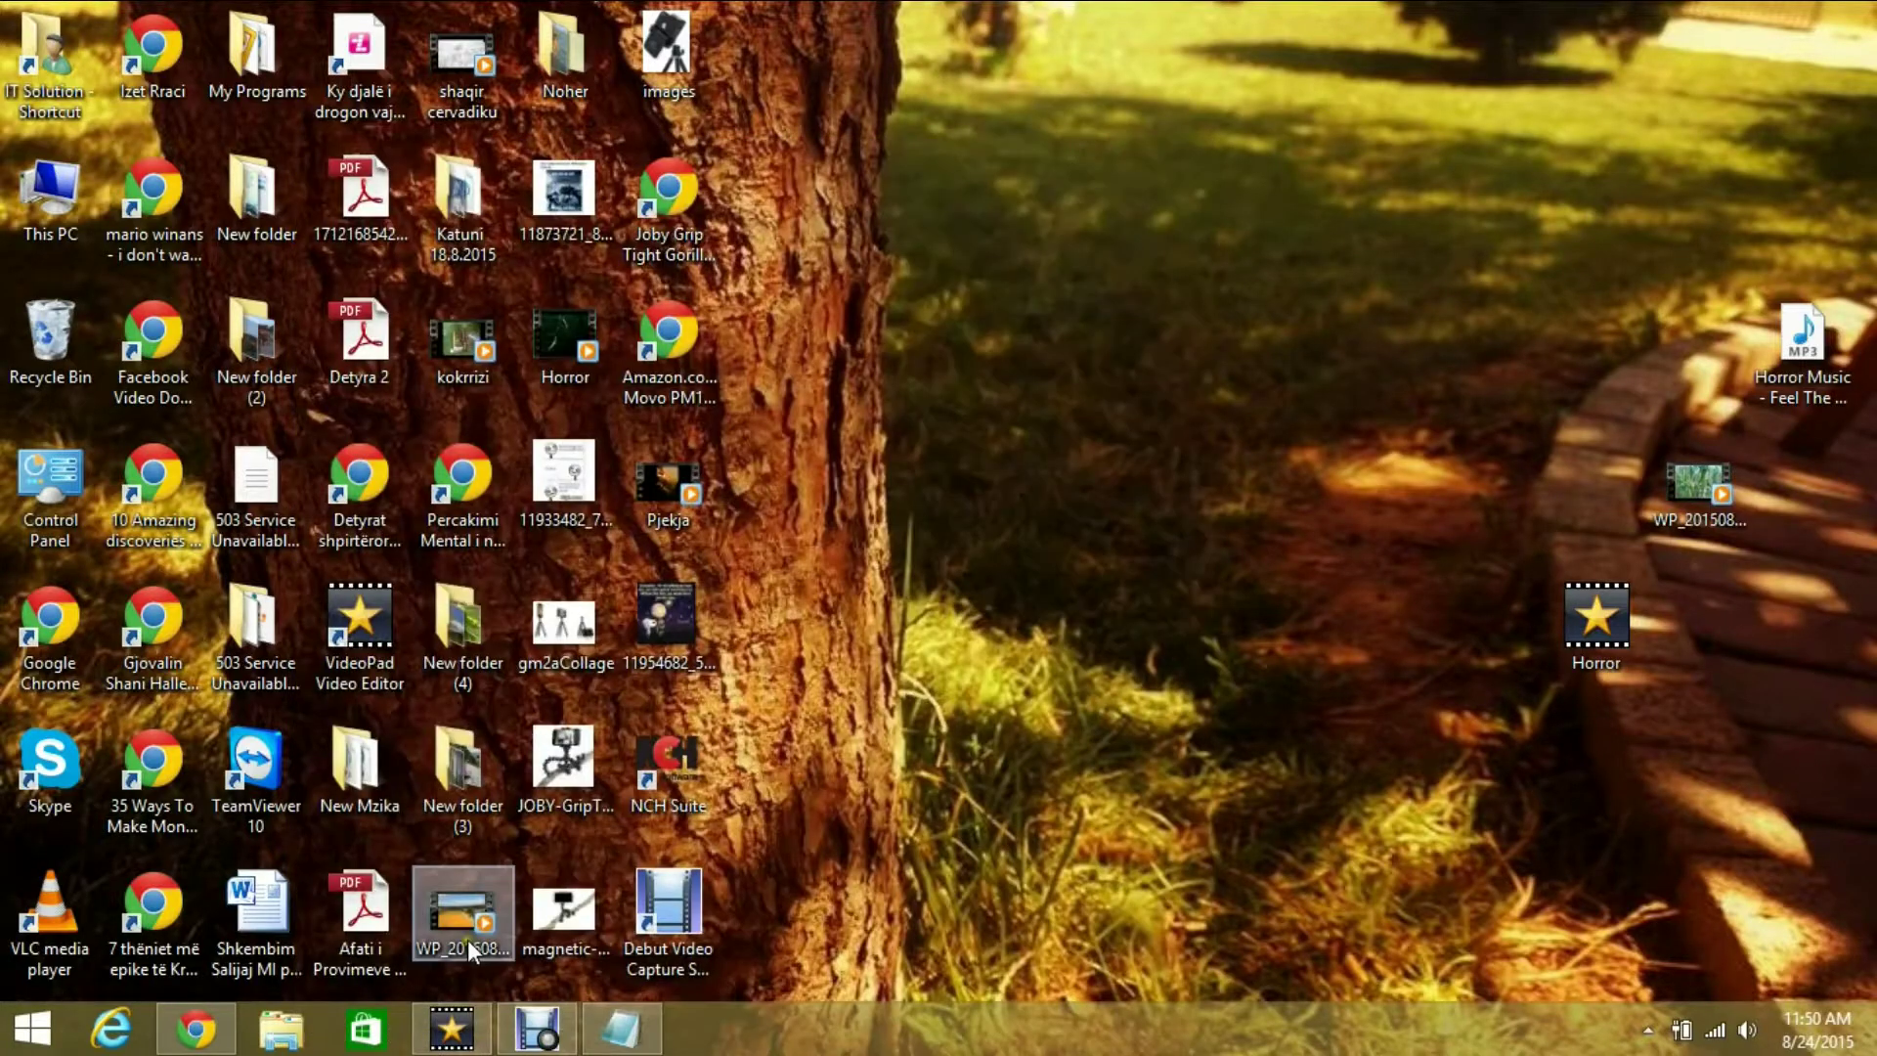
{"action": "left_click", "coordinate": [469, 1036]}
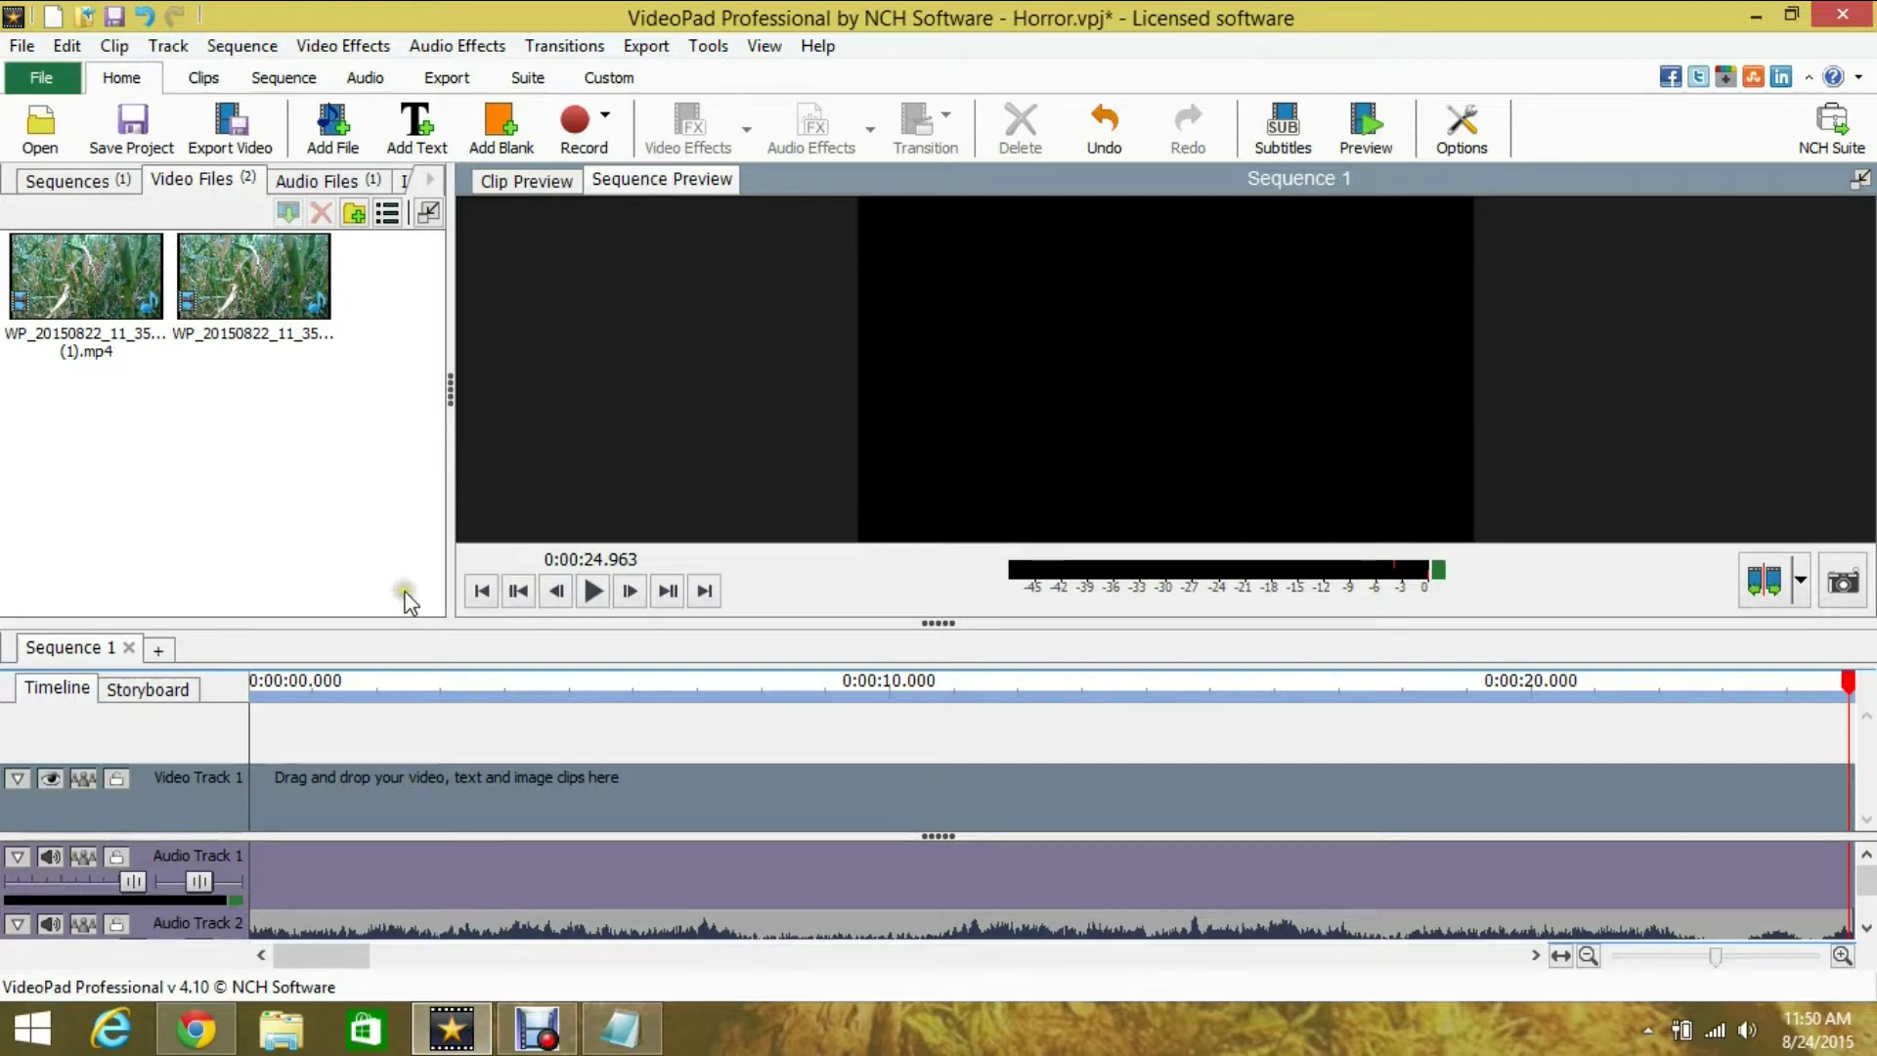
{"action": "left_click_drag", "start_coordinate": [254, 276], "coordinate": [262, 810]}
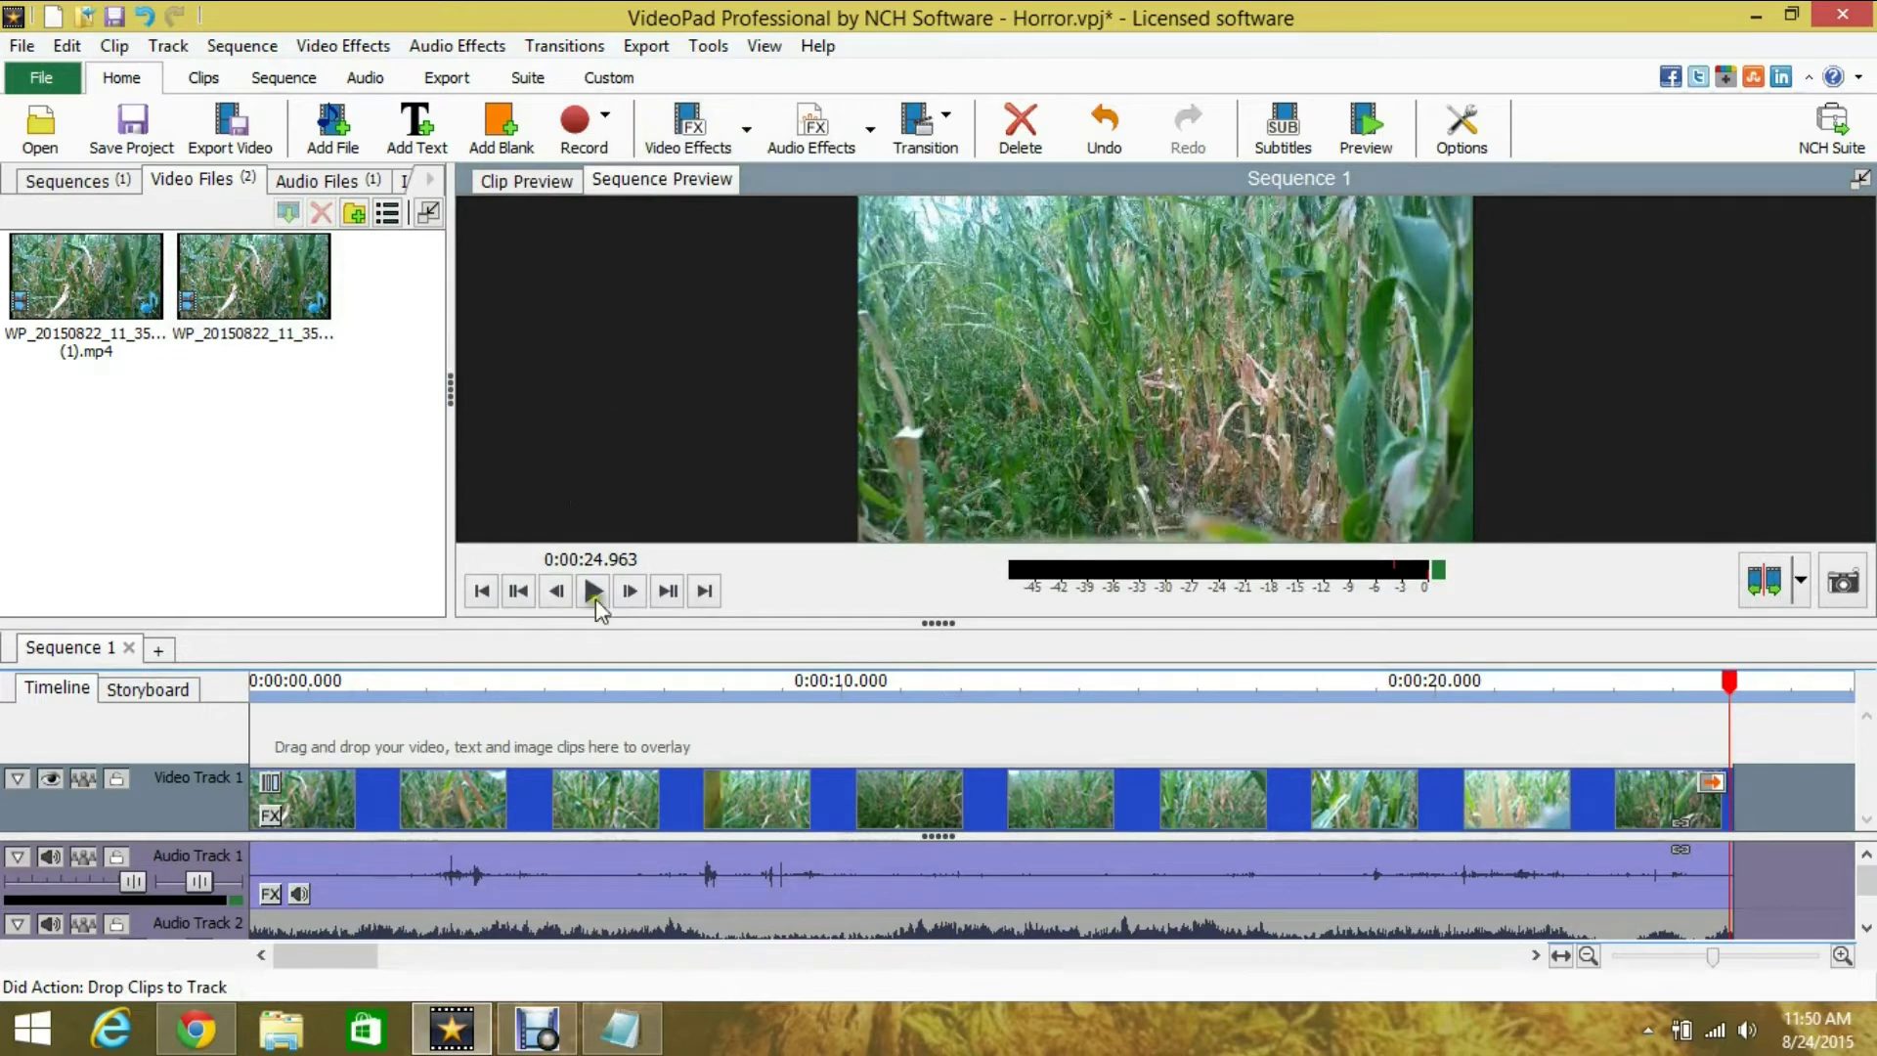
Write "First Crop it to look like hollywood movie" in Notepad, clear the text and minimize the window
{"action": "left_click", "coordinate": [623, 1043]}
{"action": "type", "text": "Fir"}
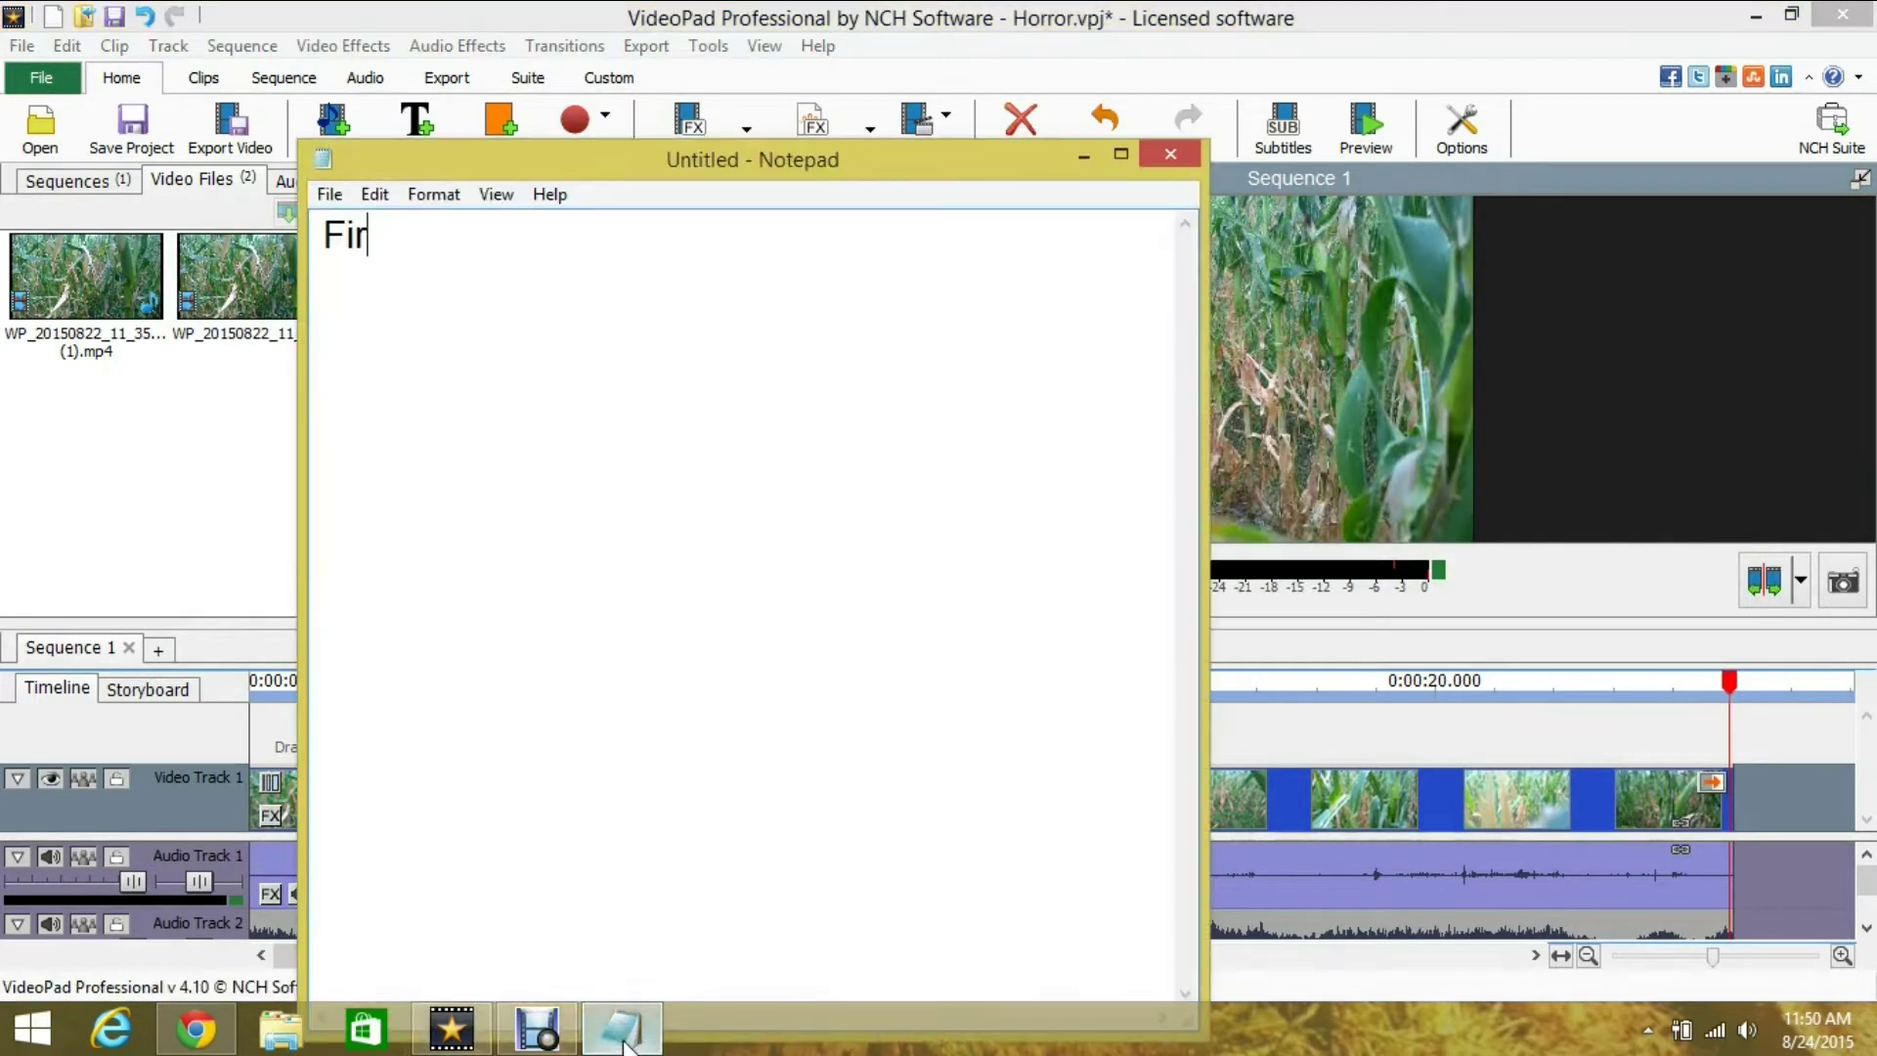
{"action": "type", "text": "st Crop it"}
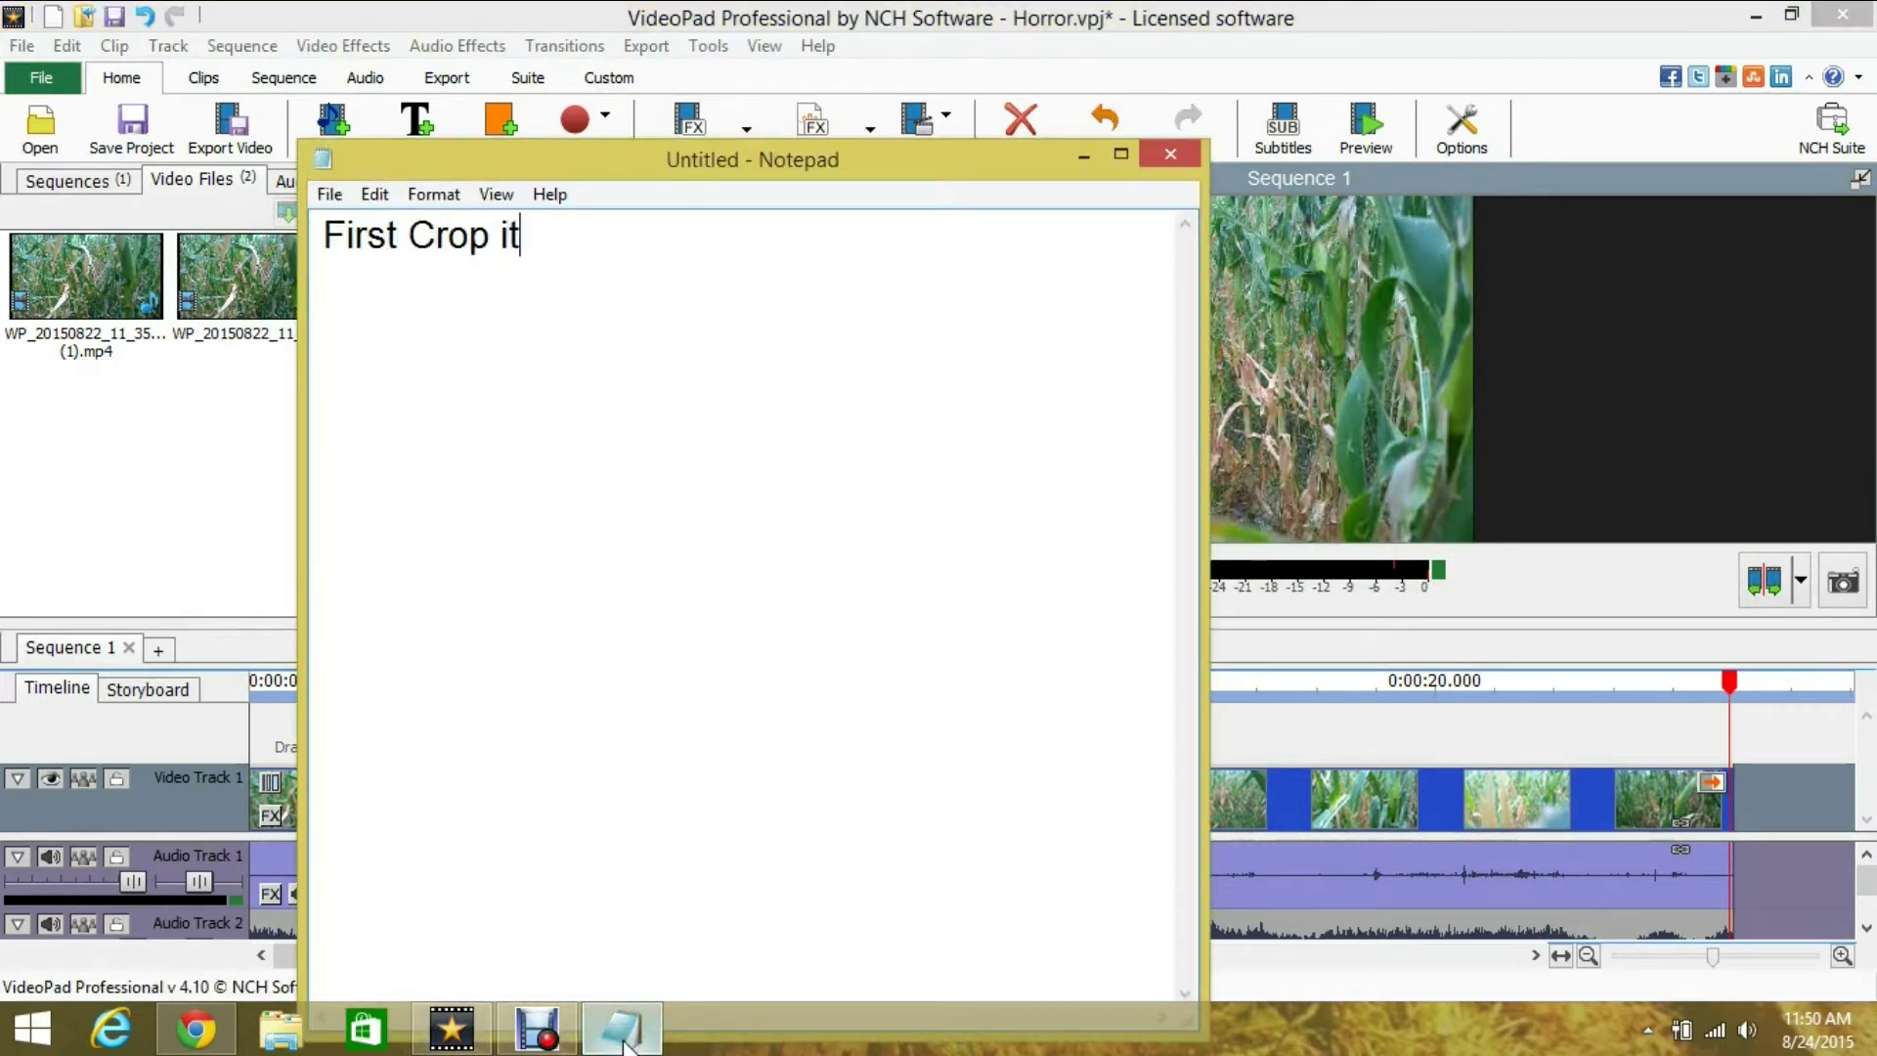
{"action": "type", "text": " to look lik"}
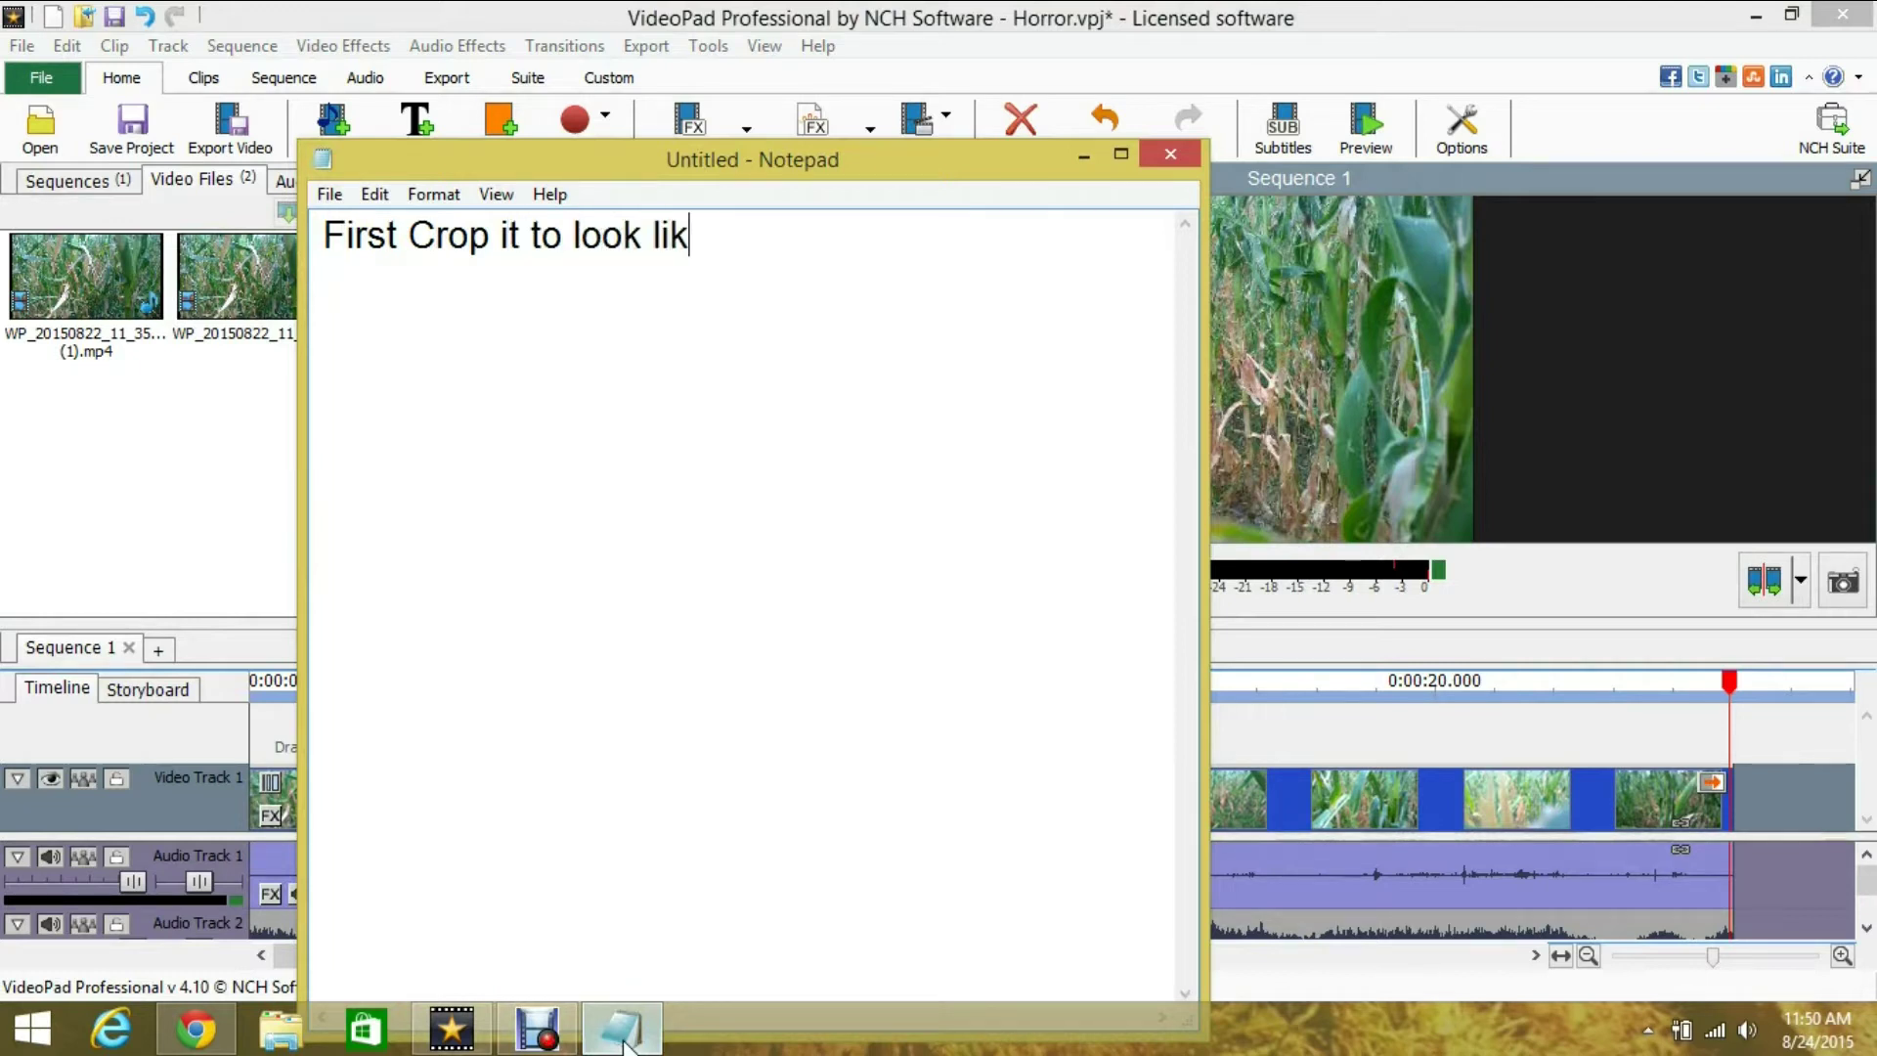
{"action": "type", "text": "e hollywood"}
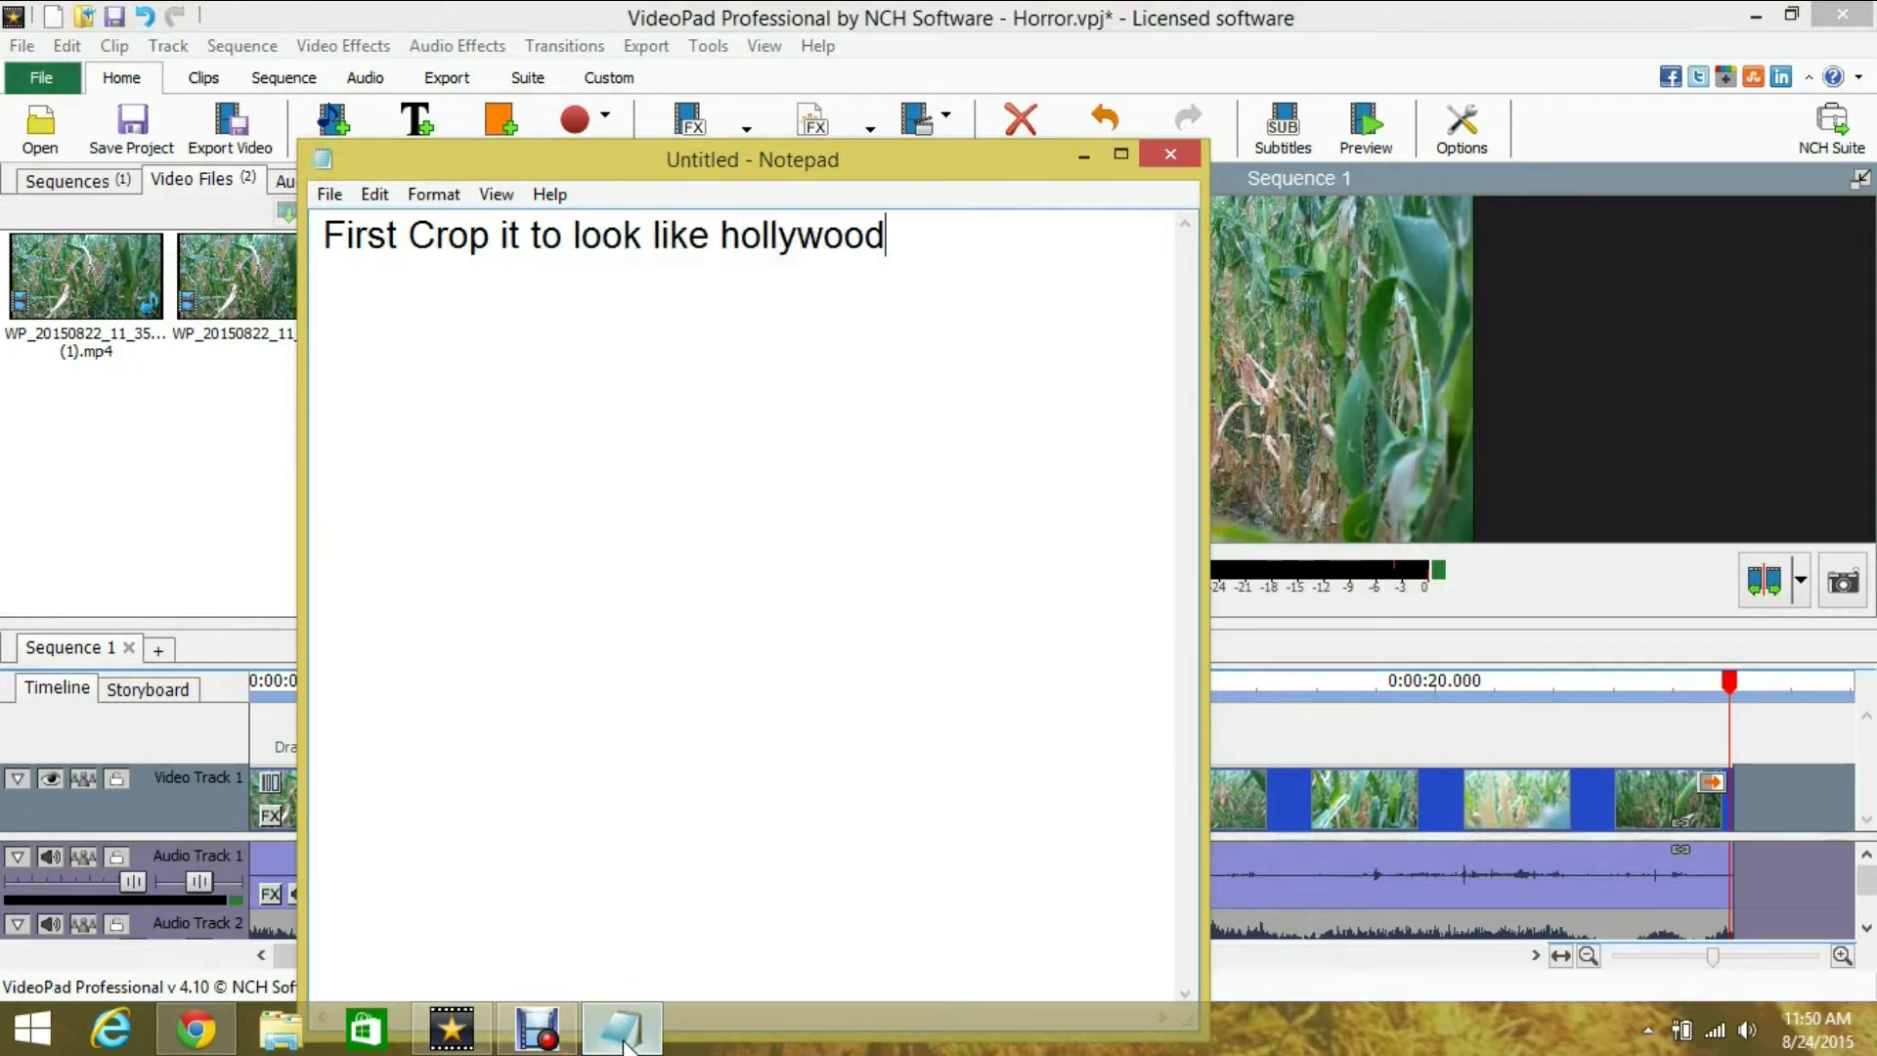
{"action": "type", "text": " movie"}
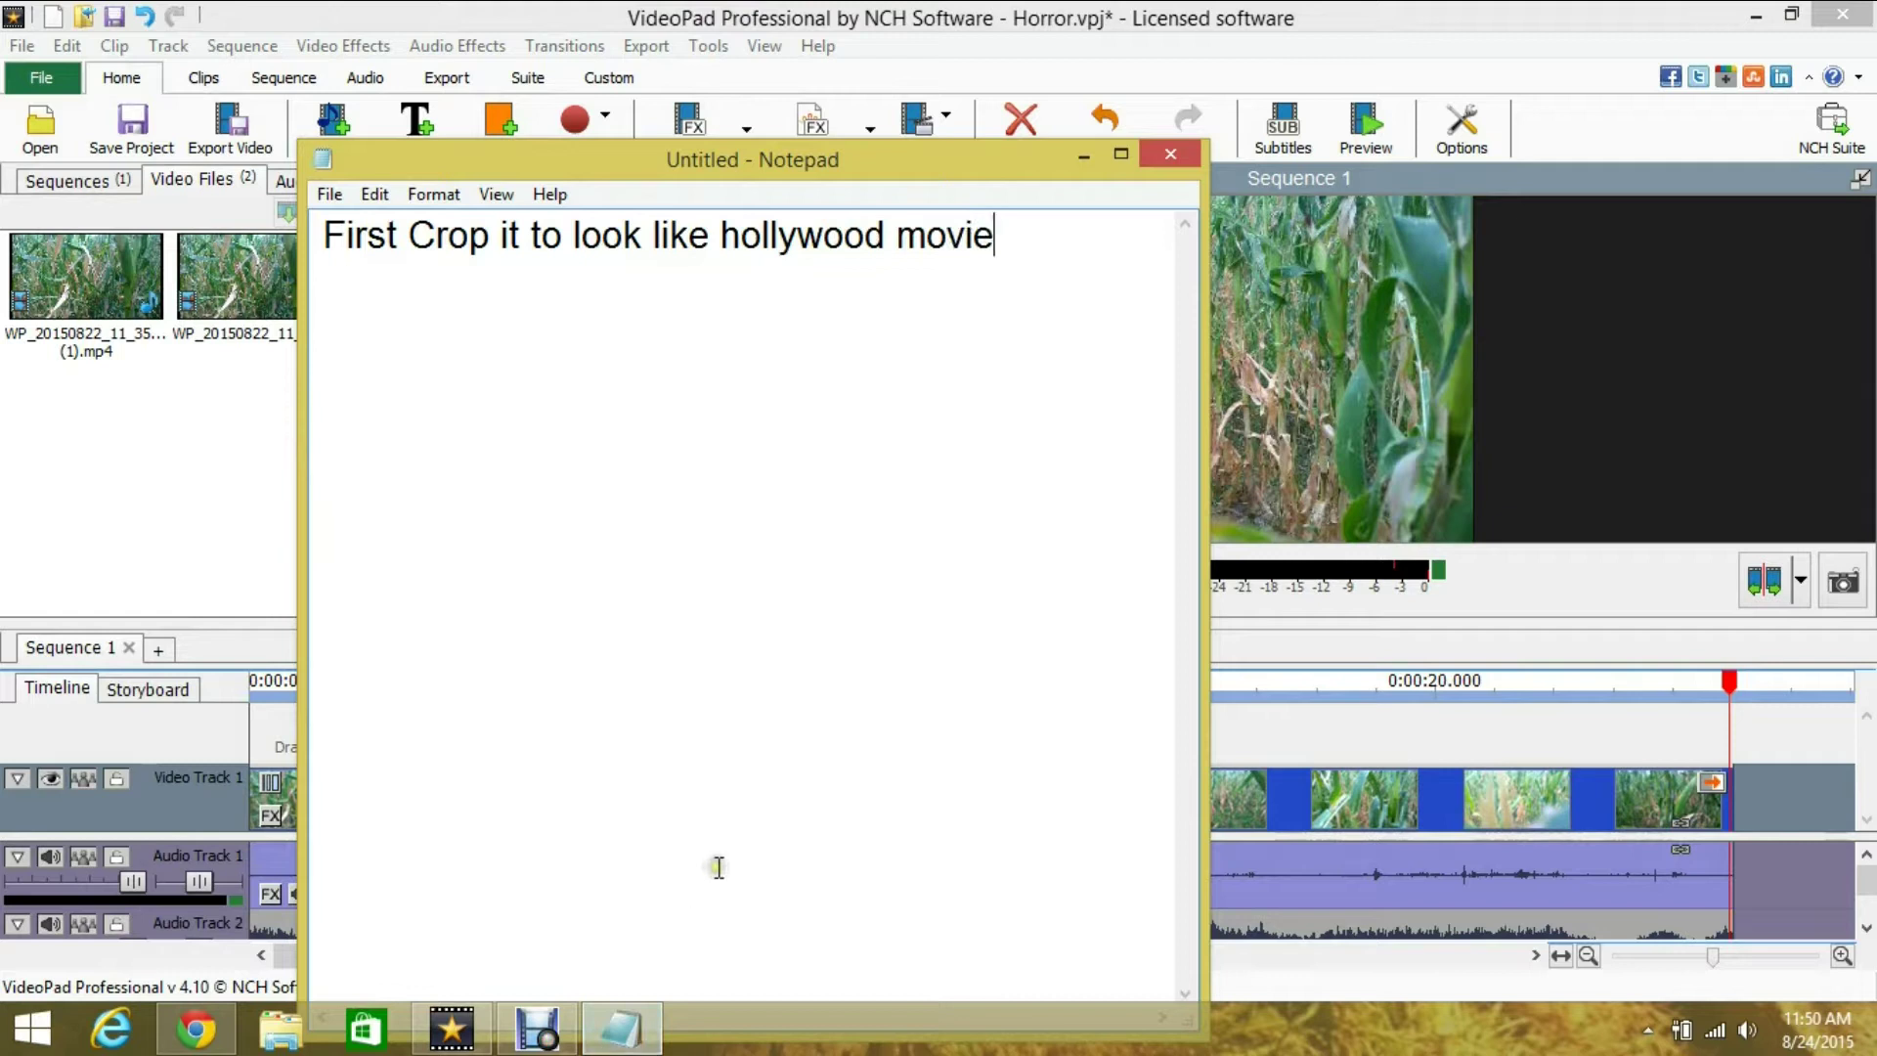
{"action": "key", "text": "ctrl+a"}
{"action": "key", "text": "ctrl+x"}
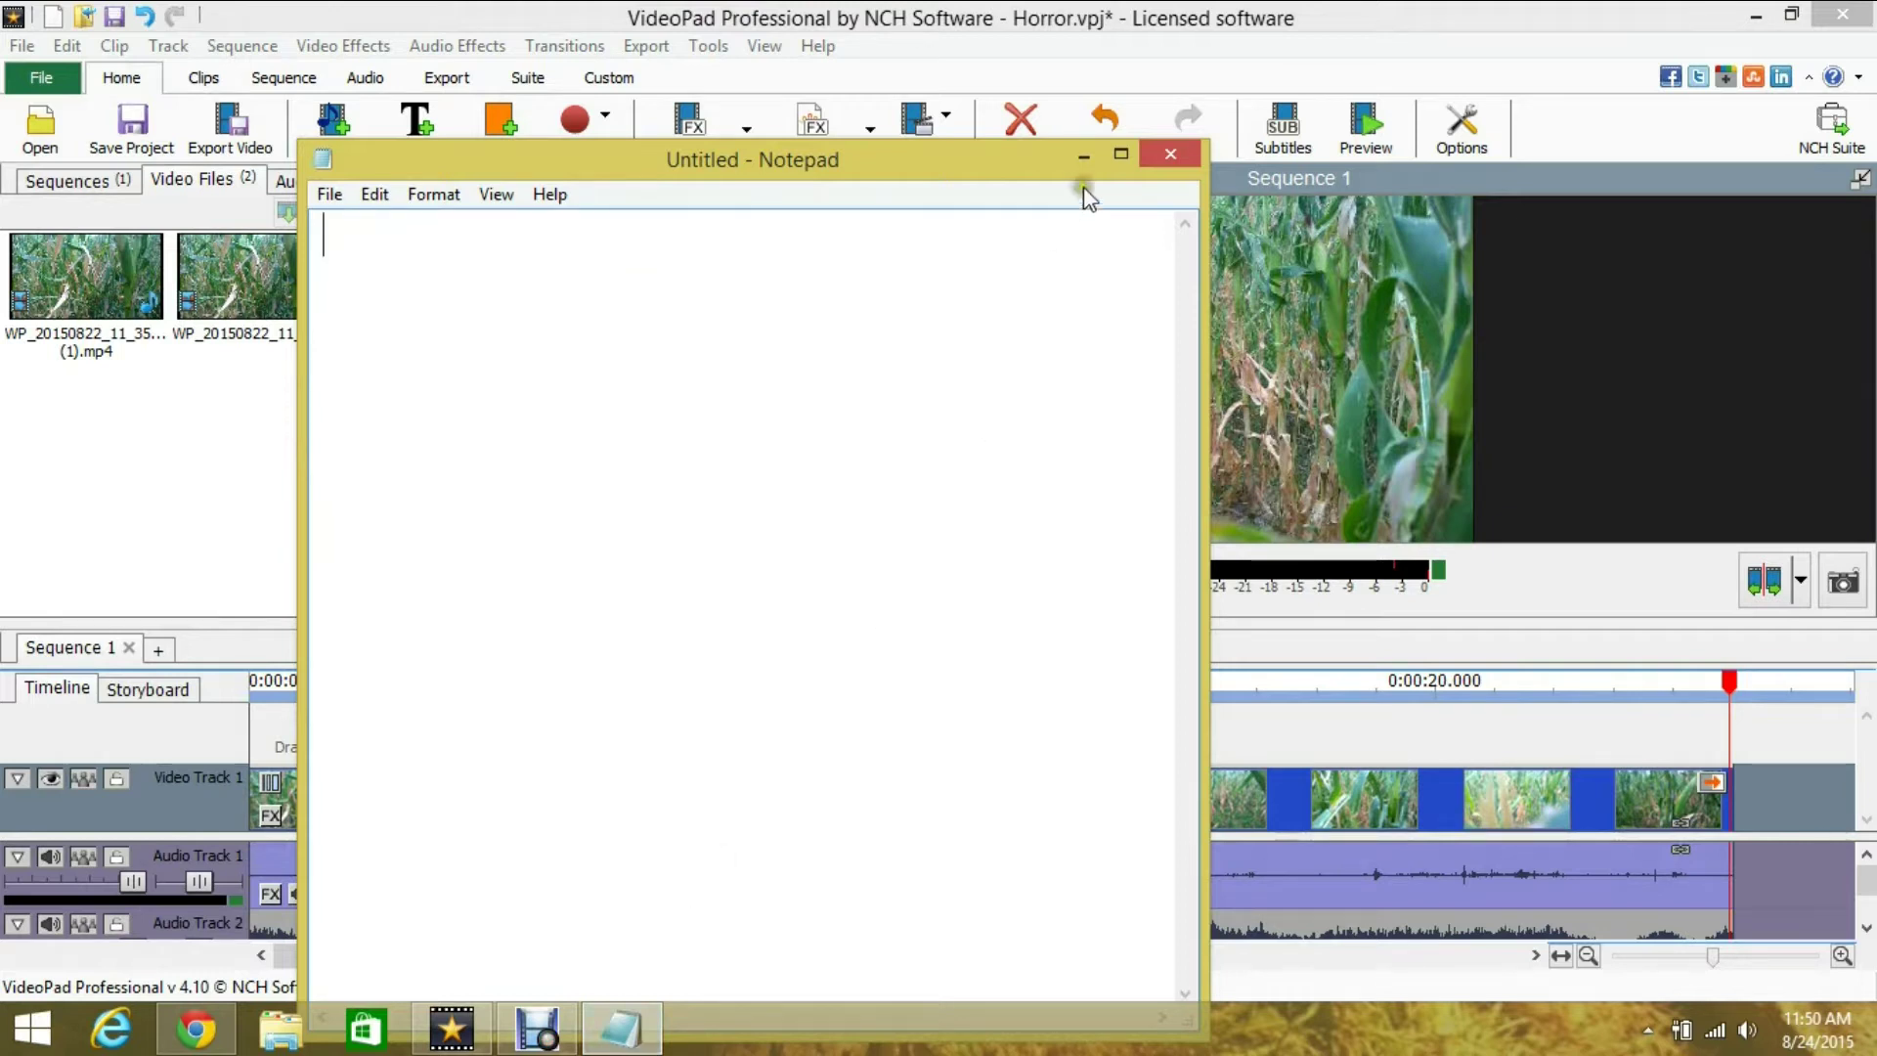
{"action": "left_click", "coordinate": [1084, 157]}
Apply the Crop video effect to the clip on Video Track 1 using the preset "t"
{"action": "left_click", "coordinate": [690, 127]}
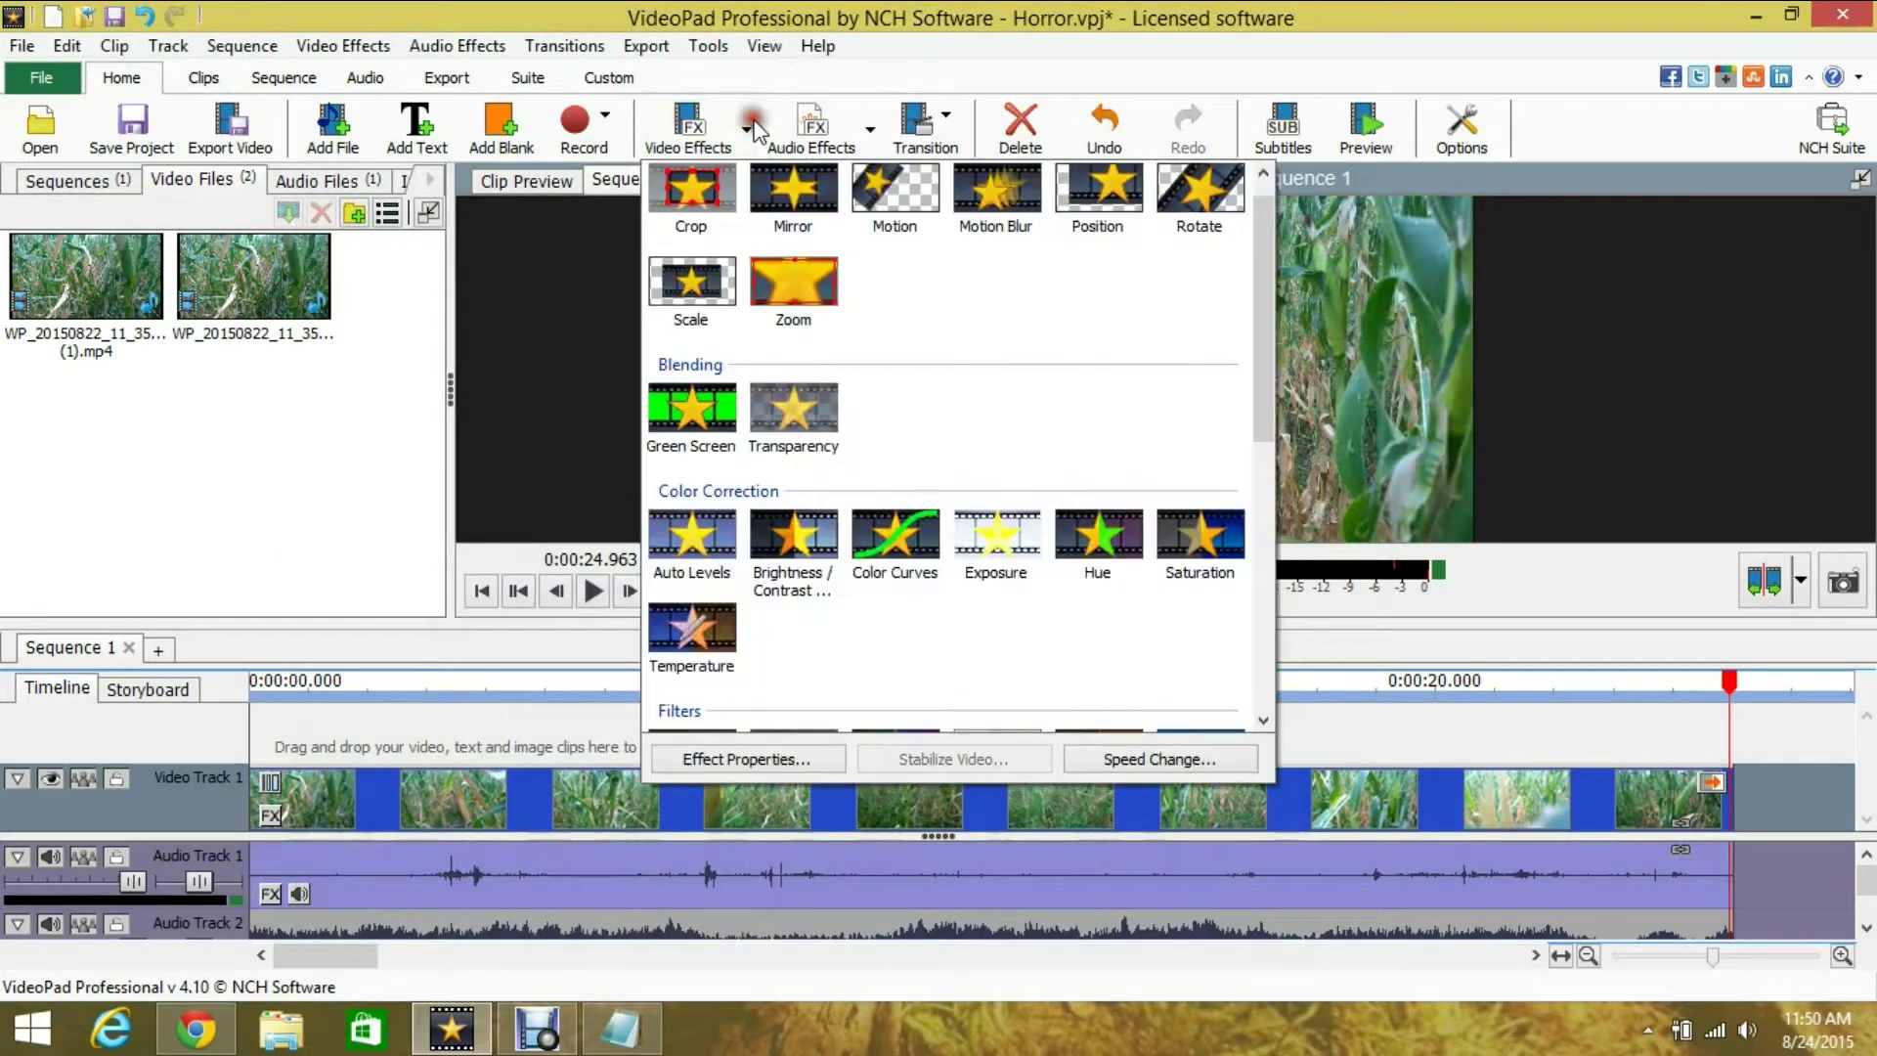
{"action": "left_click", "coordinate": [692, 196]}
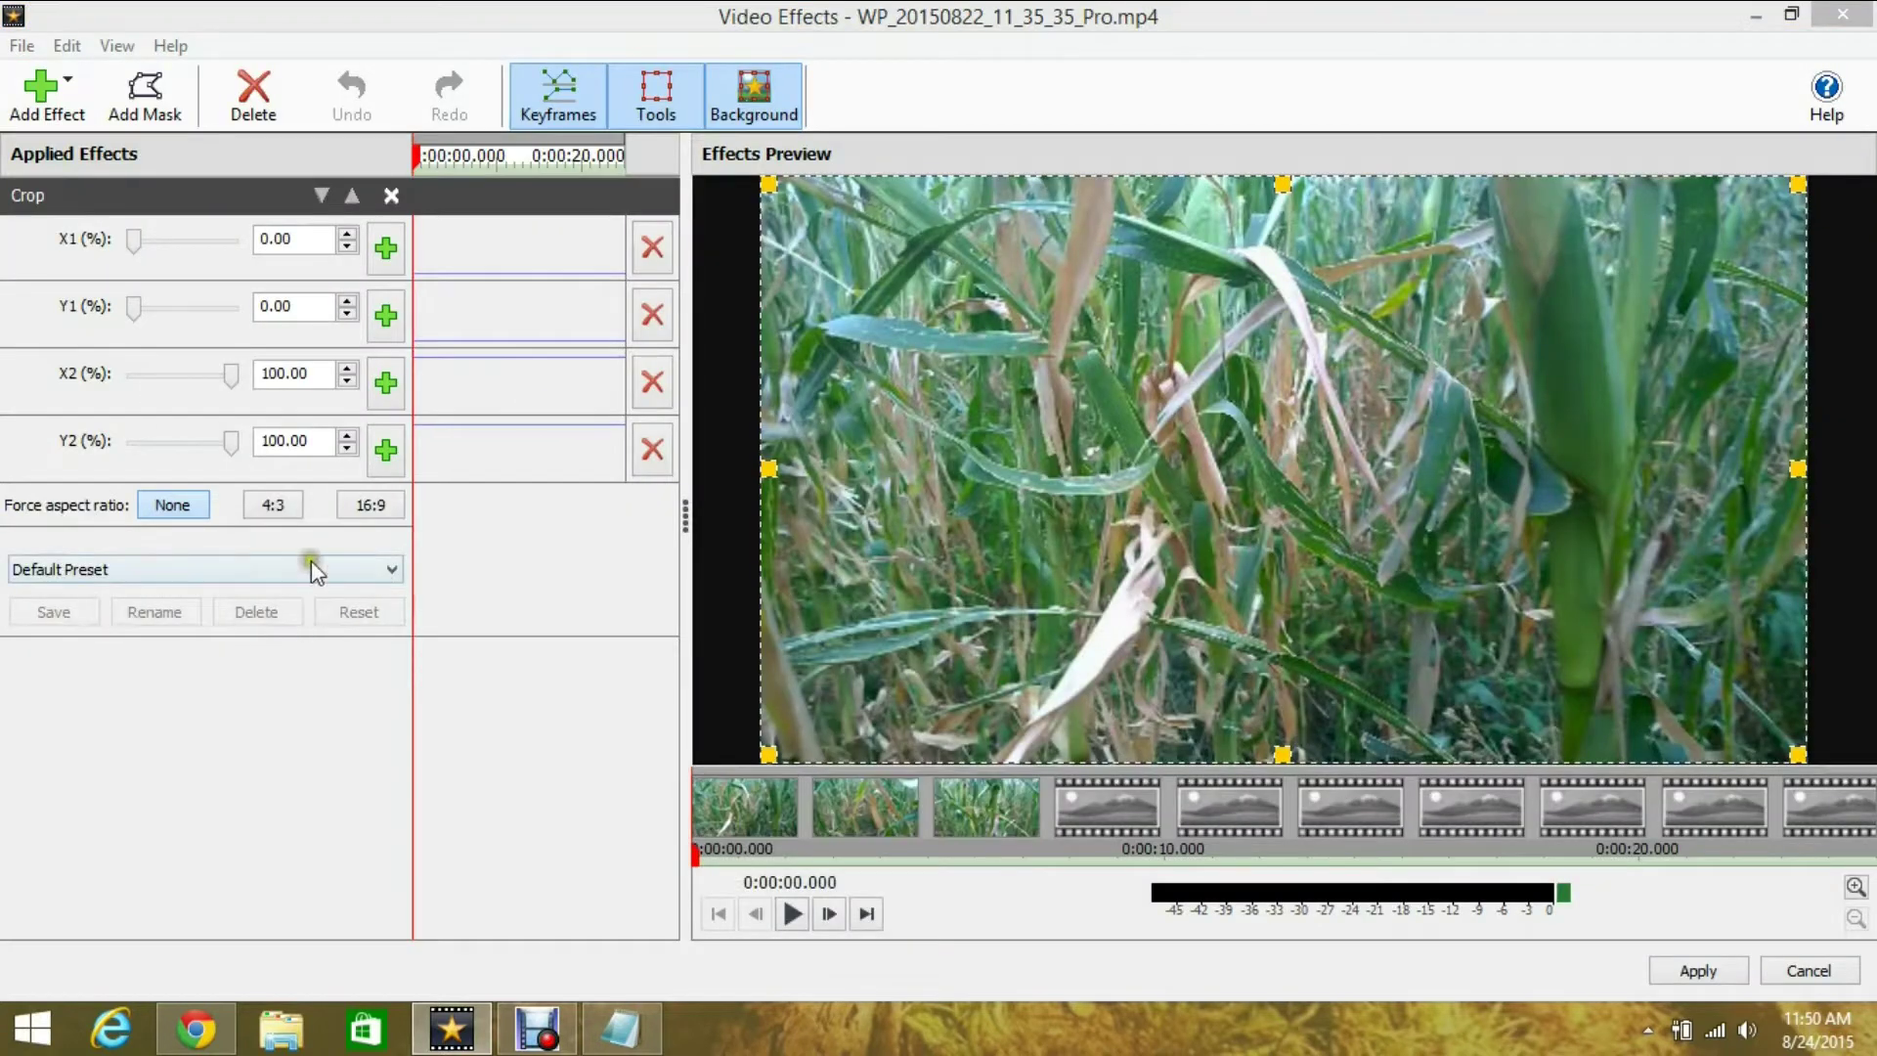
{"action": "left_click", "coordinate": [313, 569]}
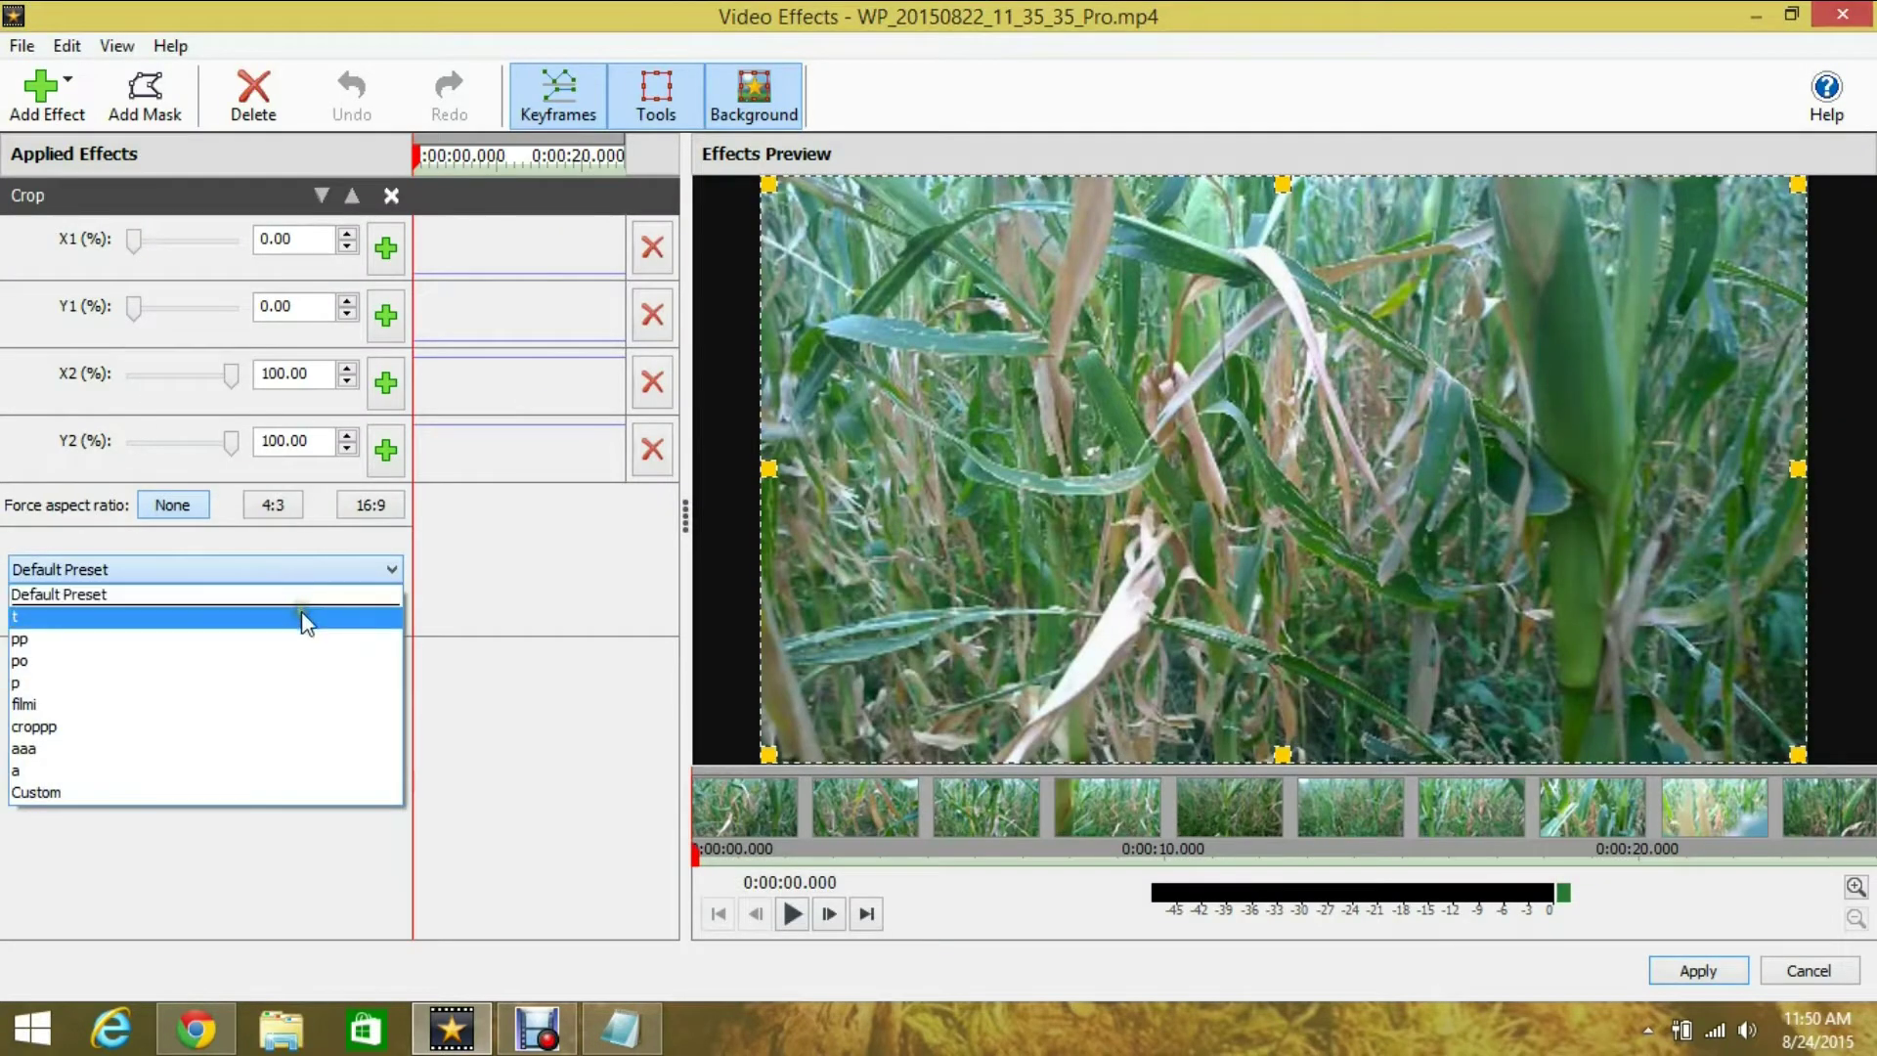
{"action": "left_click", "coordinate": [302, 616]}
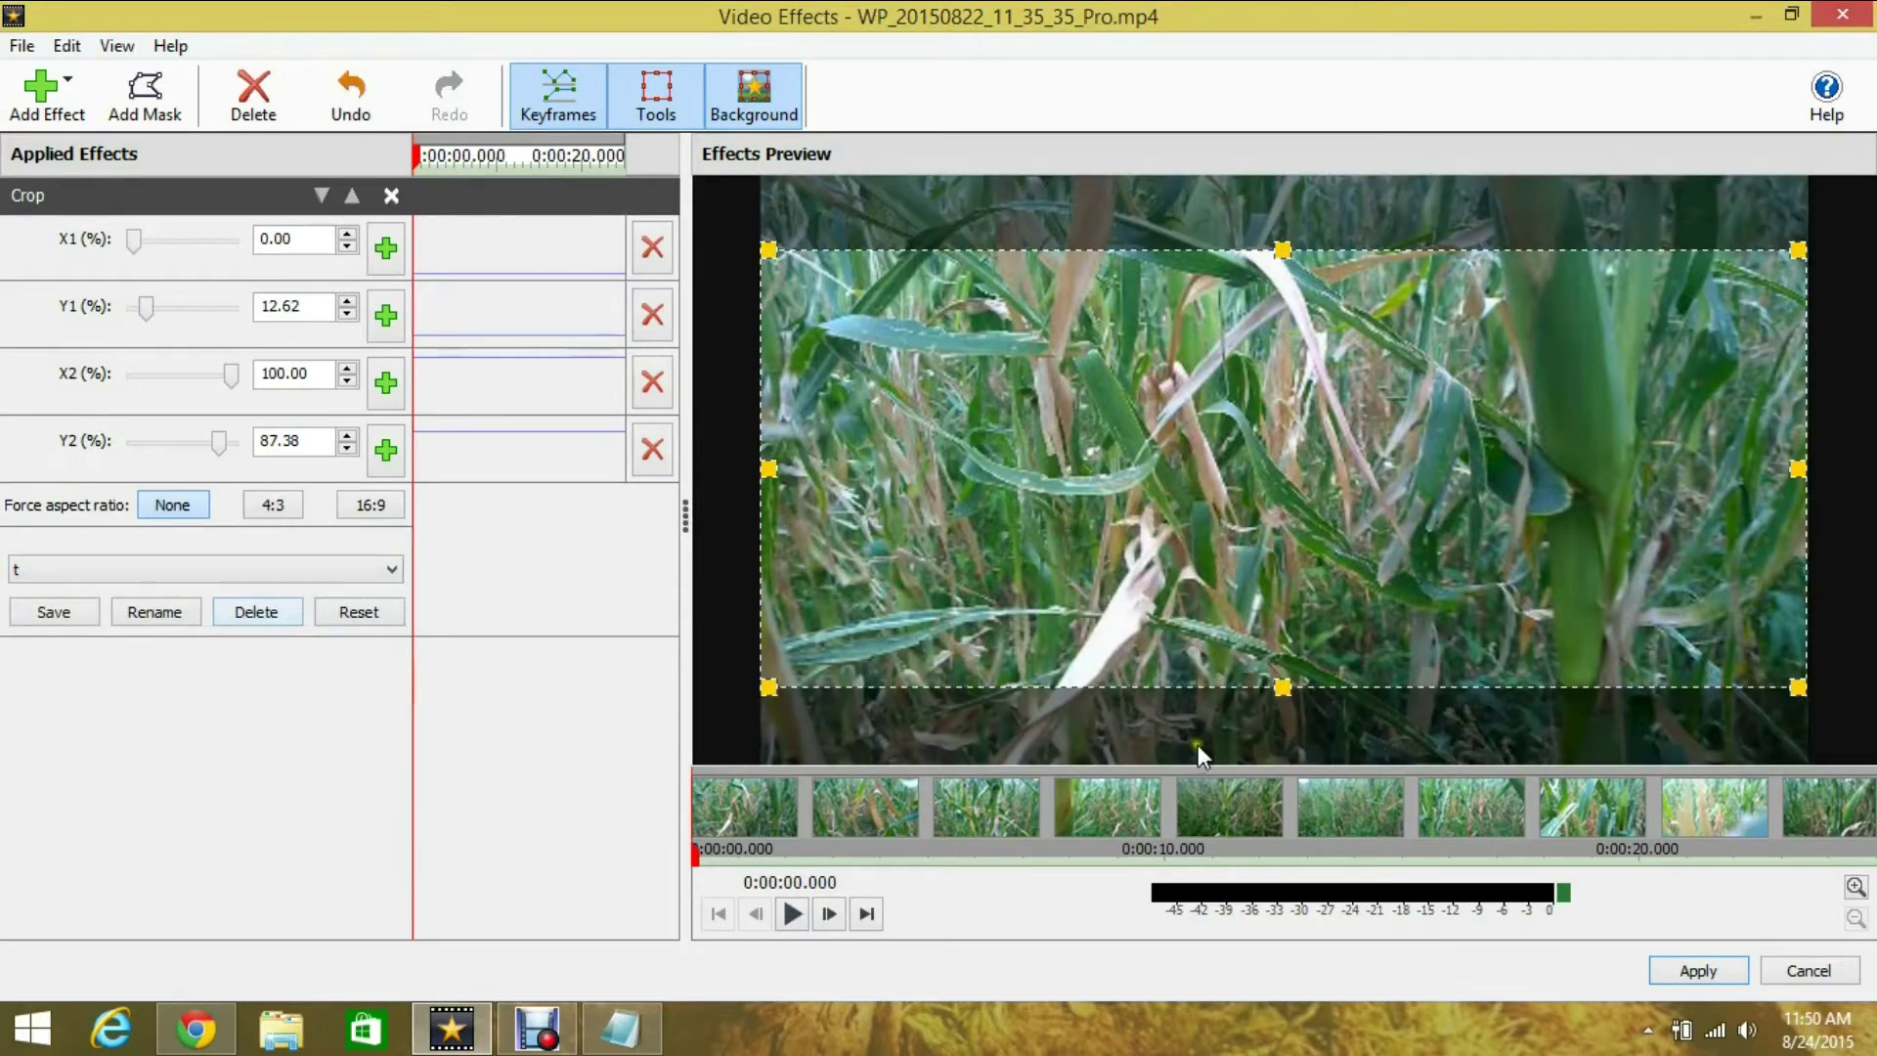
{"action": "left_click", "coordinate": [1680, 972]}
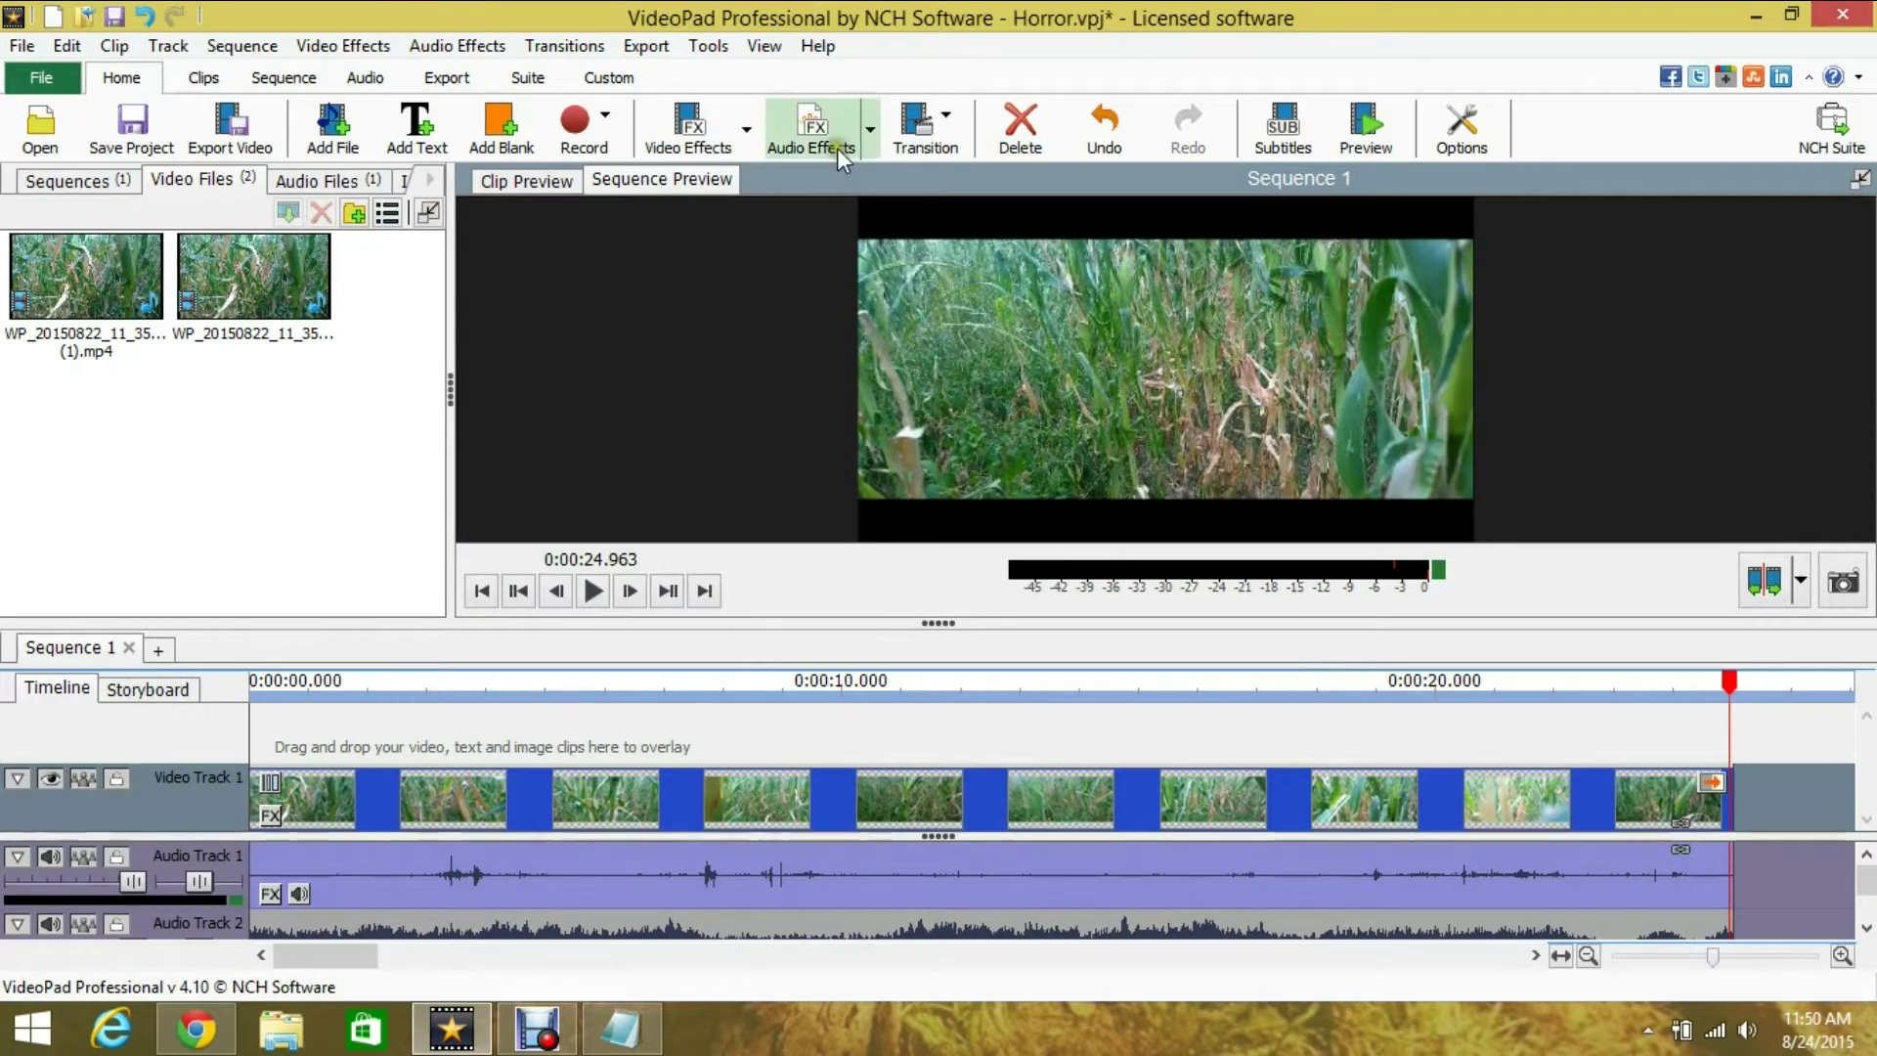
Add a Color Curves effect to the clip and slightly lower the highlight endpoint of the RGB curve
{"action": "left_click", "coordinate": [749, 137]}
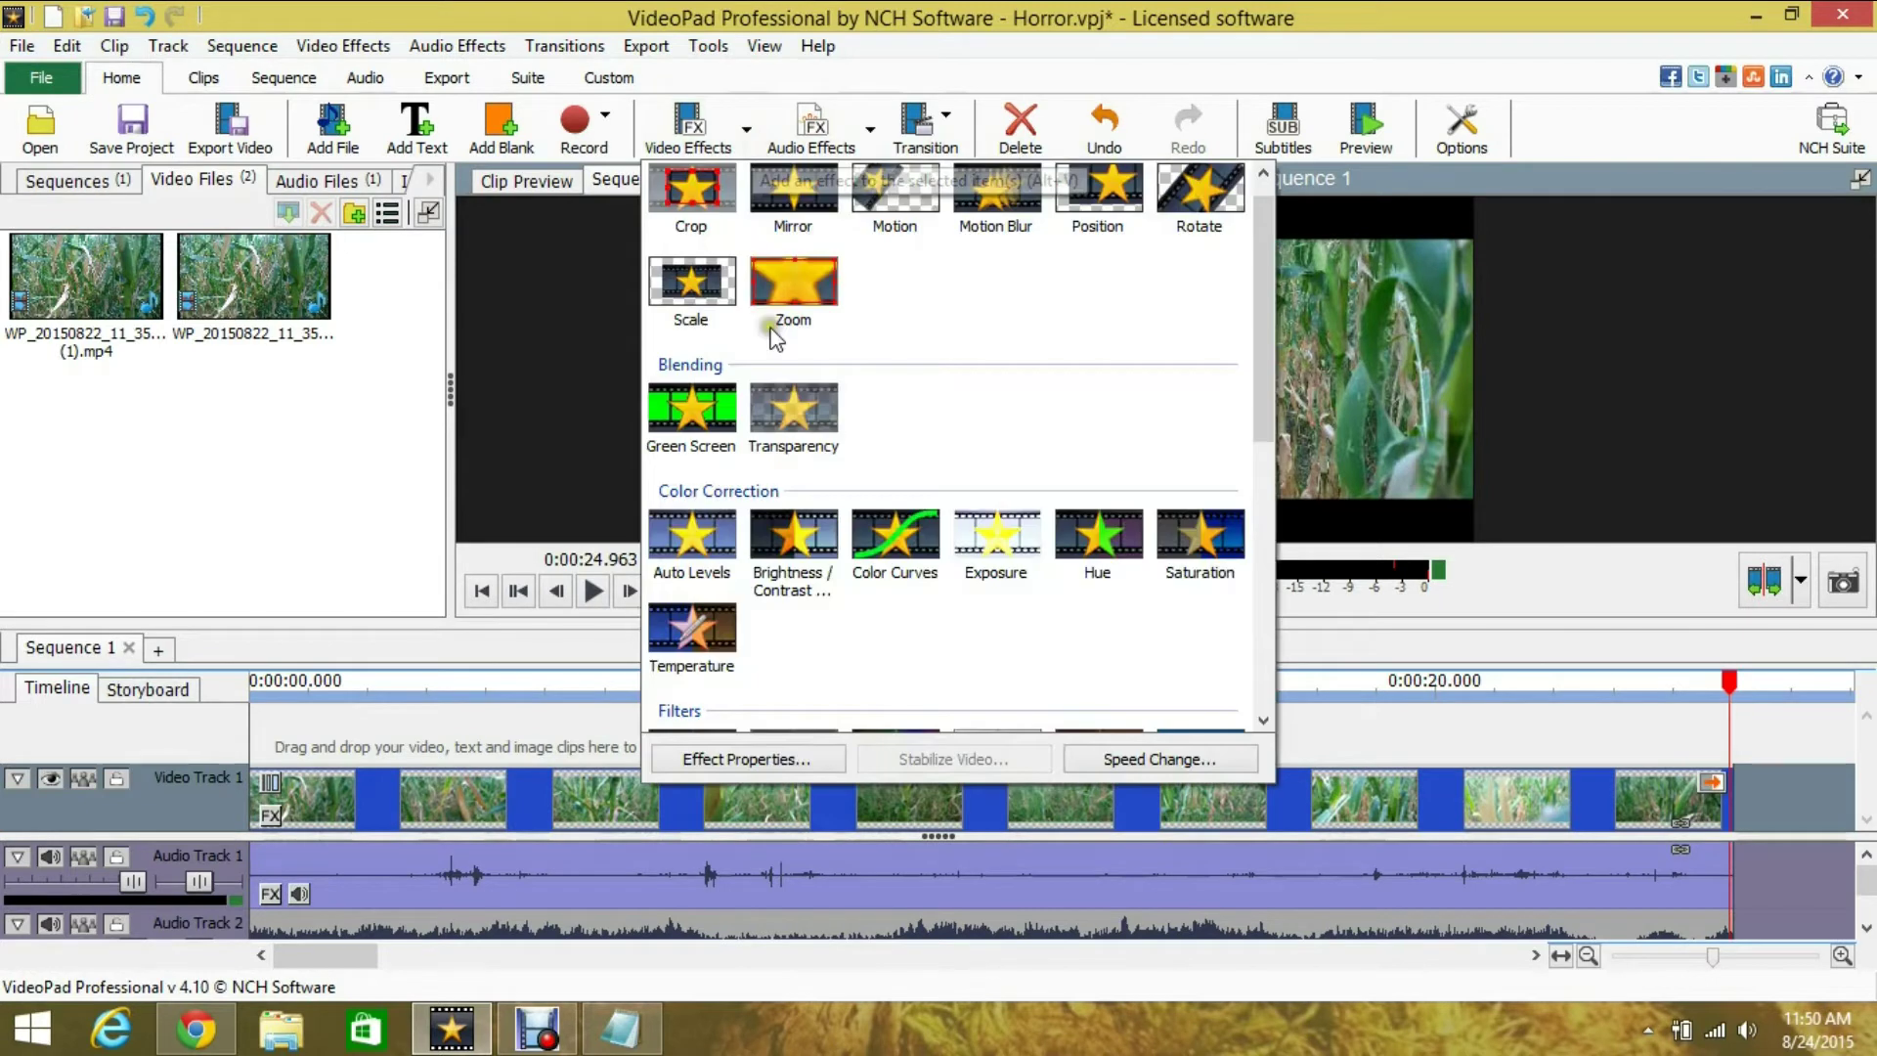
{"action": "left_click", "coordinate": [917, 583]}
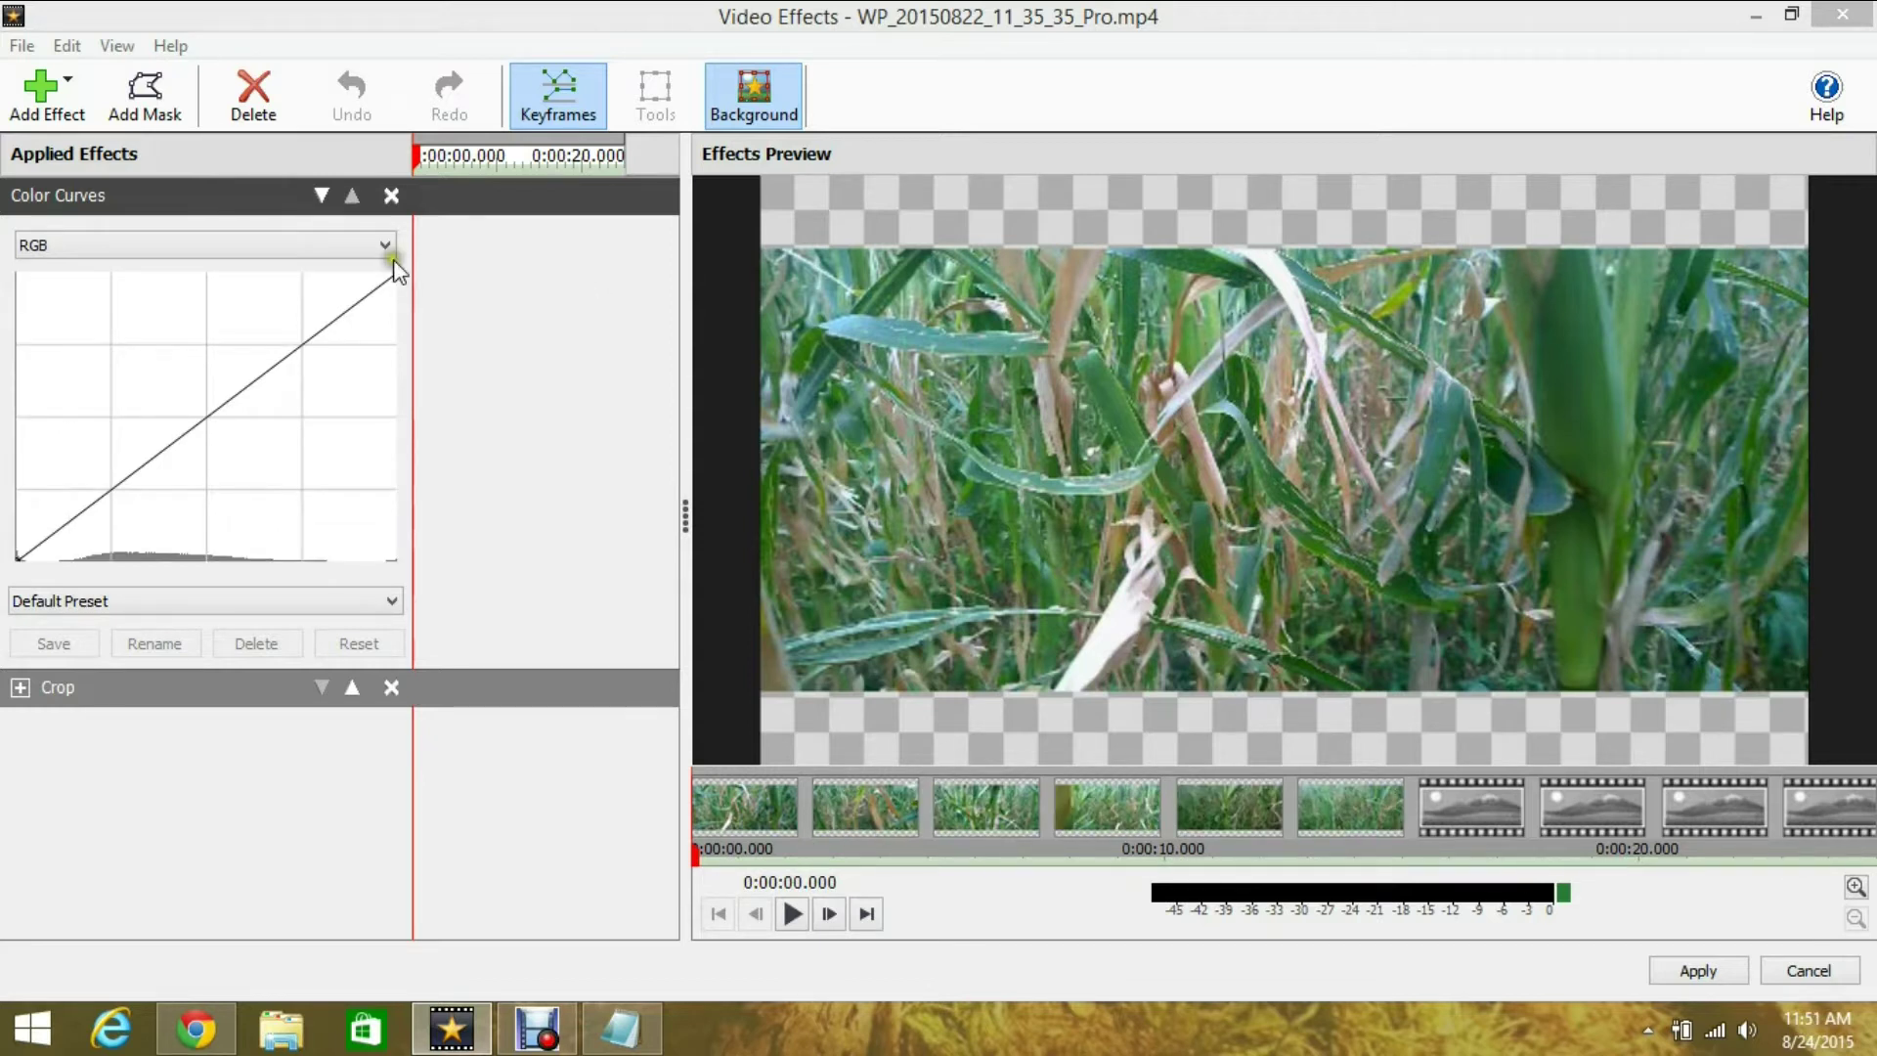
{"action": "left_click_drag", "start_coordinate": [393, 264], "coordinate": [396, 301]}
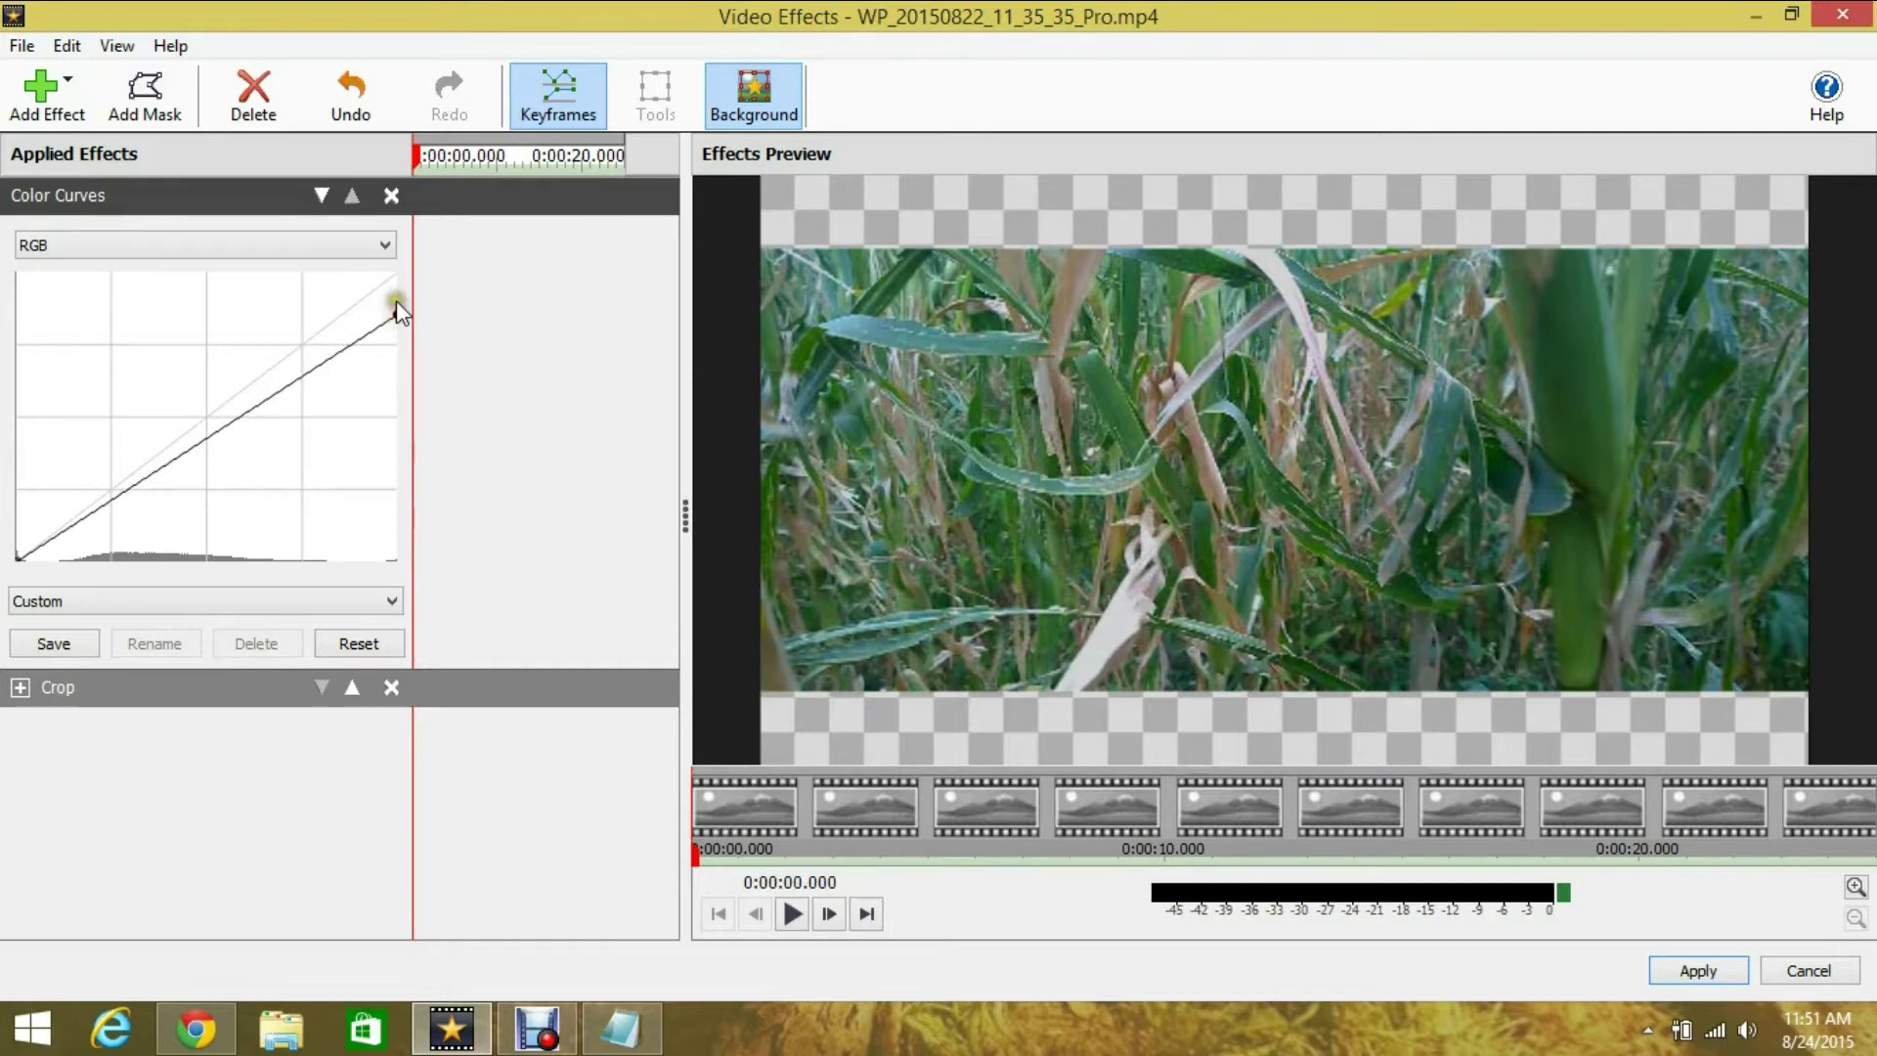
Bend the Red channel's curve below the diagonal with two points, one in the midtones and one in the highlights
{"action": "left_click", "coordinate": [379, 245]}
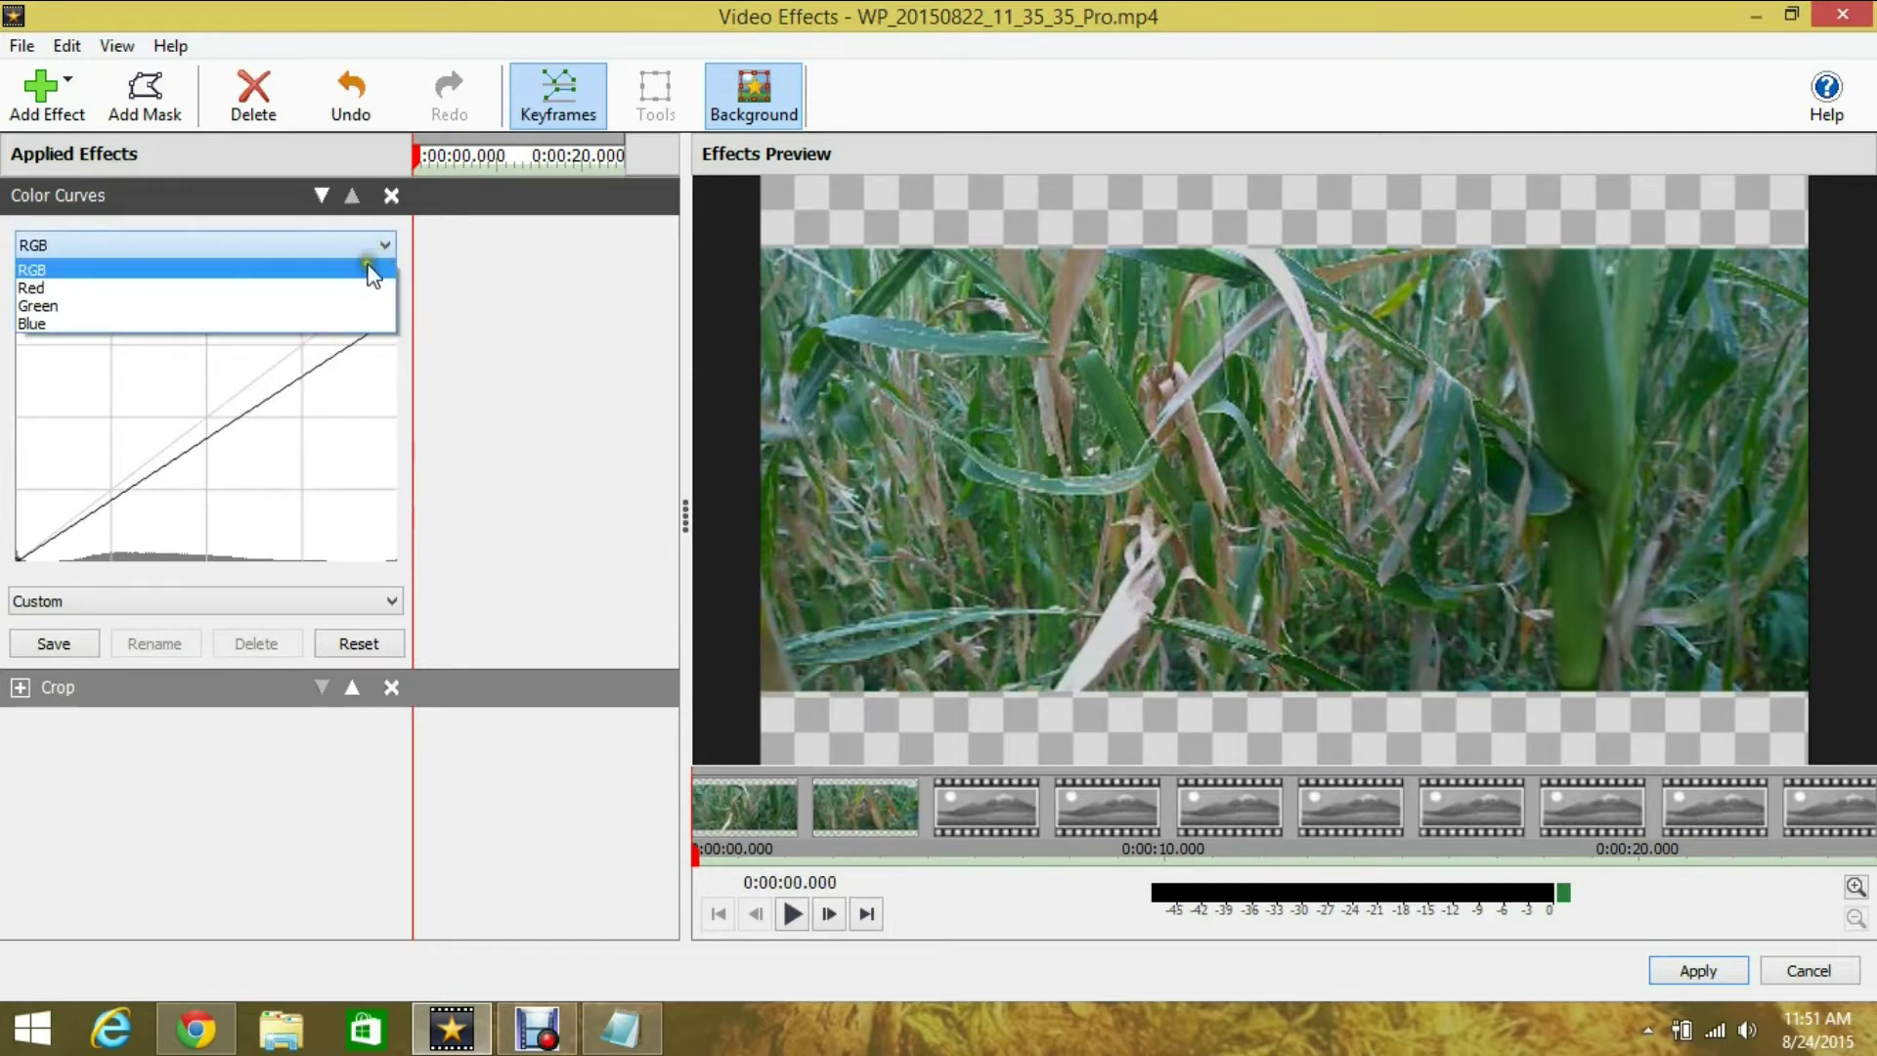
{"action": "left_click", "coordinate": [371, 277]}
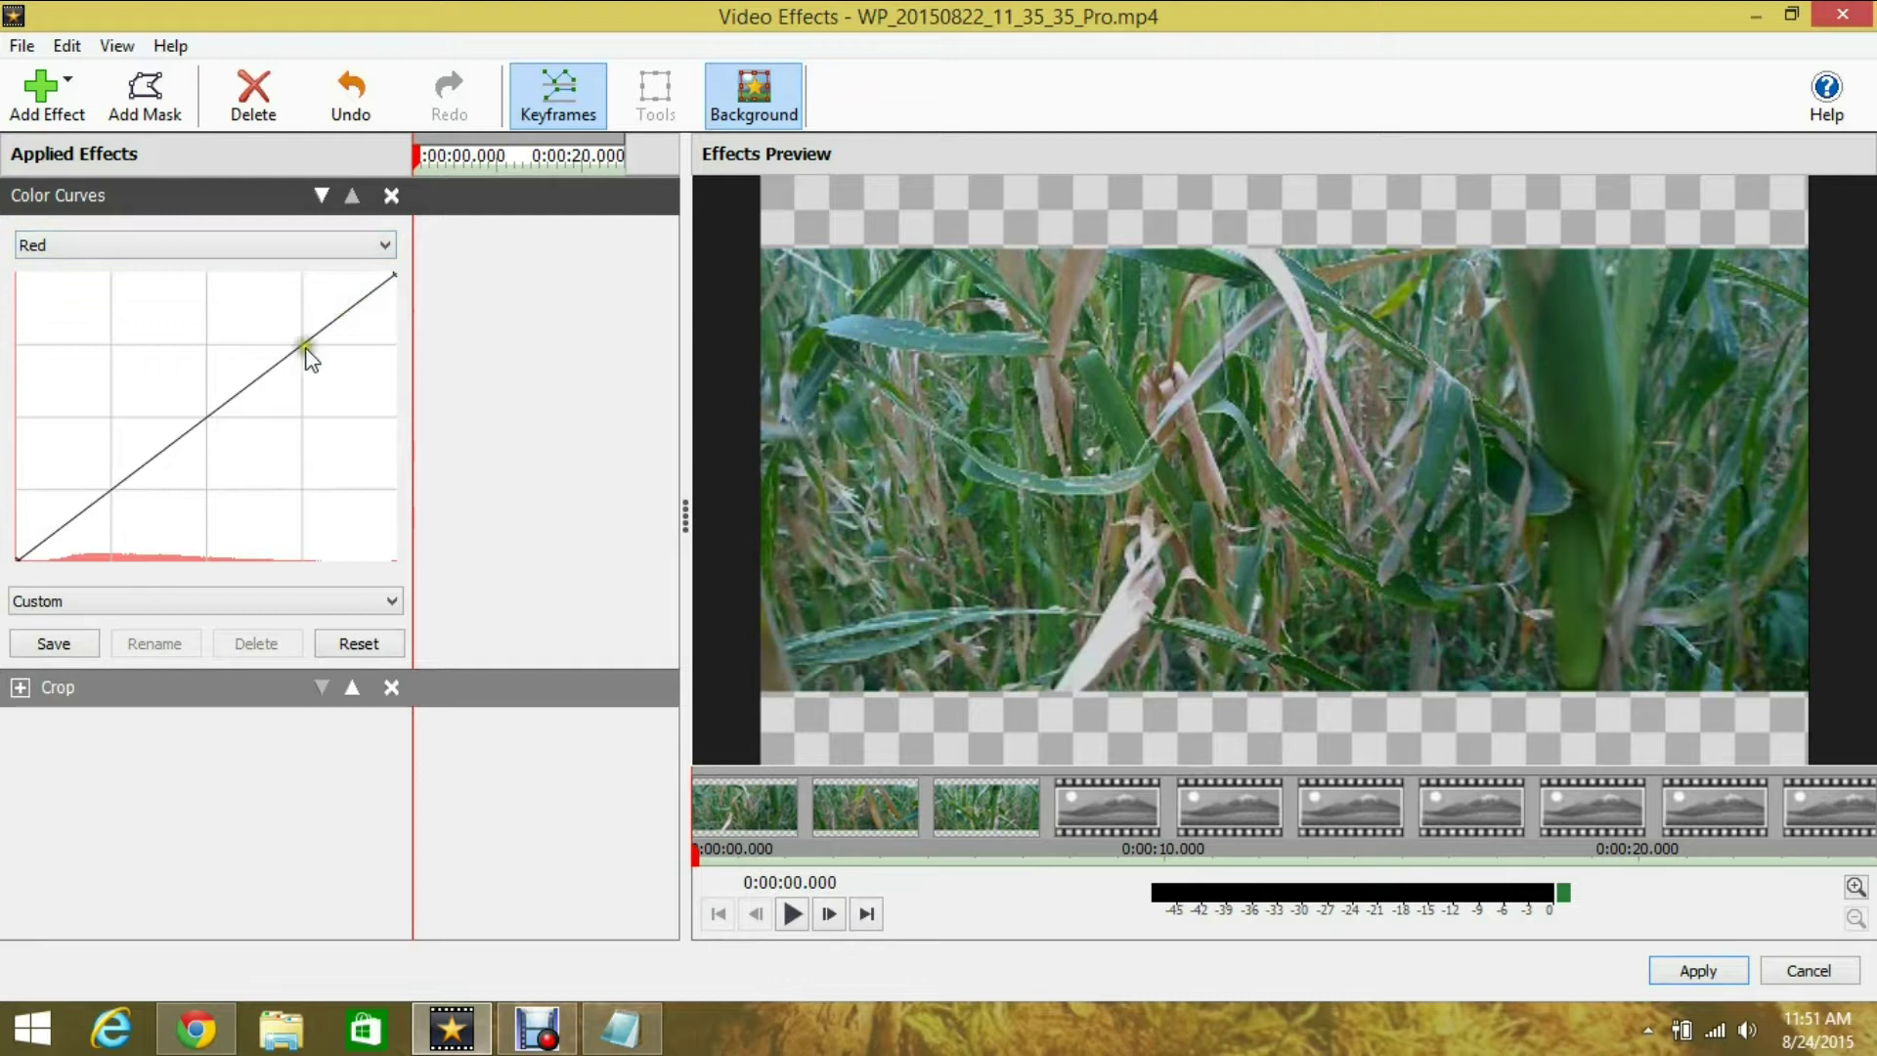
{"action": "left_click_drag", "start_coordinate": [305, 348], "coordinate": [315, 404]}
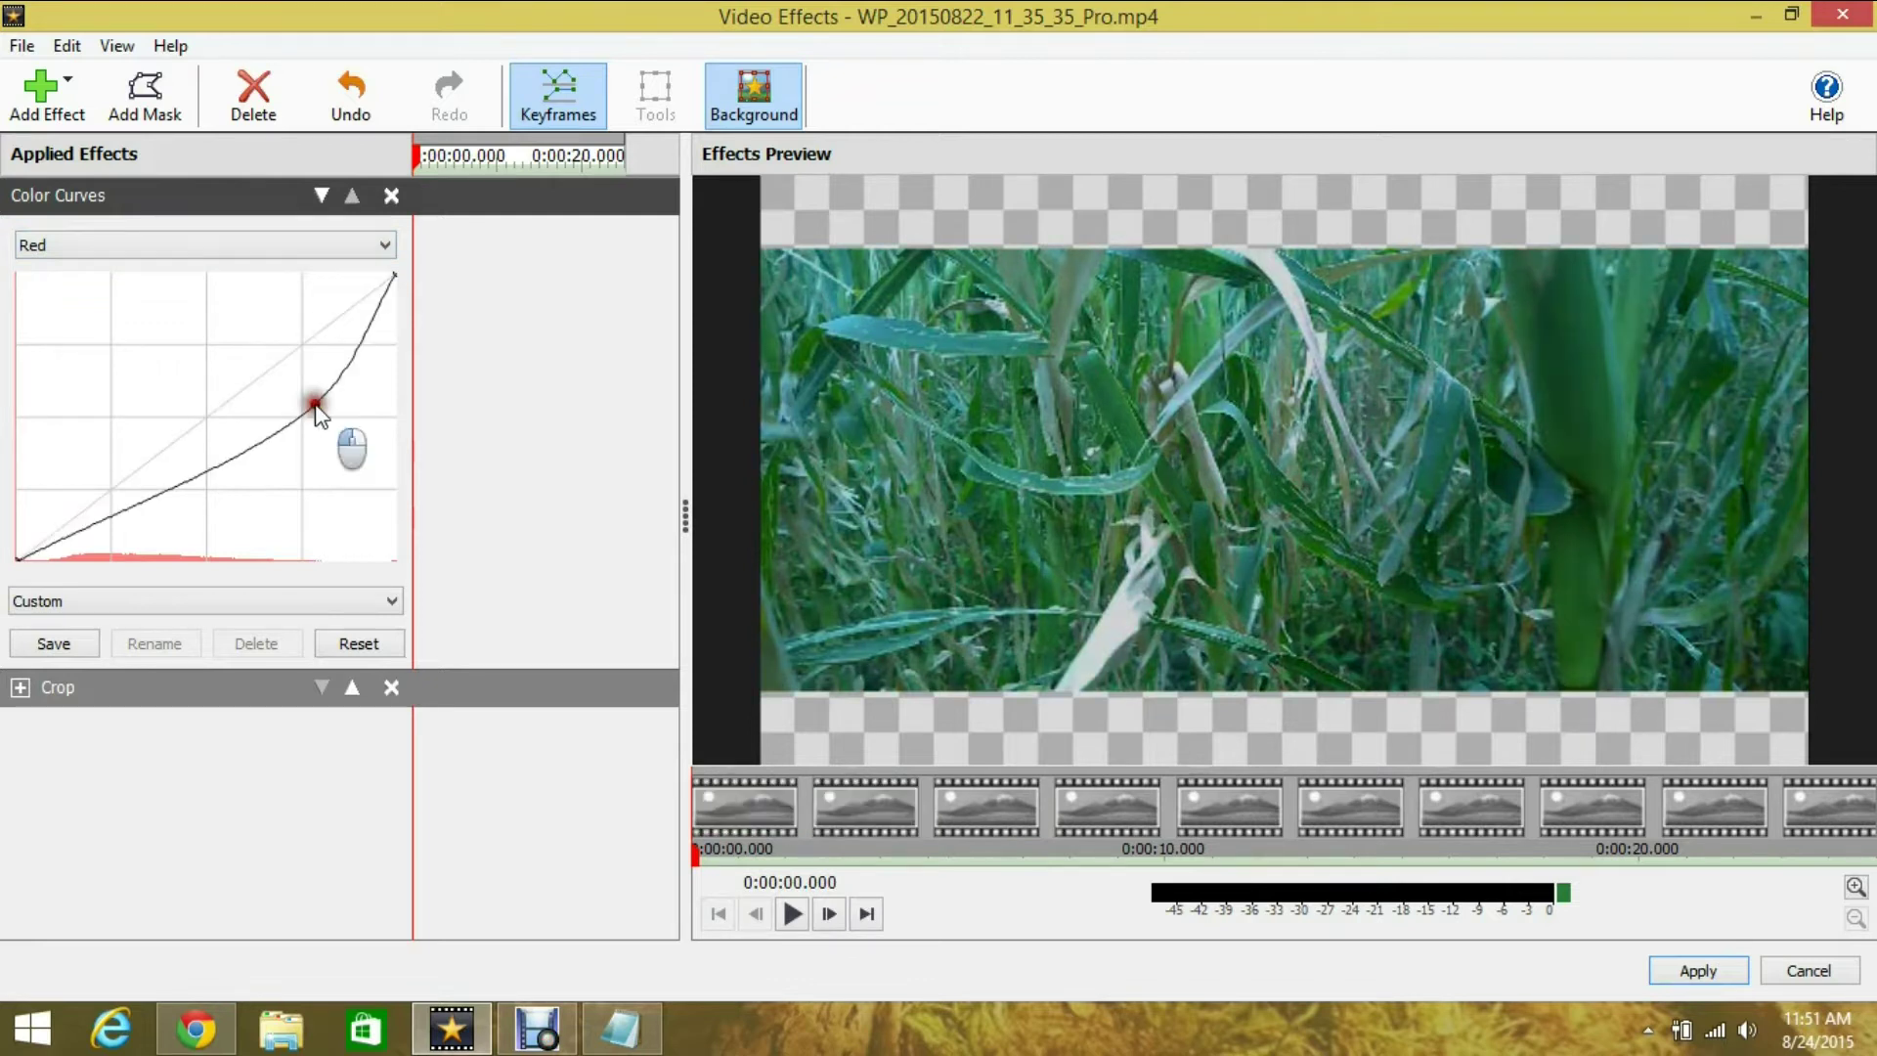
{"action": "left_click", "coordinate": [244, 454]}
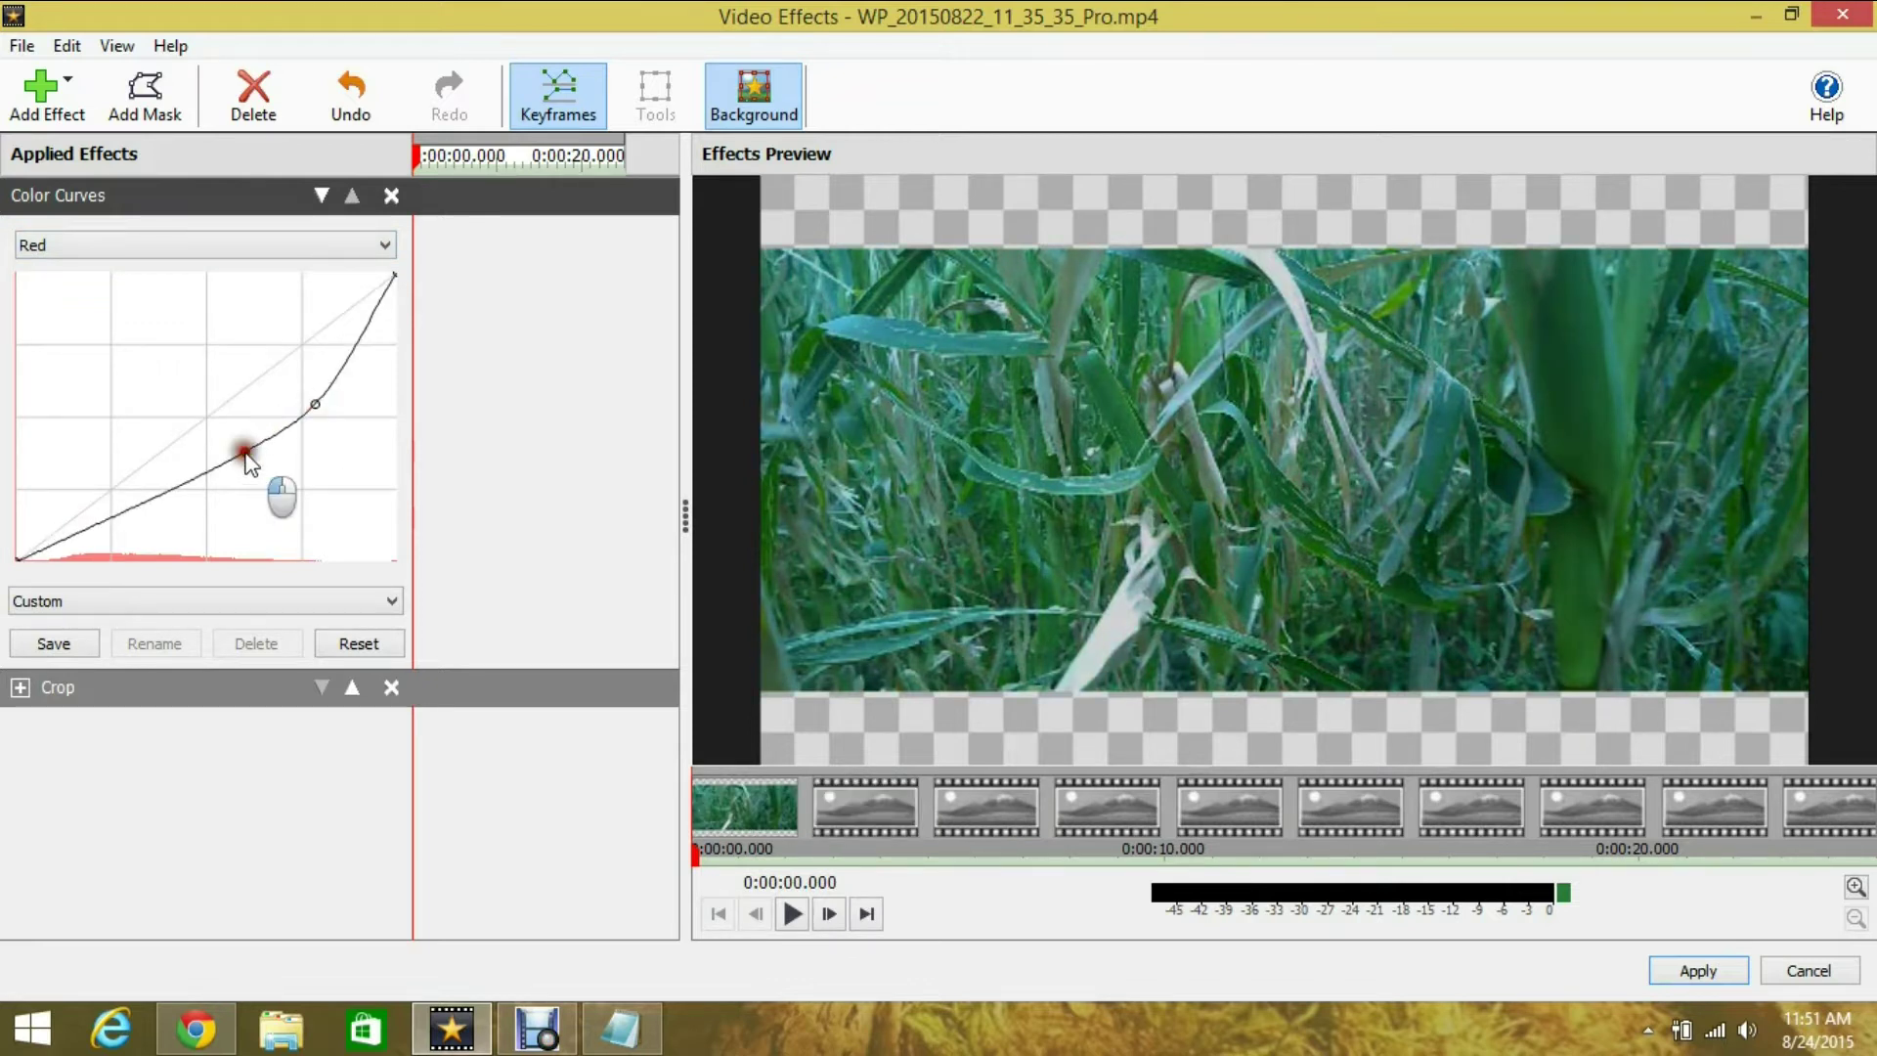
{"action": "left_click_drag", "start_coordinate": [244, 454], "coordinate": [267, 468]}
Bend the Green channel's curve below the diagonal with one upper-midtone point and the Blue channel's curve with one midtone point
{"action": "left_click", "coordinate": [279, 245]}
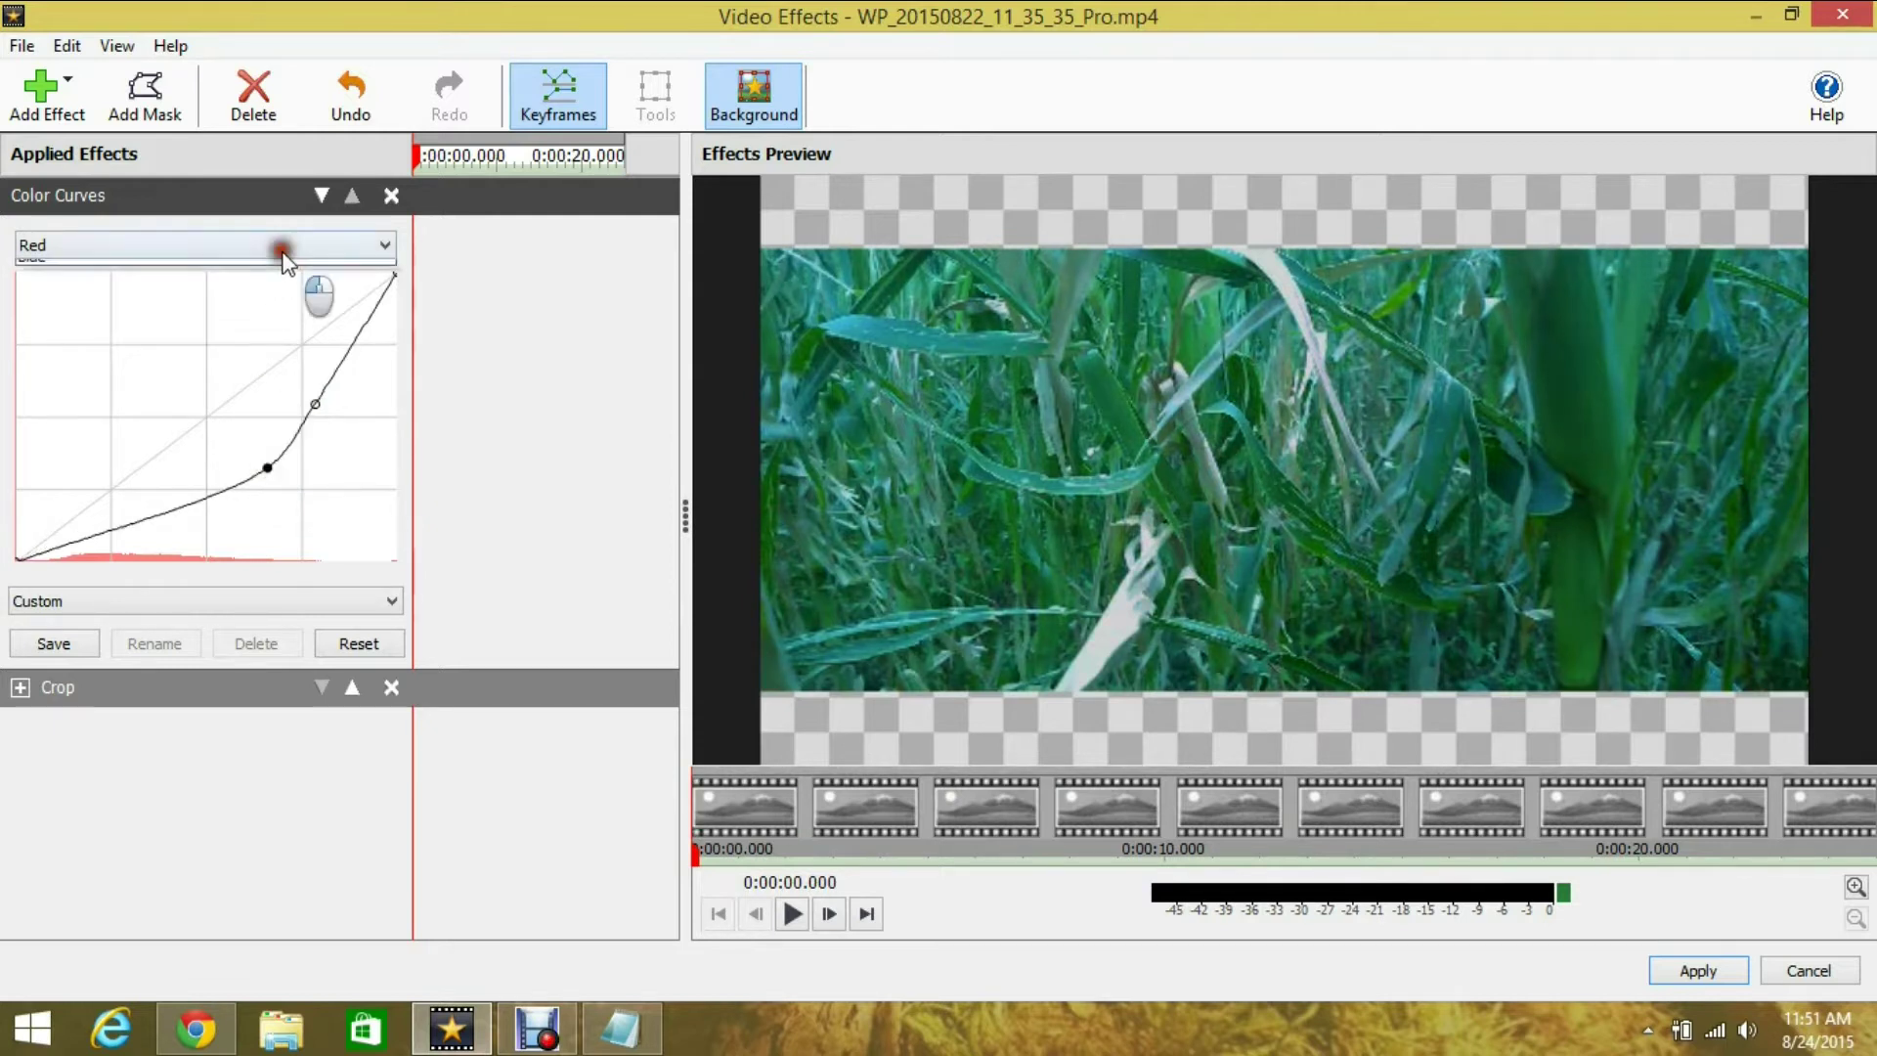
{"action": "left_click", "coordinate": [281, 306]}
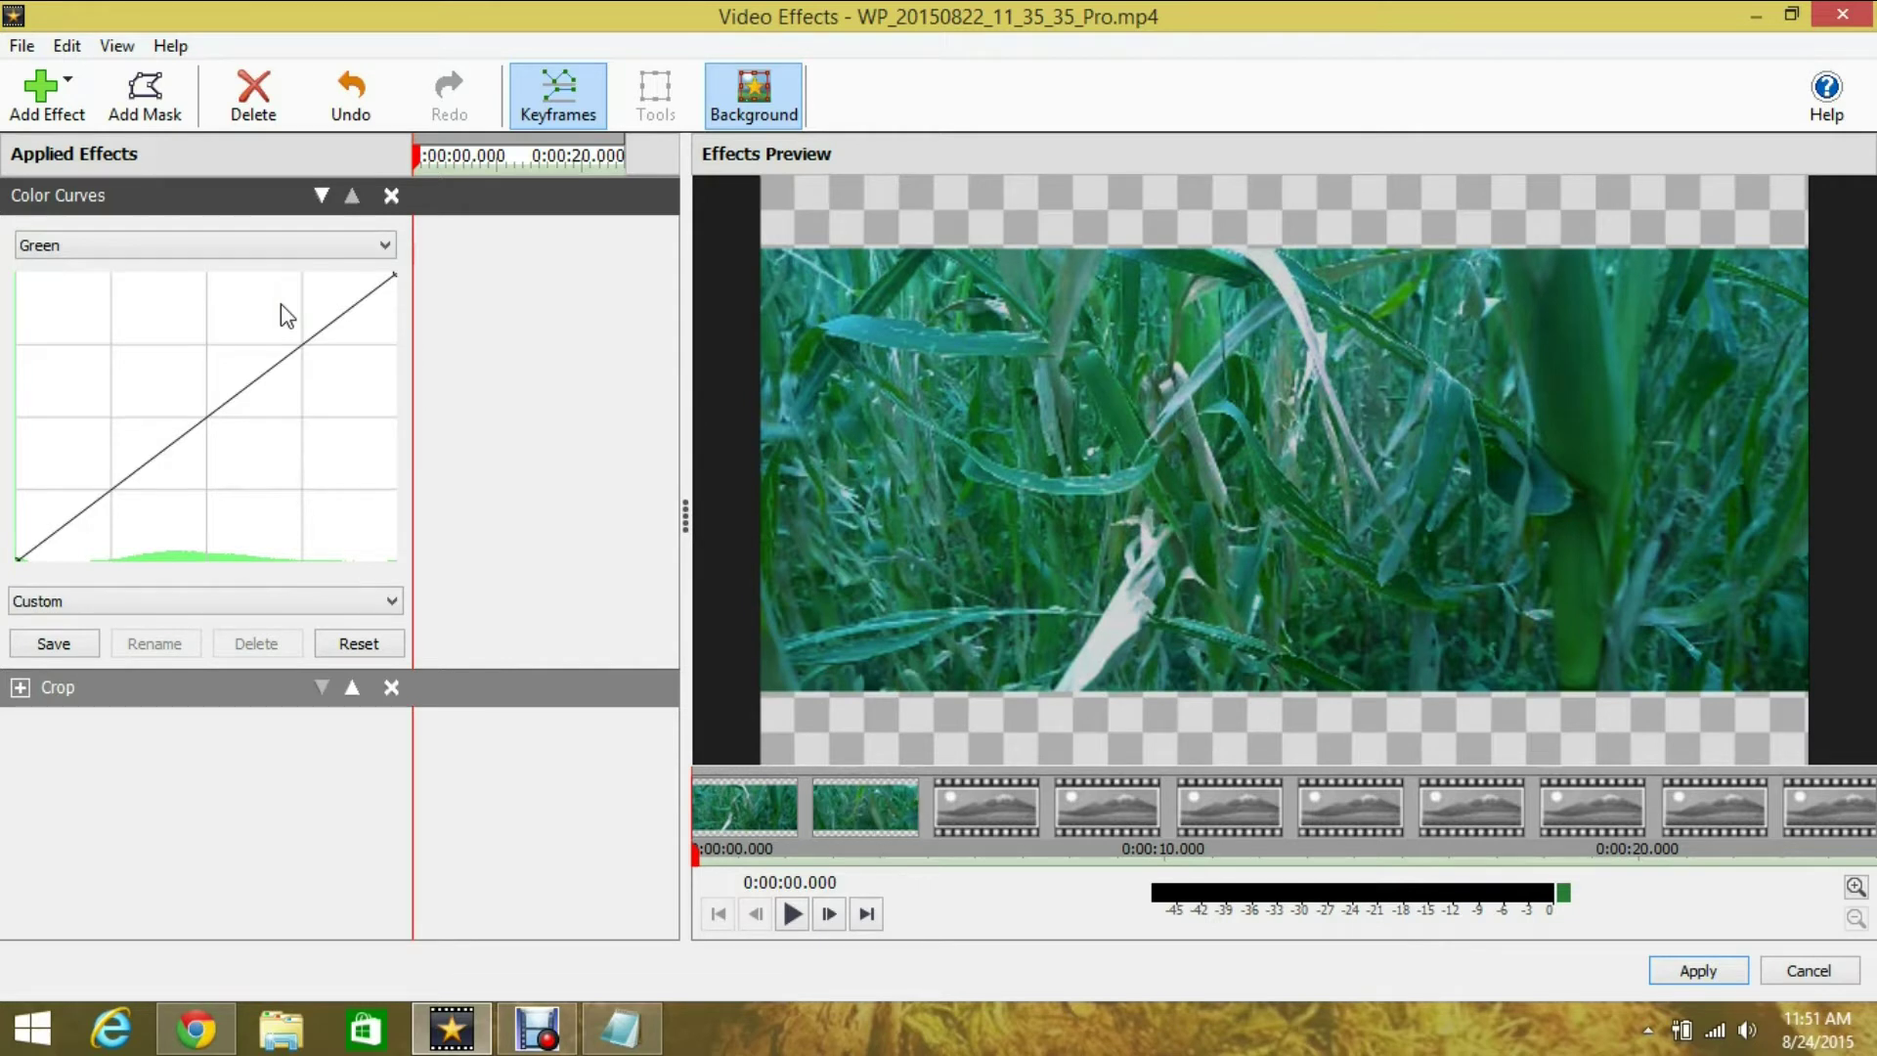
{"action": "left_click_drag", "start_coordinate": [260, 377], "coordinate": [305, 395]}
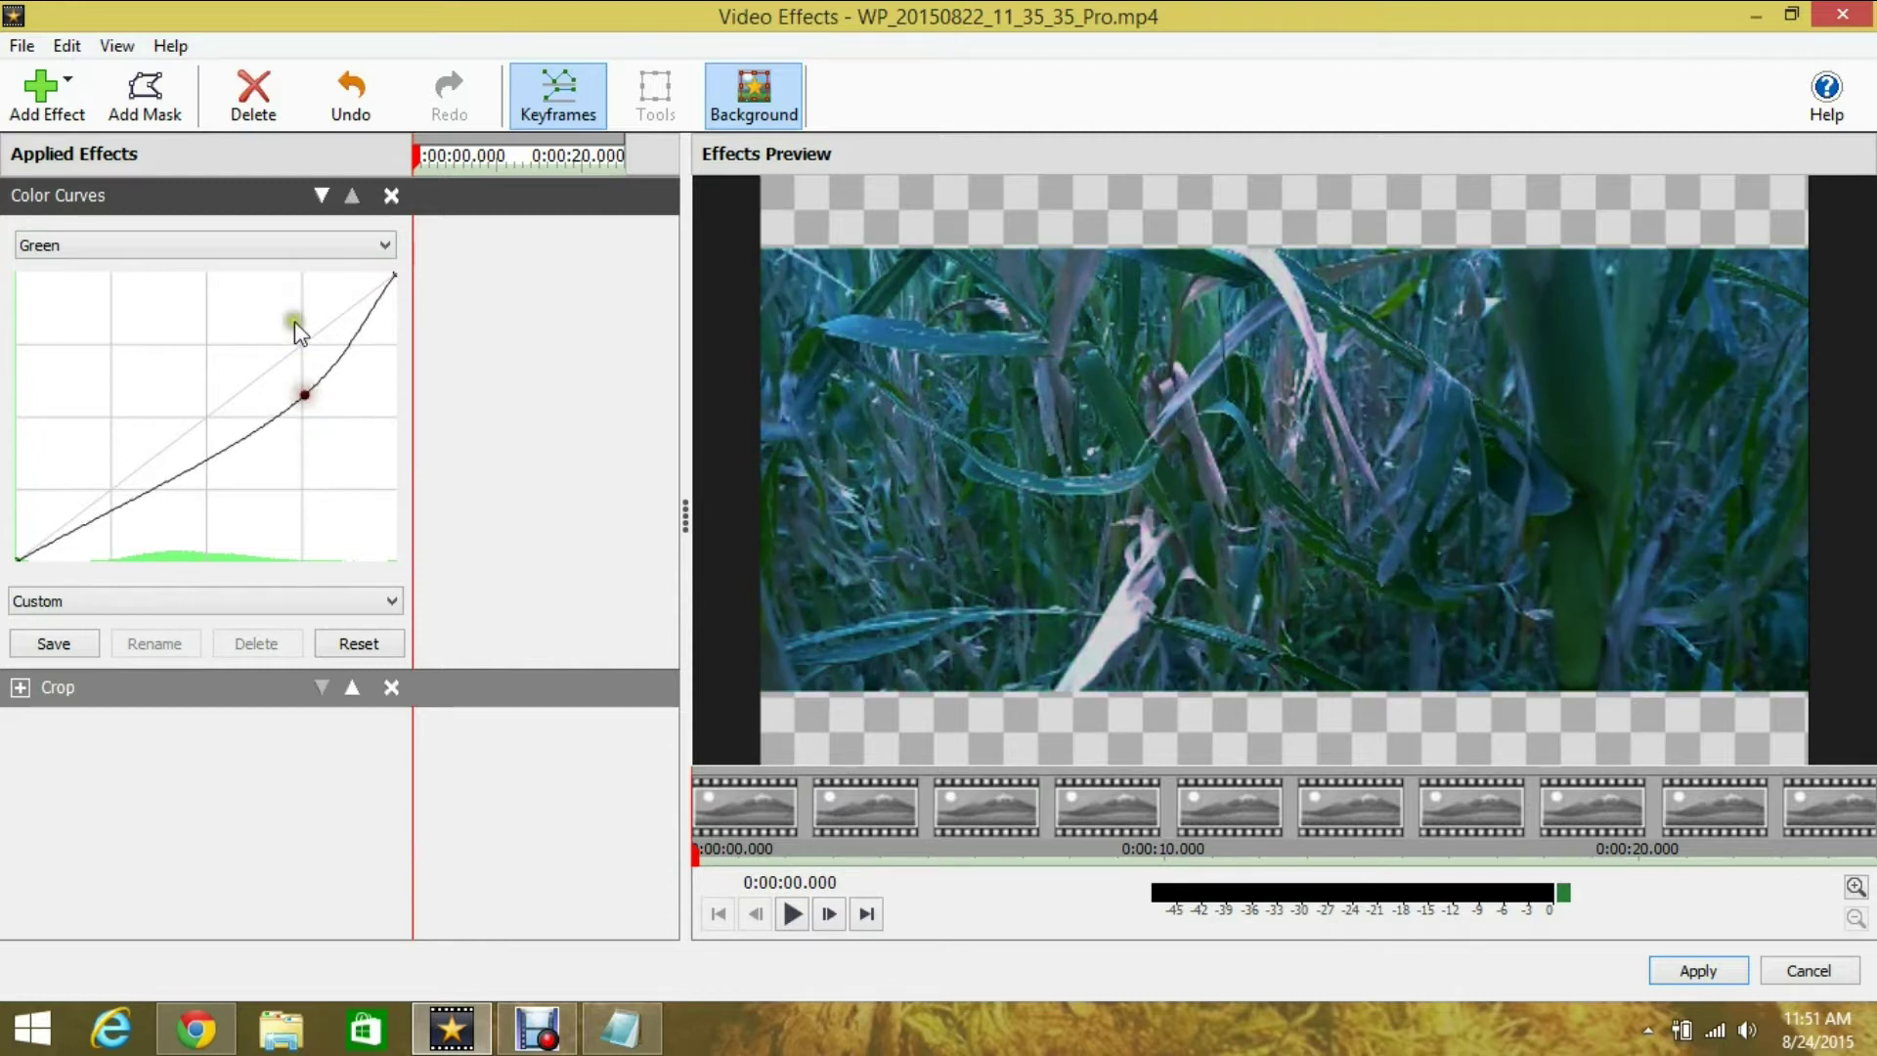
{"action": "left_click", "coordinate": [297, 245]}
{"action": "left_click", "coordinate": [298, 322]}
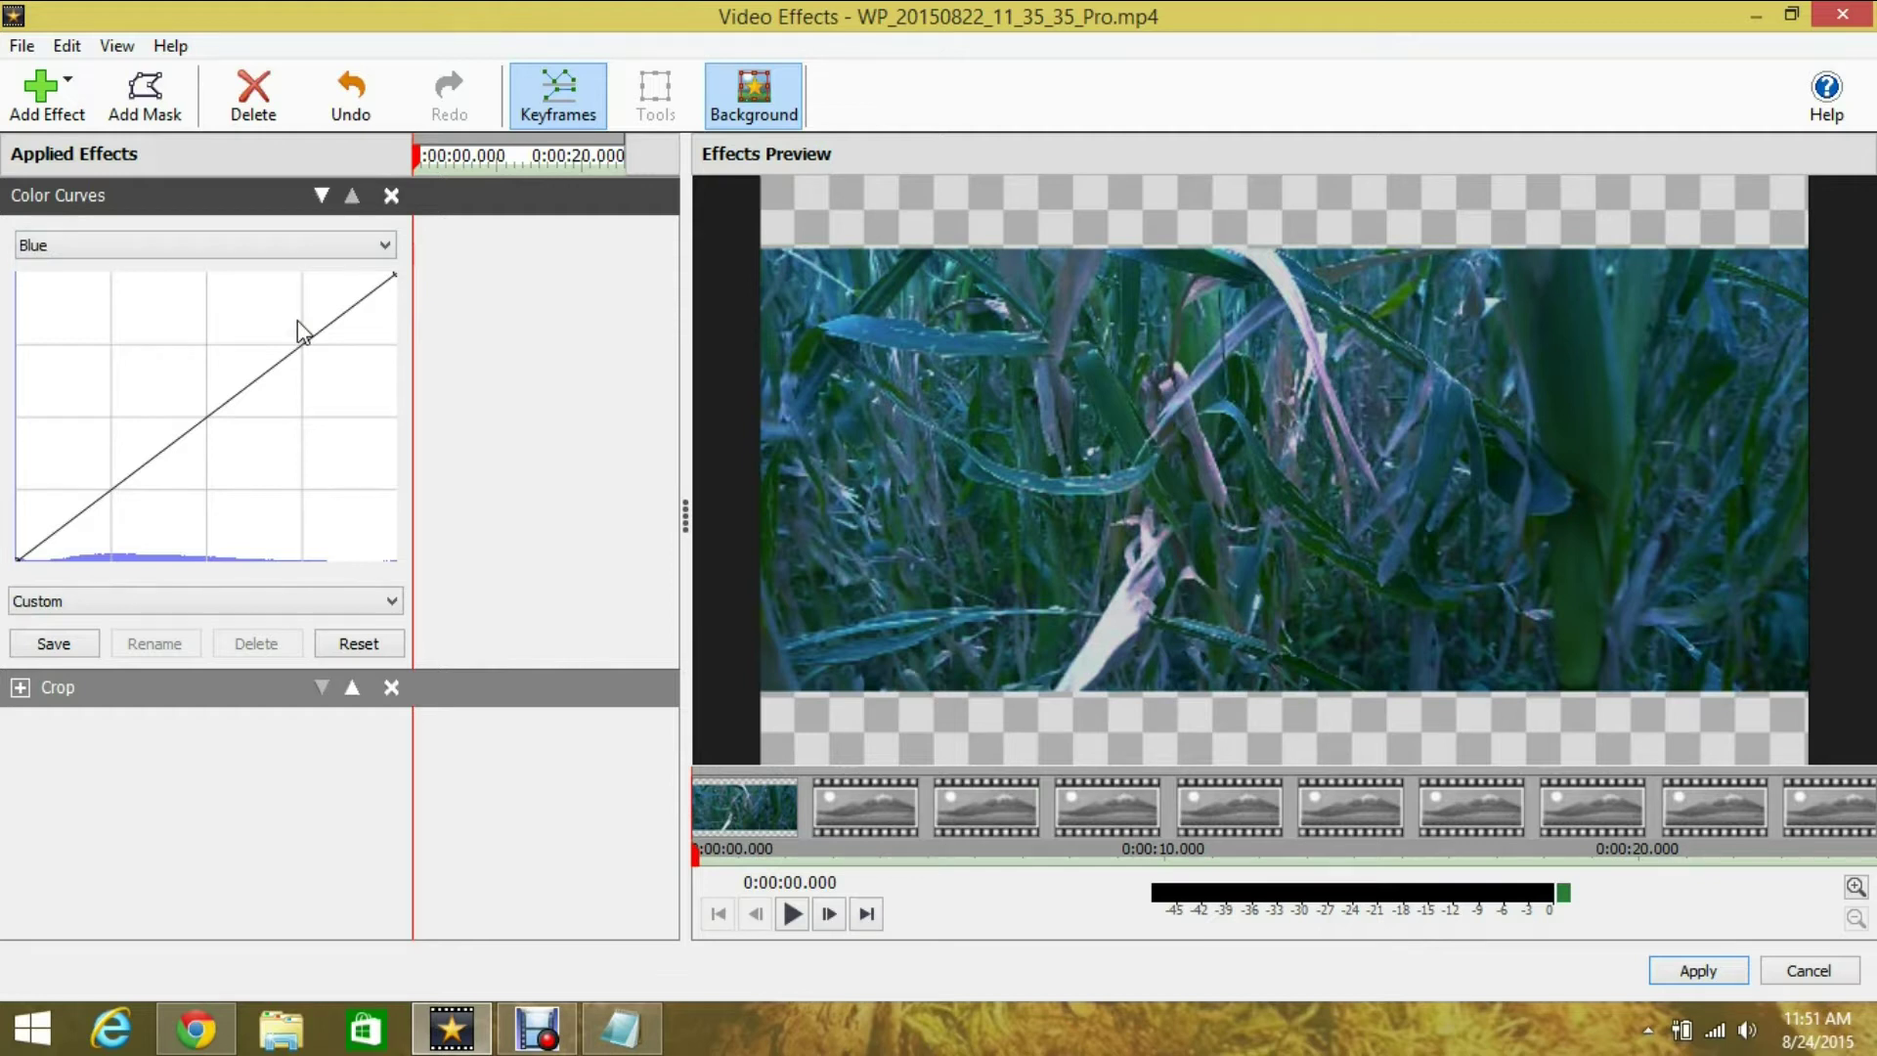
{"action": "left_click_drag", "start_coordinate": [250, 396], "coordinate": [276, 454]}
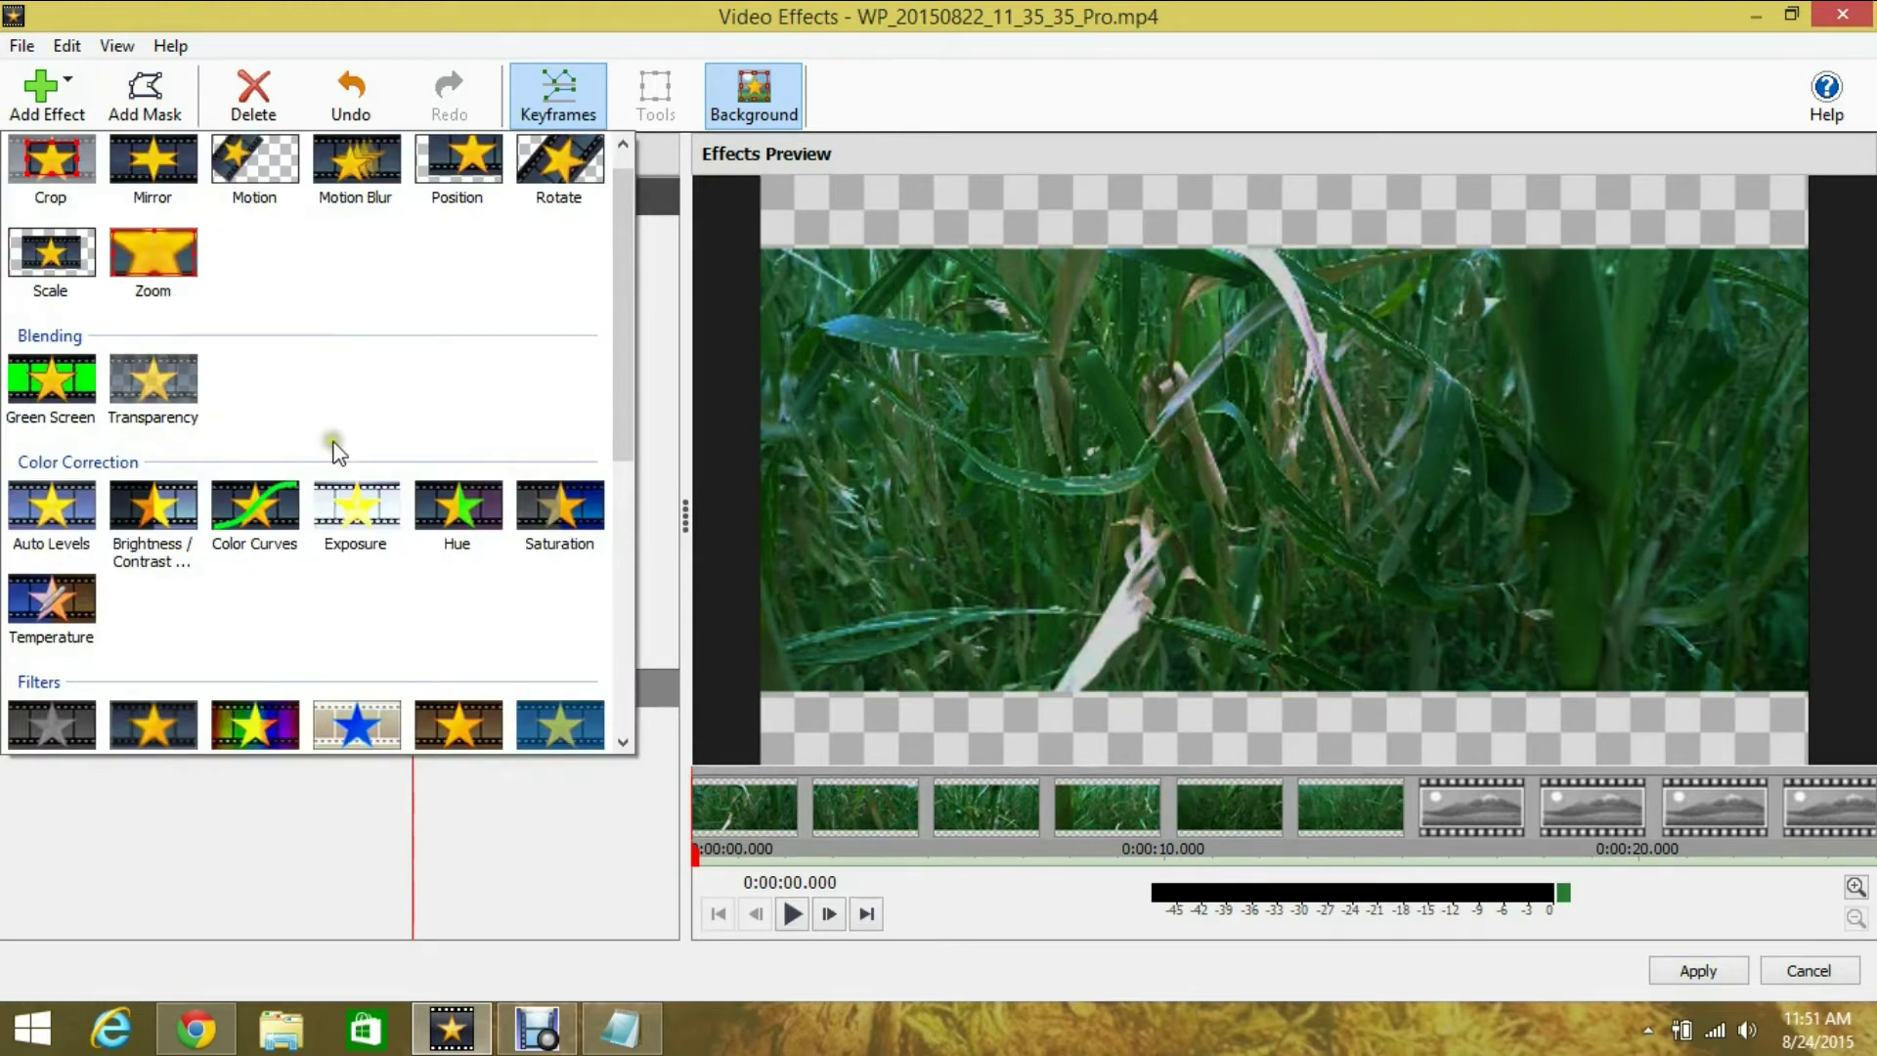
Add a Brightness / Contrast / Gamma effect to the clip with brightness 32 and contrast 23
{"action": "left_click", "coordinate": [159, 535]}
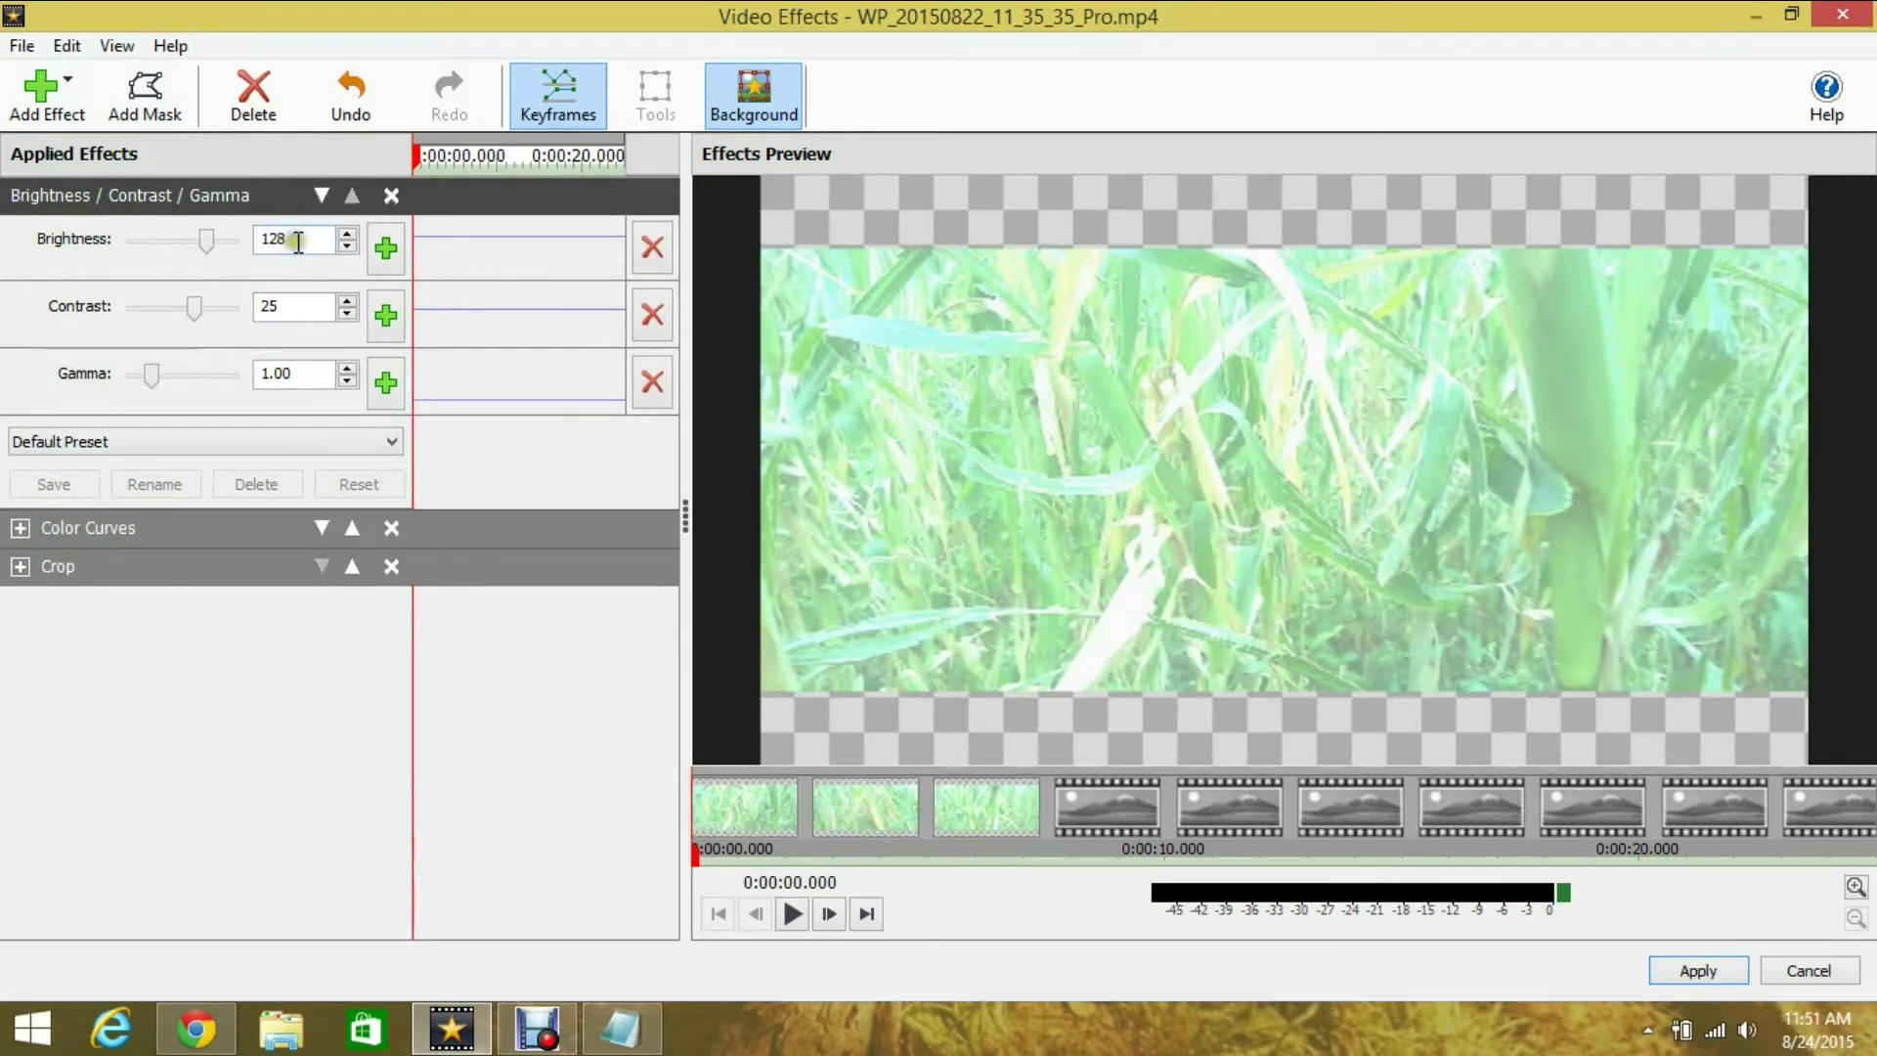
{"action": "left_click_drag", "start_coordinate": [298, 242], "coordinate": [214, 232]}
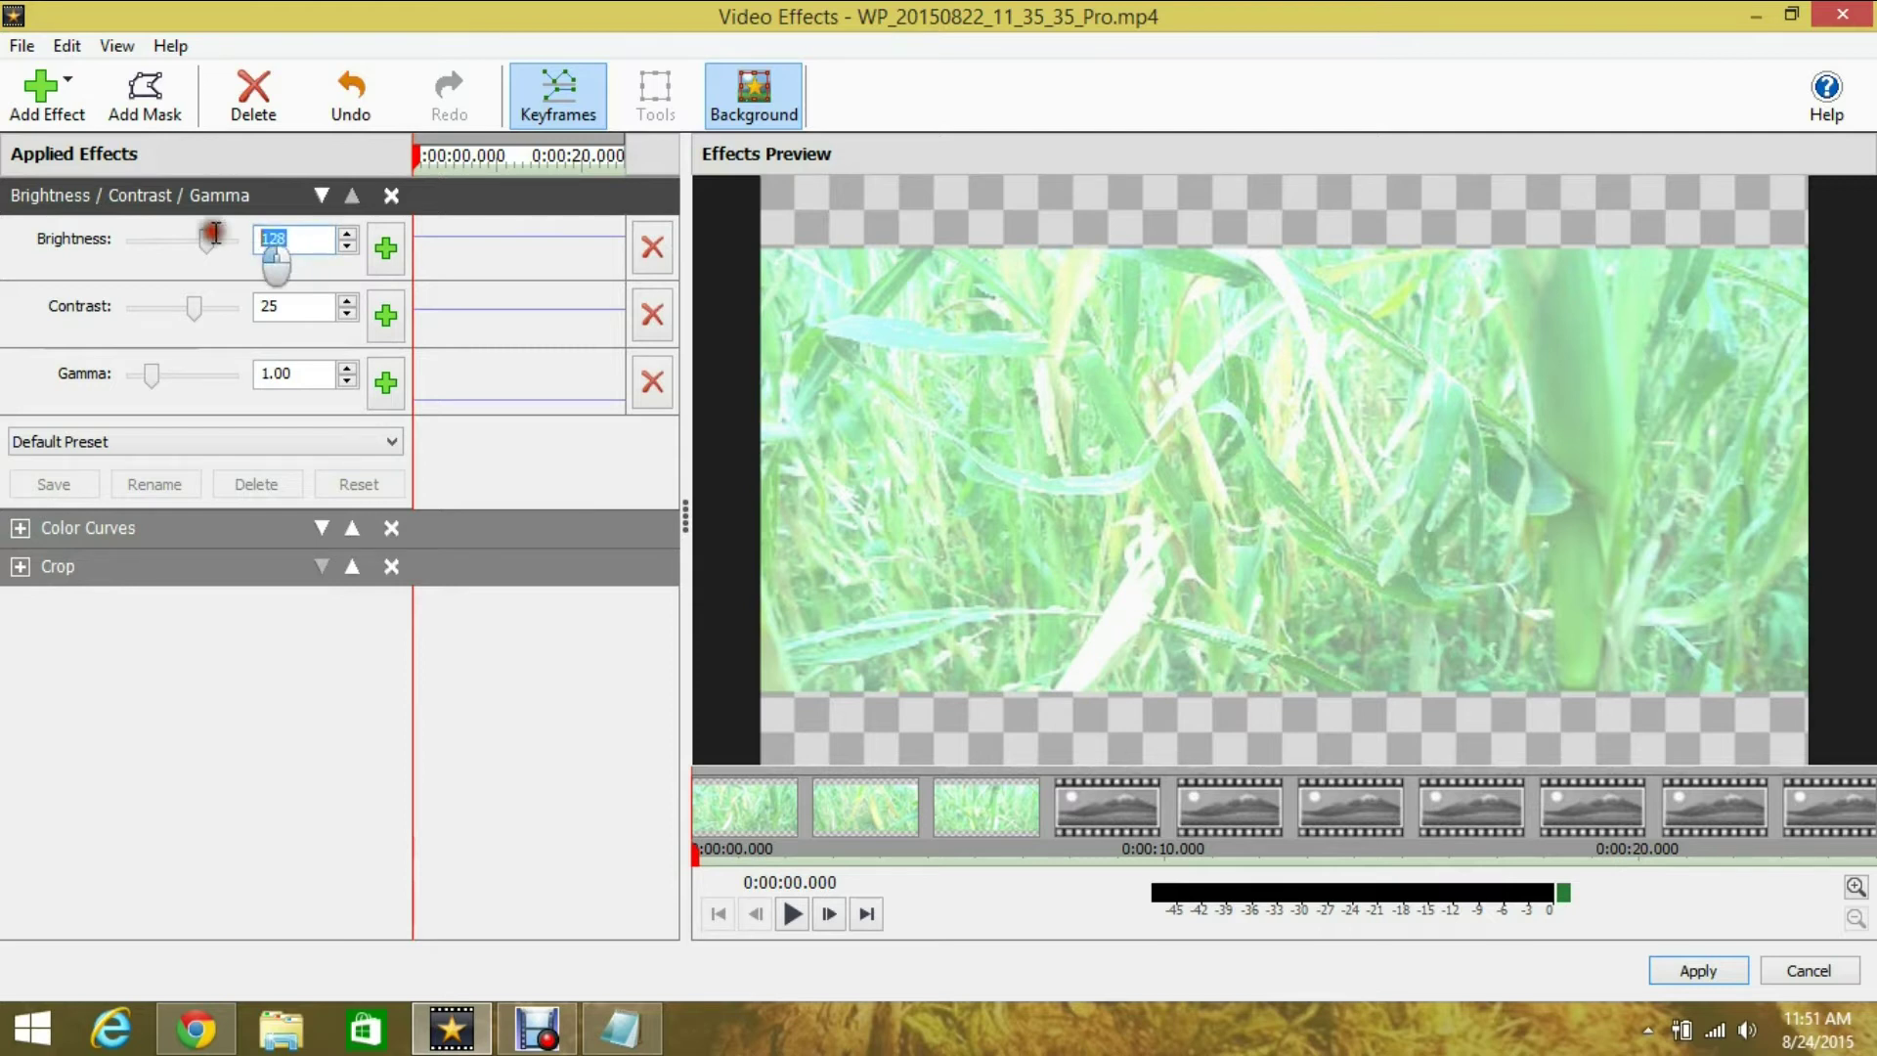
{"action": "type", "text": "32"}
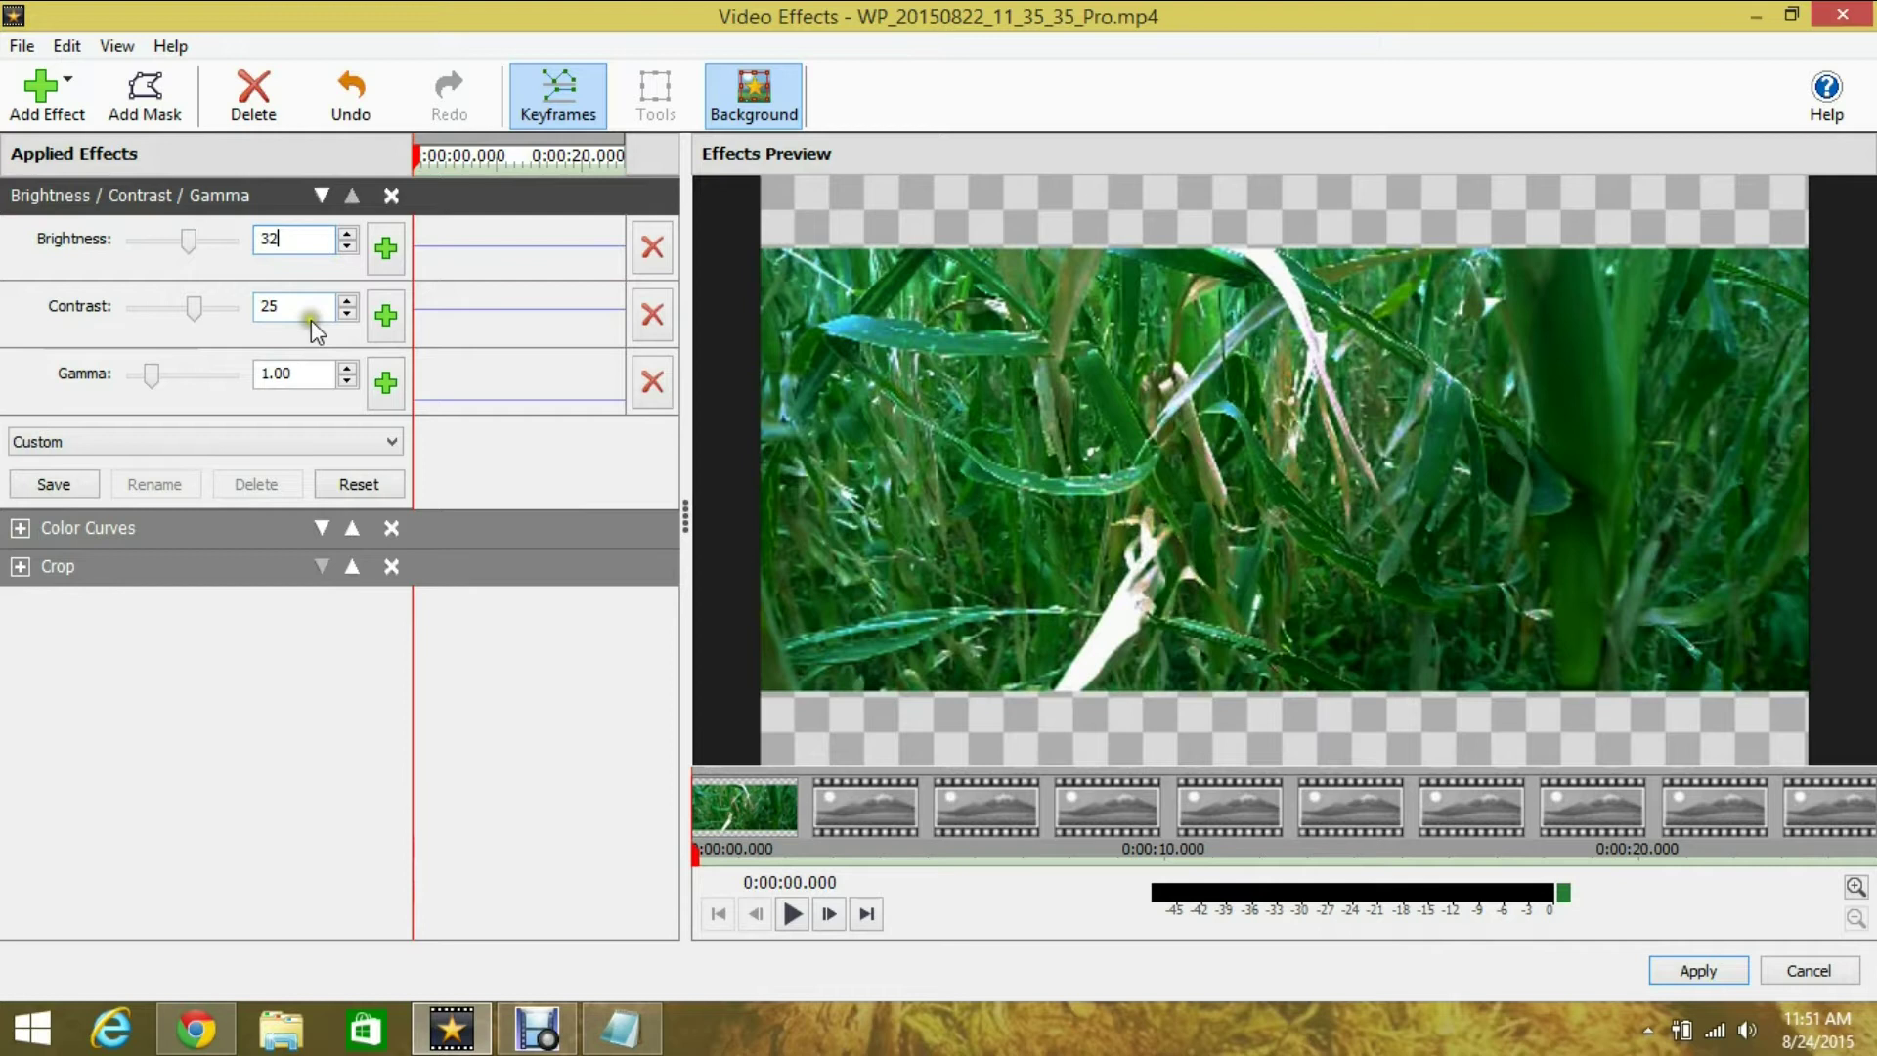
{"action": "left_click", "coordinate": [306, 310]}
{"action": "key", "text": "BackSpace"}
{"action": "type", "text": "3"}
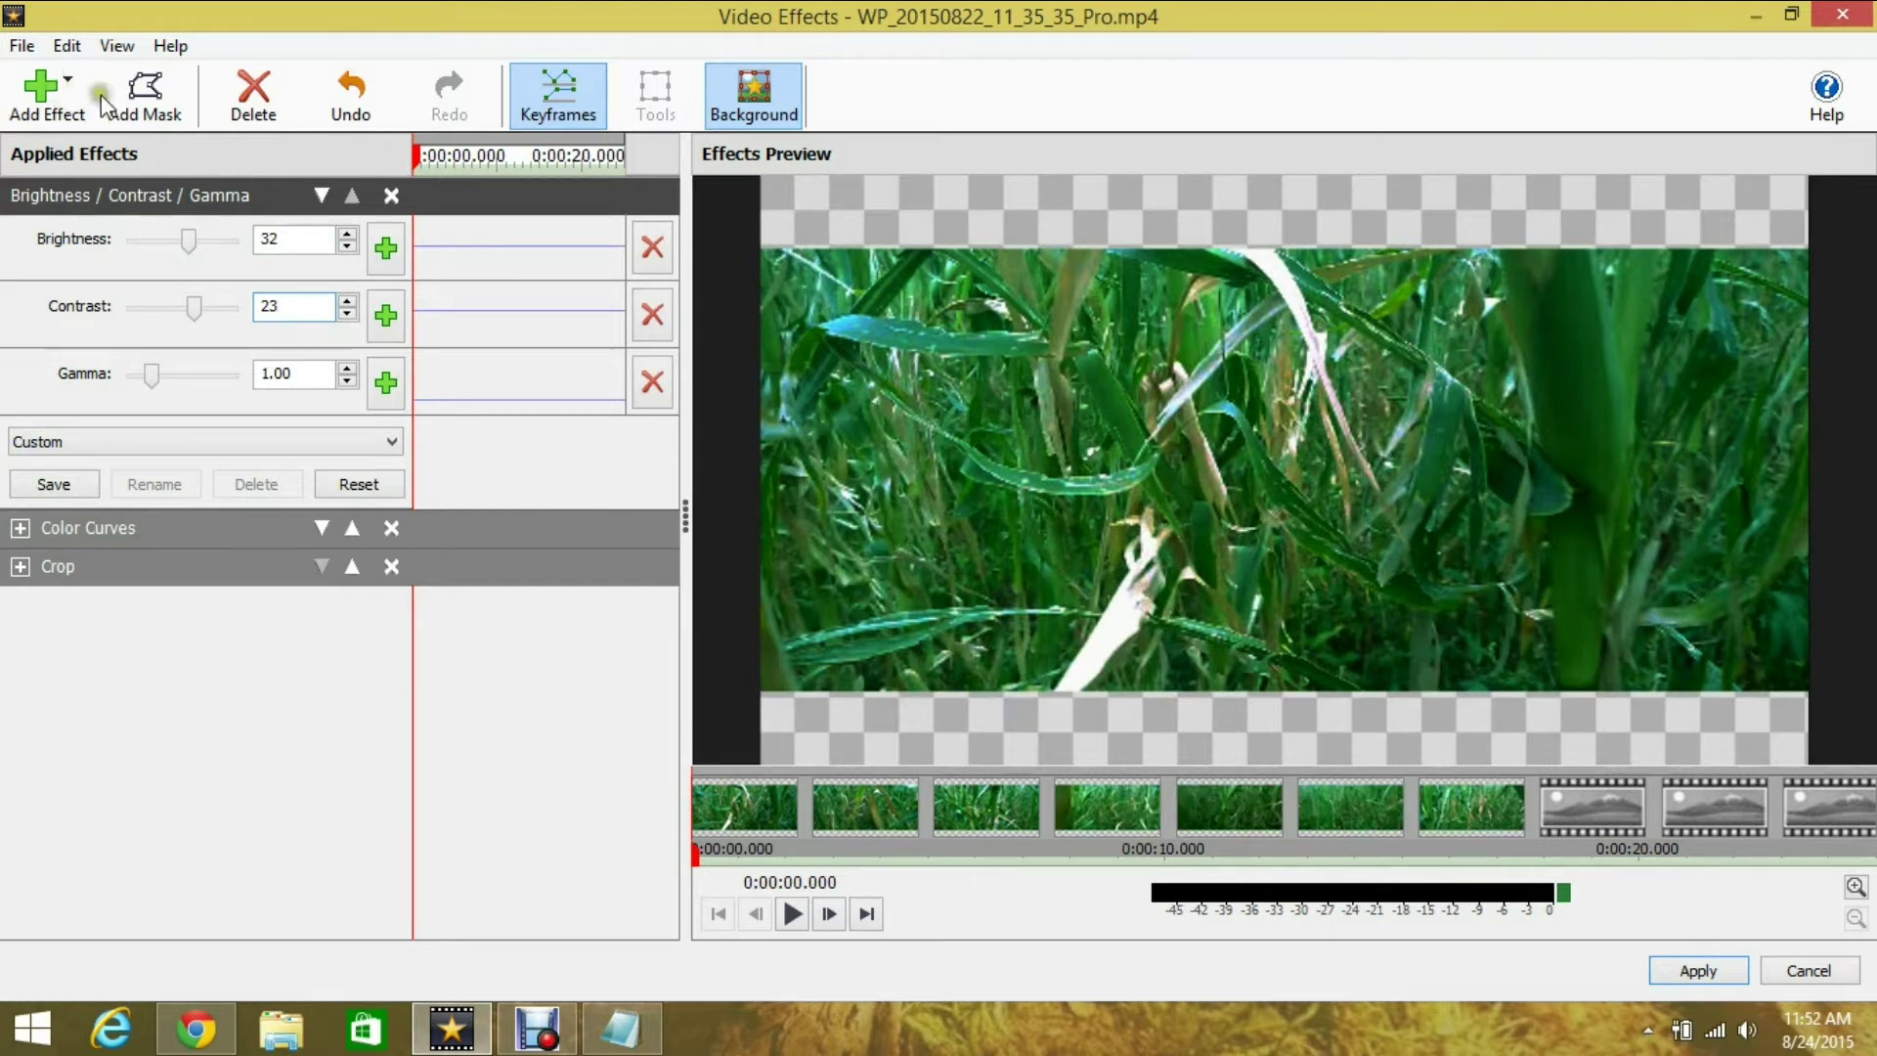
Add an Exposure effect set to -0.48 and apply all the effects to the clip
{"action": "left_click", "coordinate": [64, 116]}
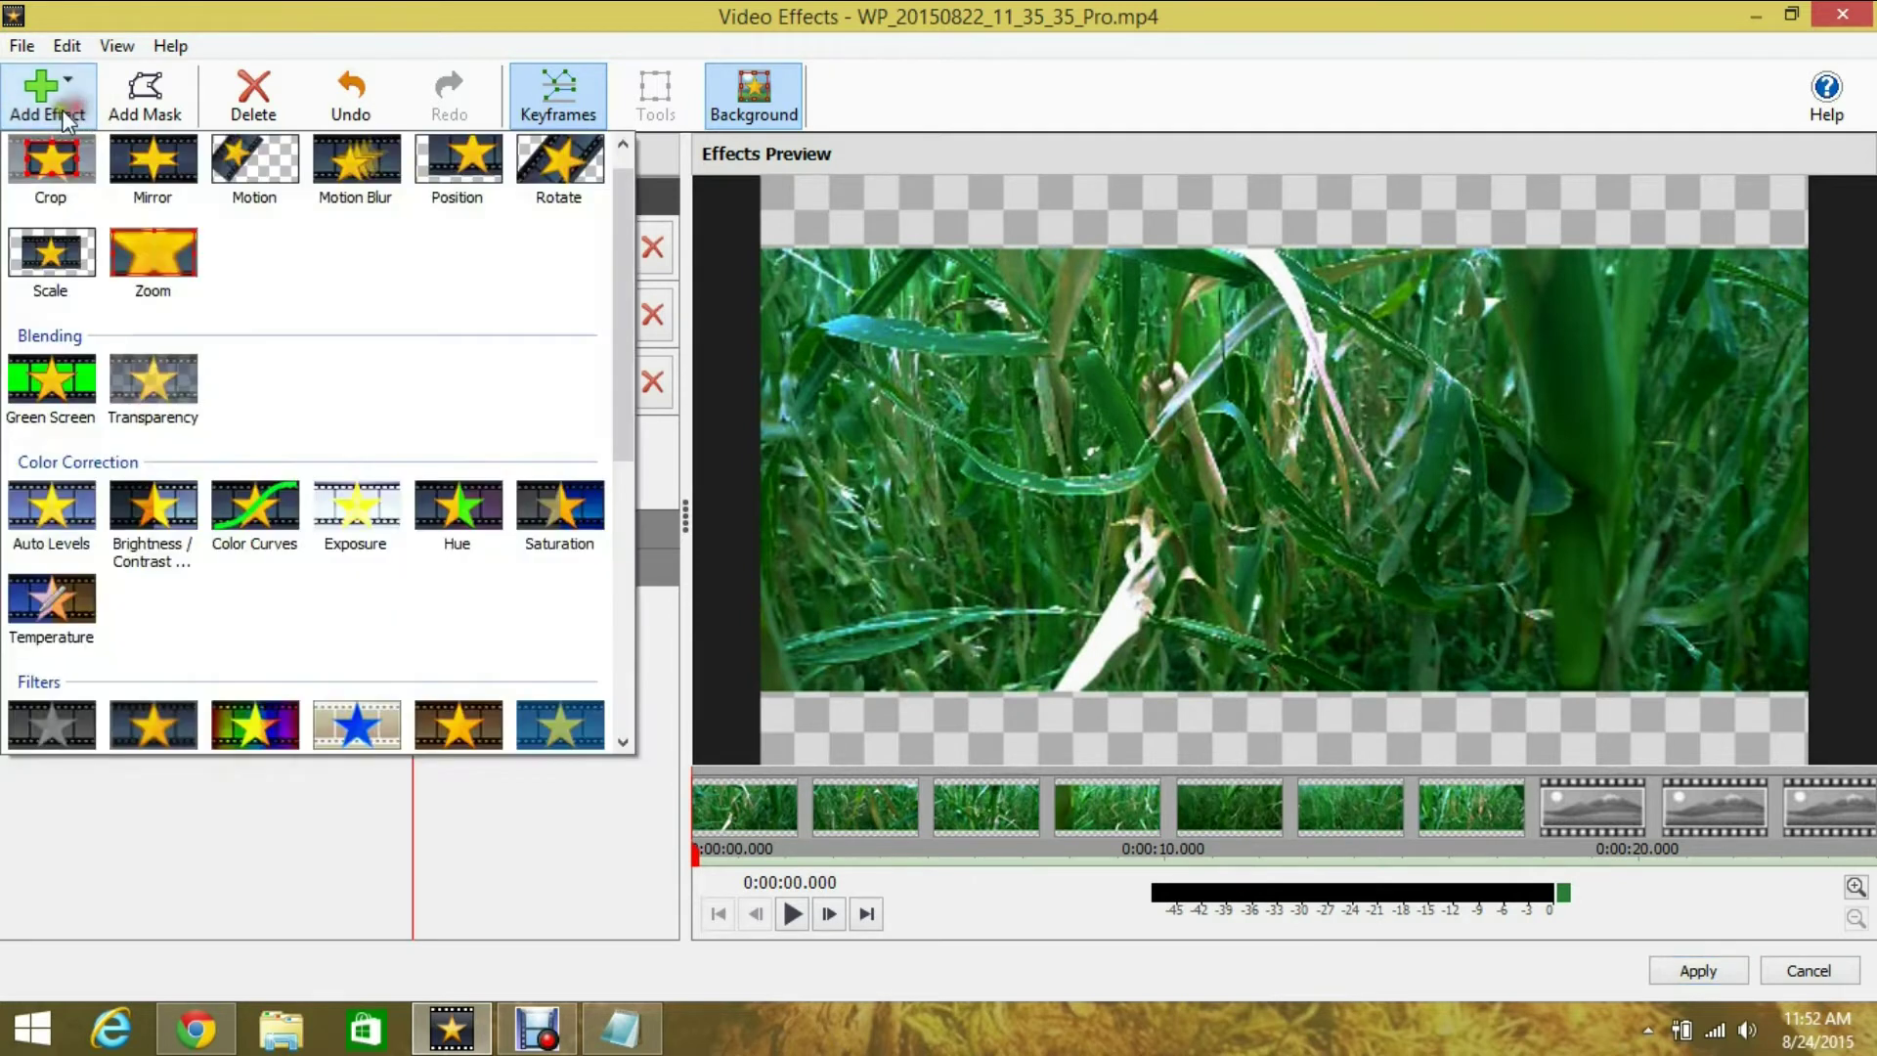
{"action": "left_click", "coordinate": [360, 520]}
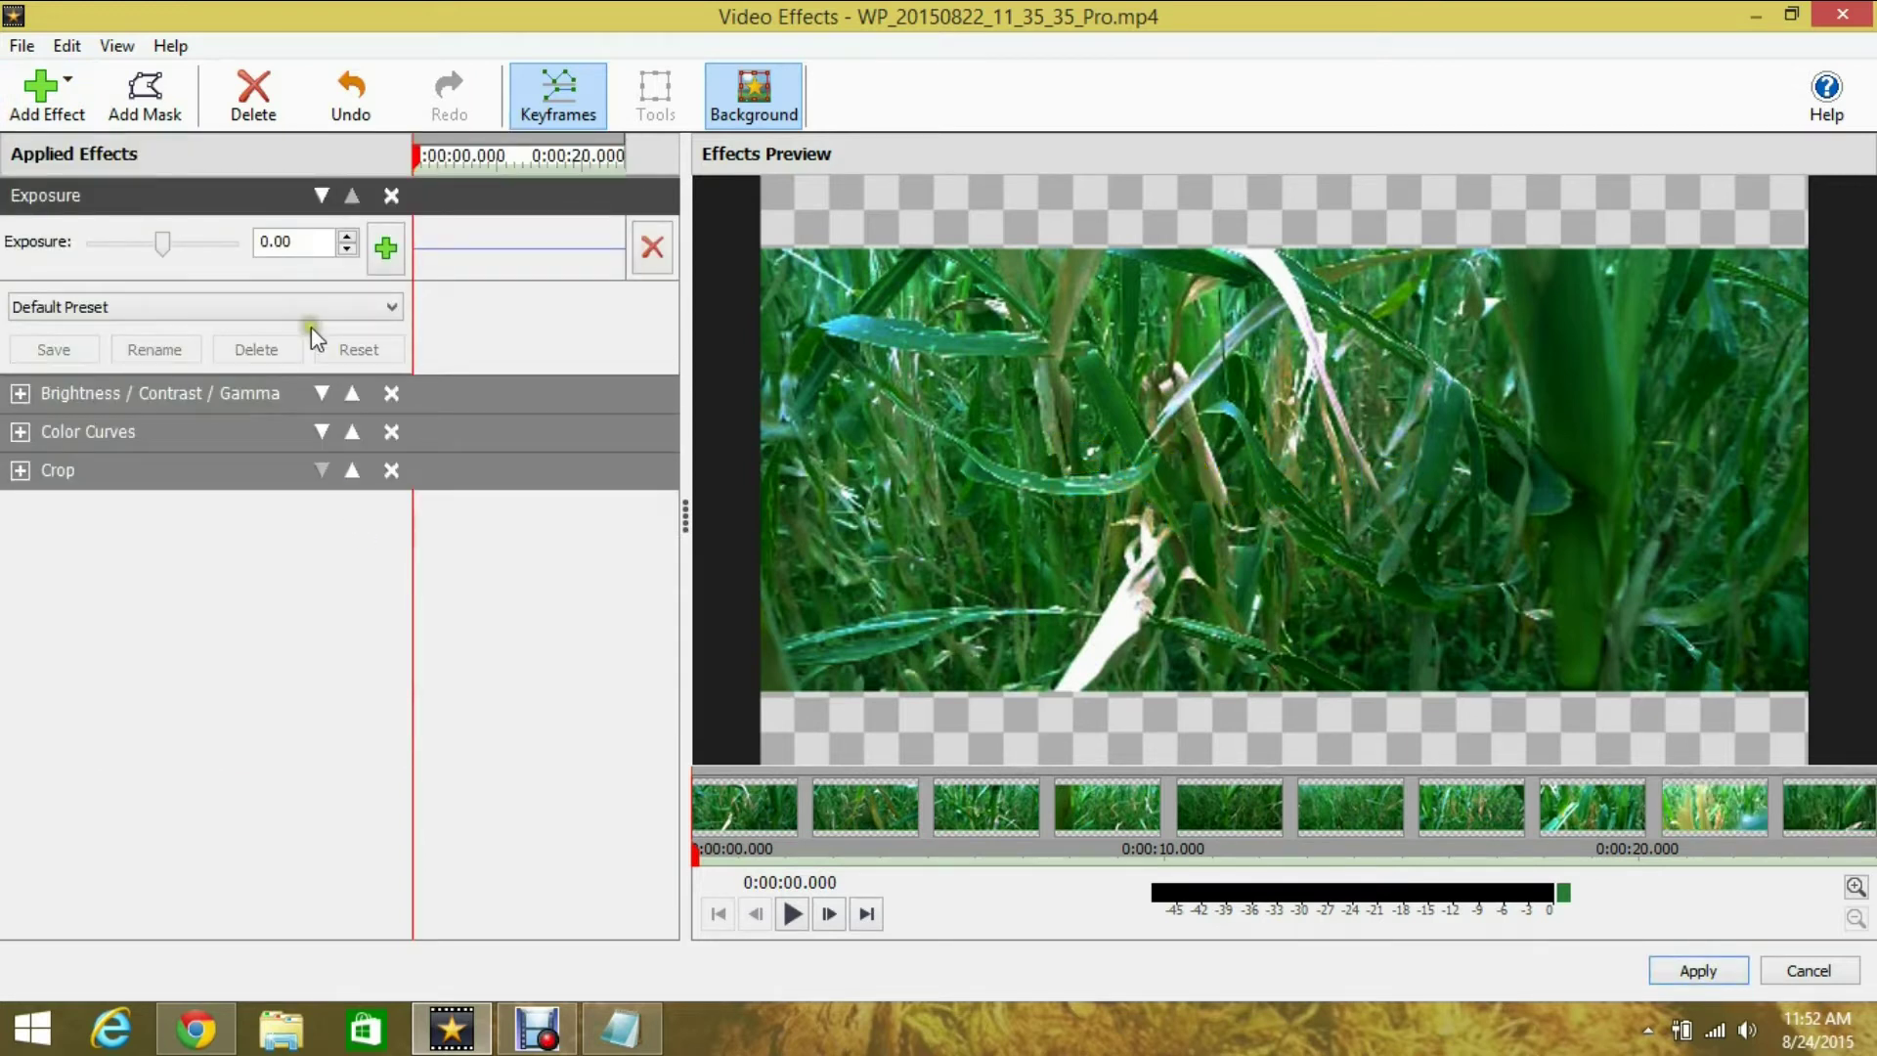
{"action": "left_click", "coordinate": [273, 241]}
{"action": "type", "text": "-"}
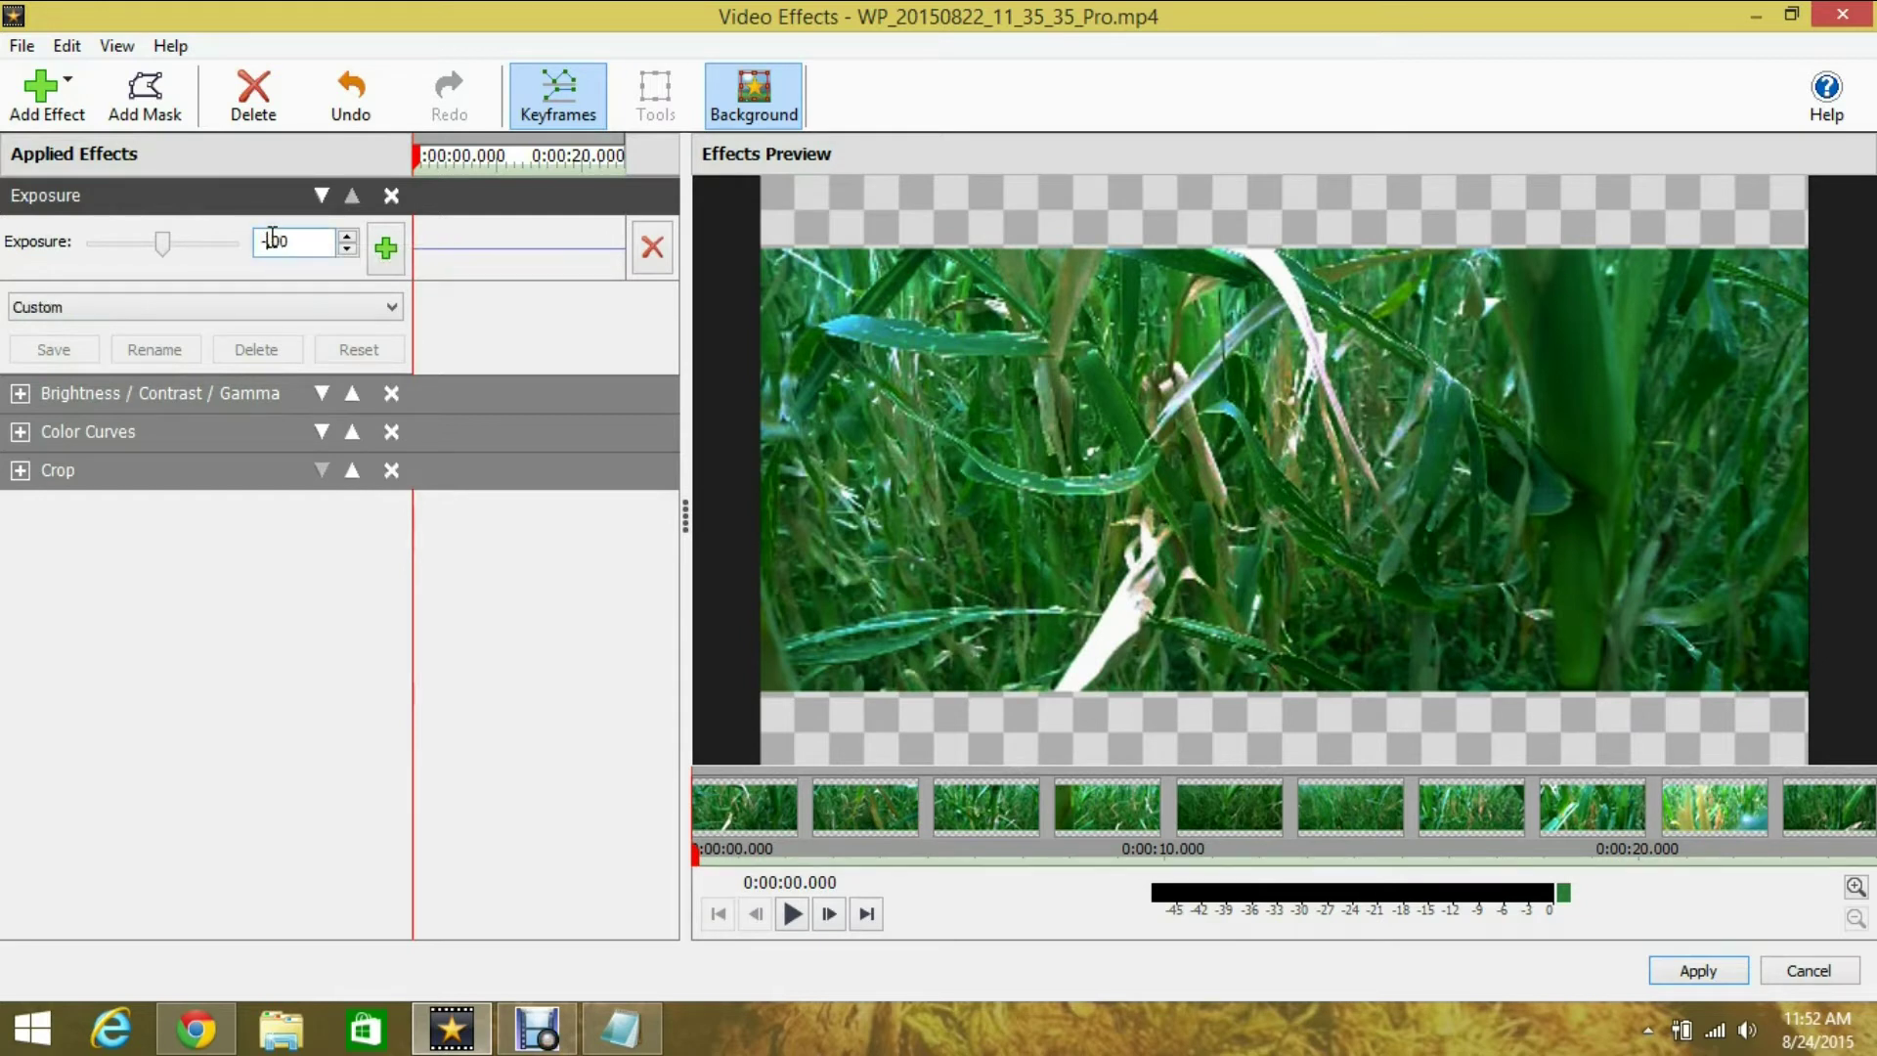
{"action": "type", "text": "0.48"}
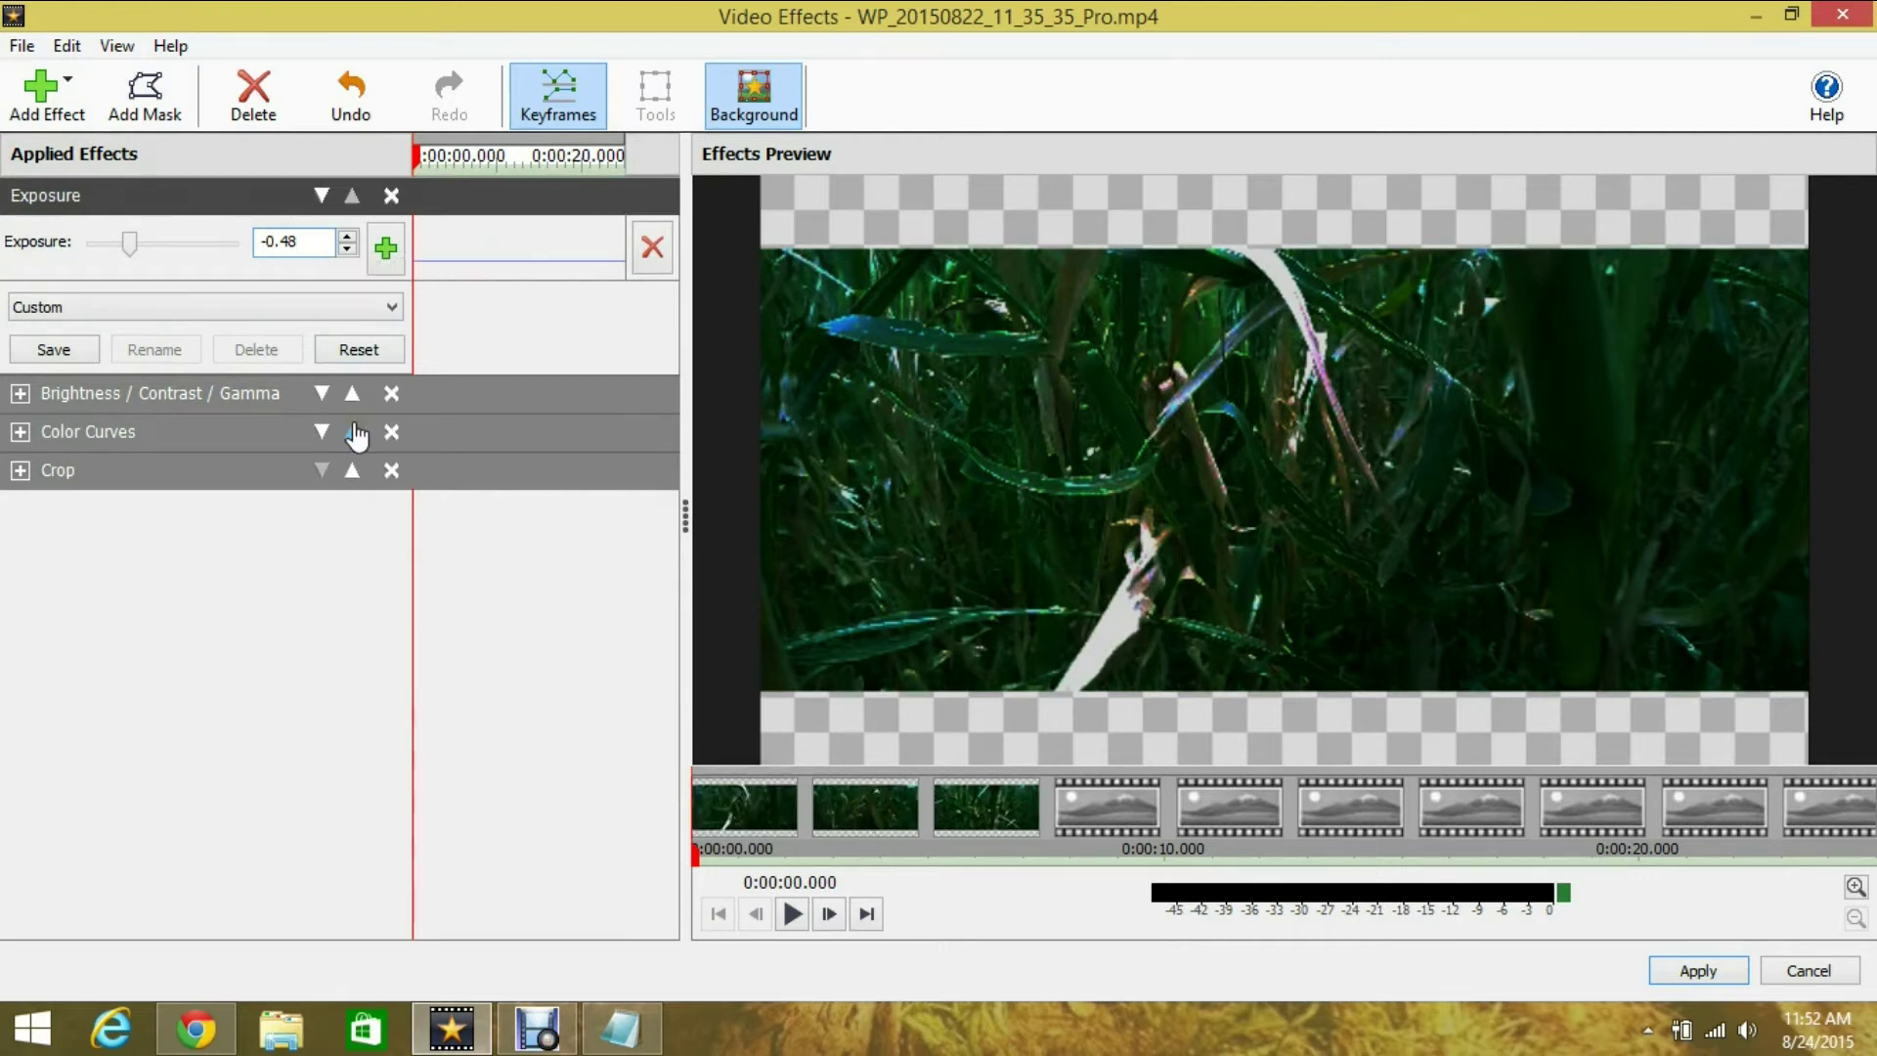
{"action": "left_click", "coordinate": [43, 93]}
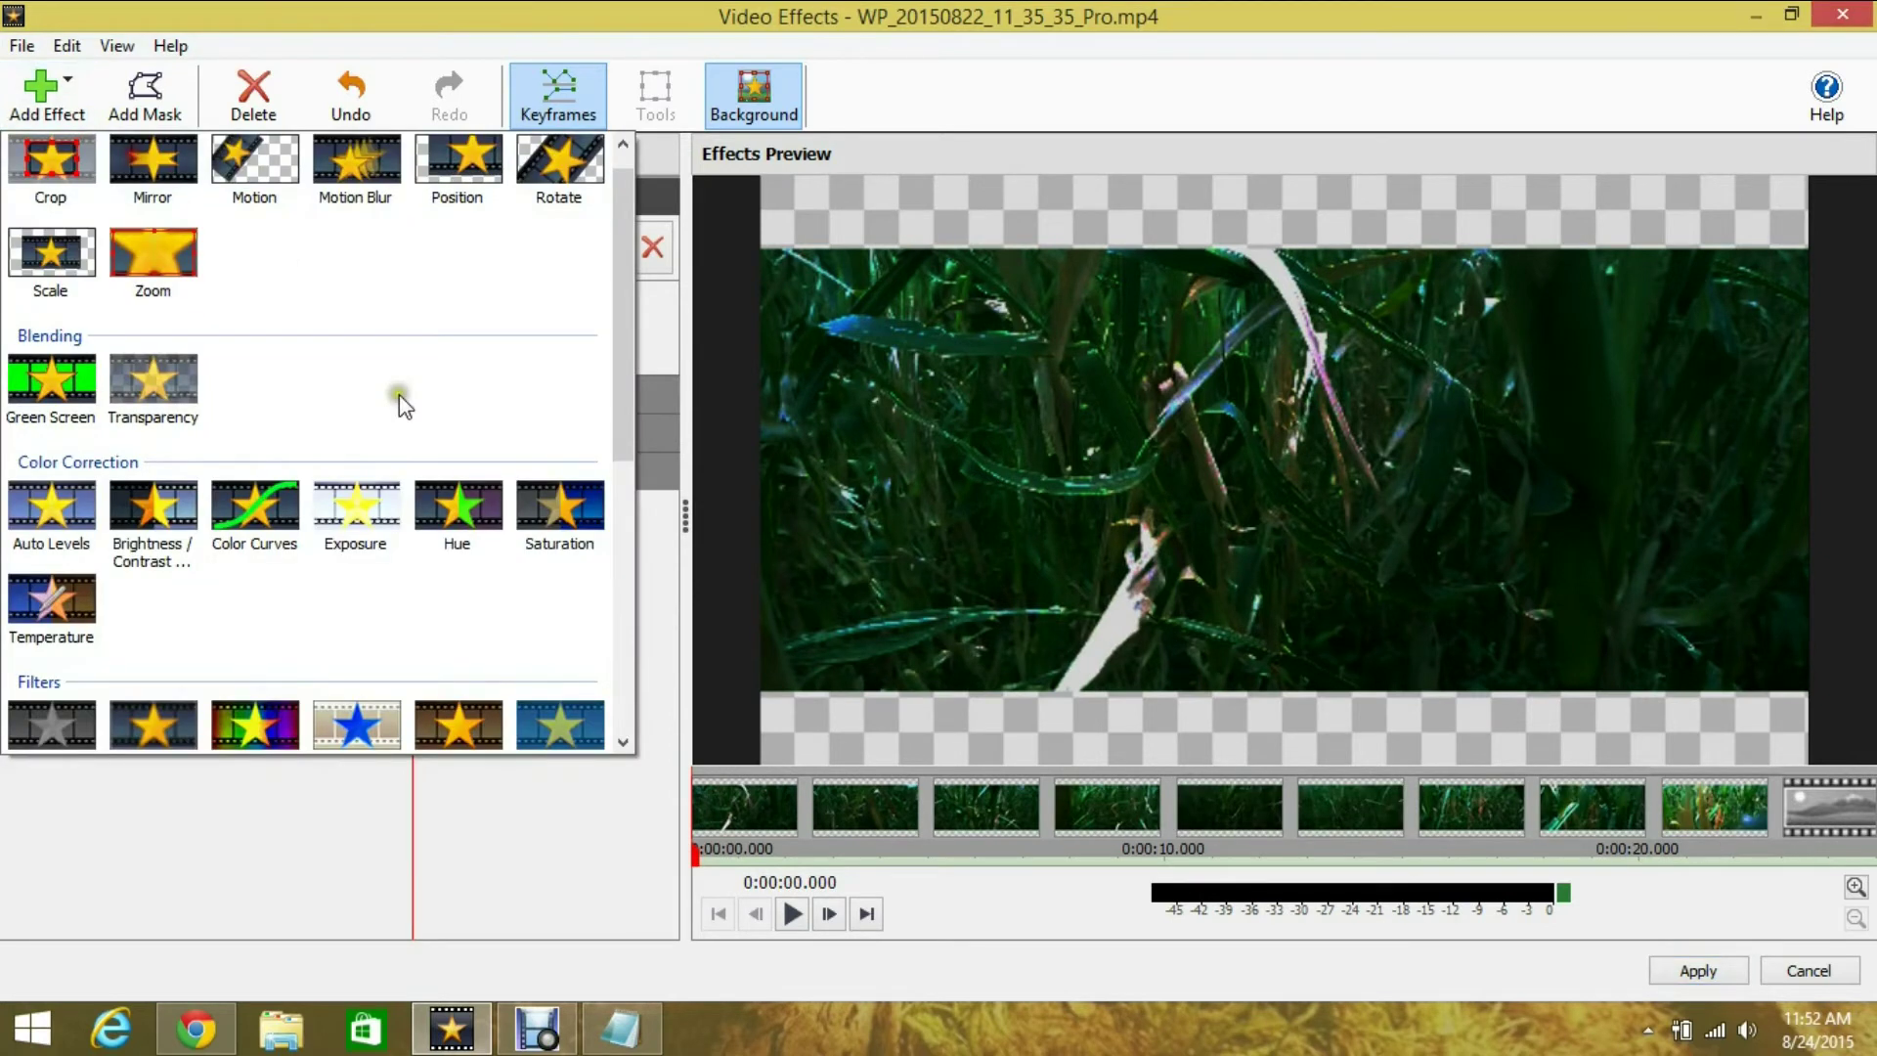
{"action": "left_click", "coordinate": [1694, 973]}
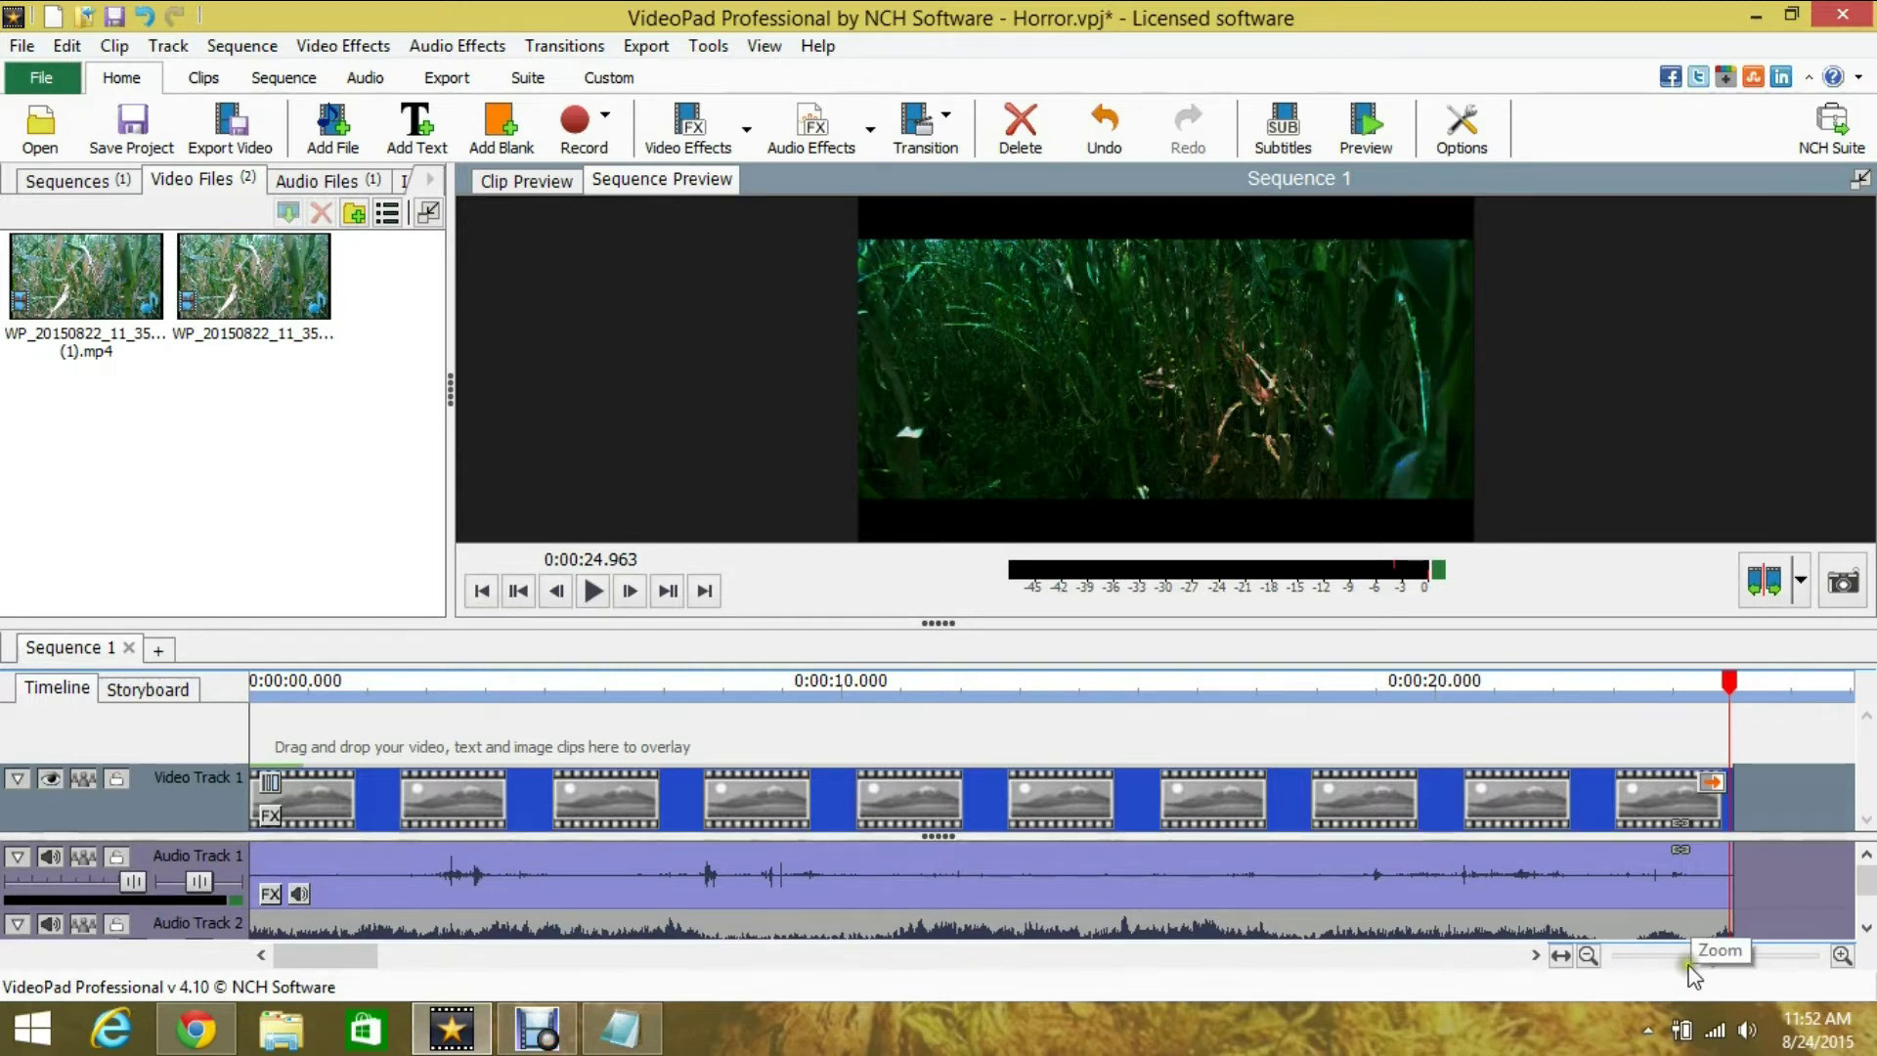
In Notepad, write "I did it in a fast way but you should look the numbers" and, on a second line, "more carefully :D now"
{"action": "left_click", "coordinate": [630, 1039]}
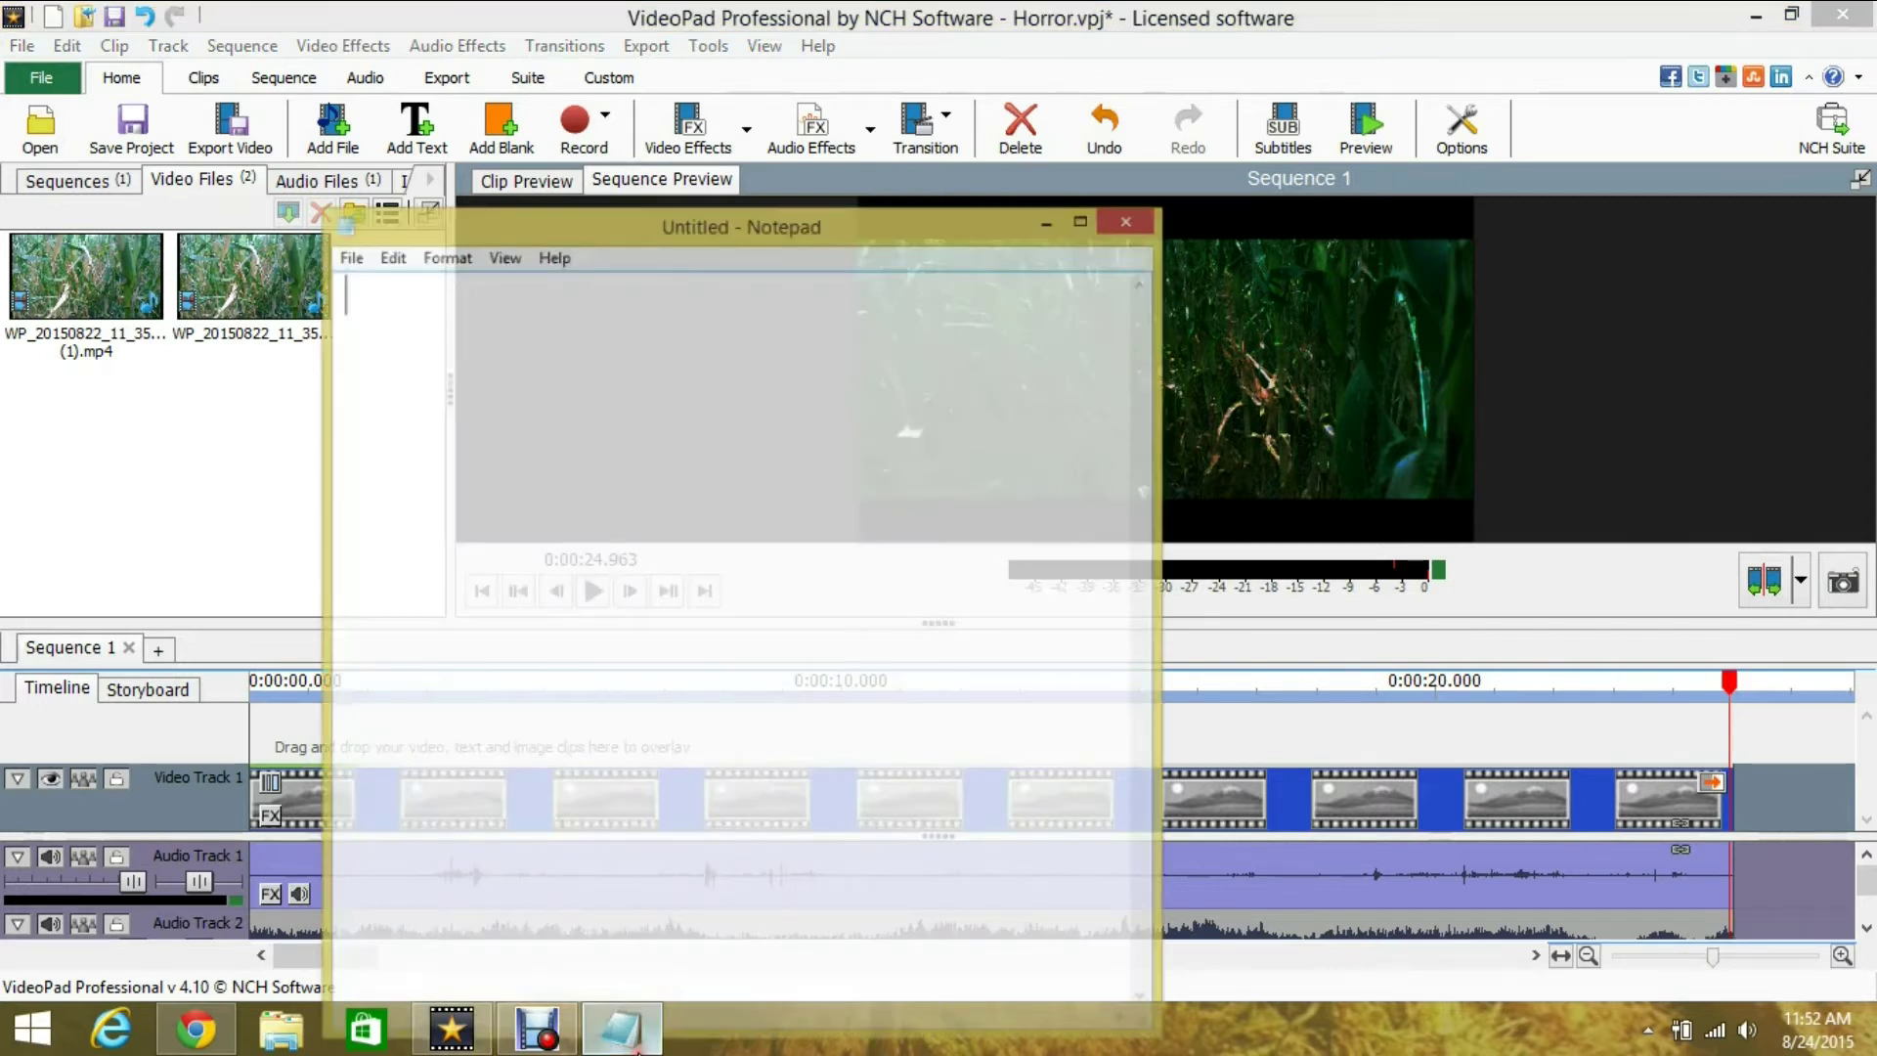
{"action": "type", "text": "I did it in a fast way but y"}
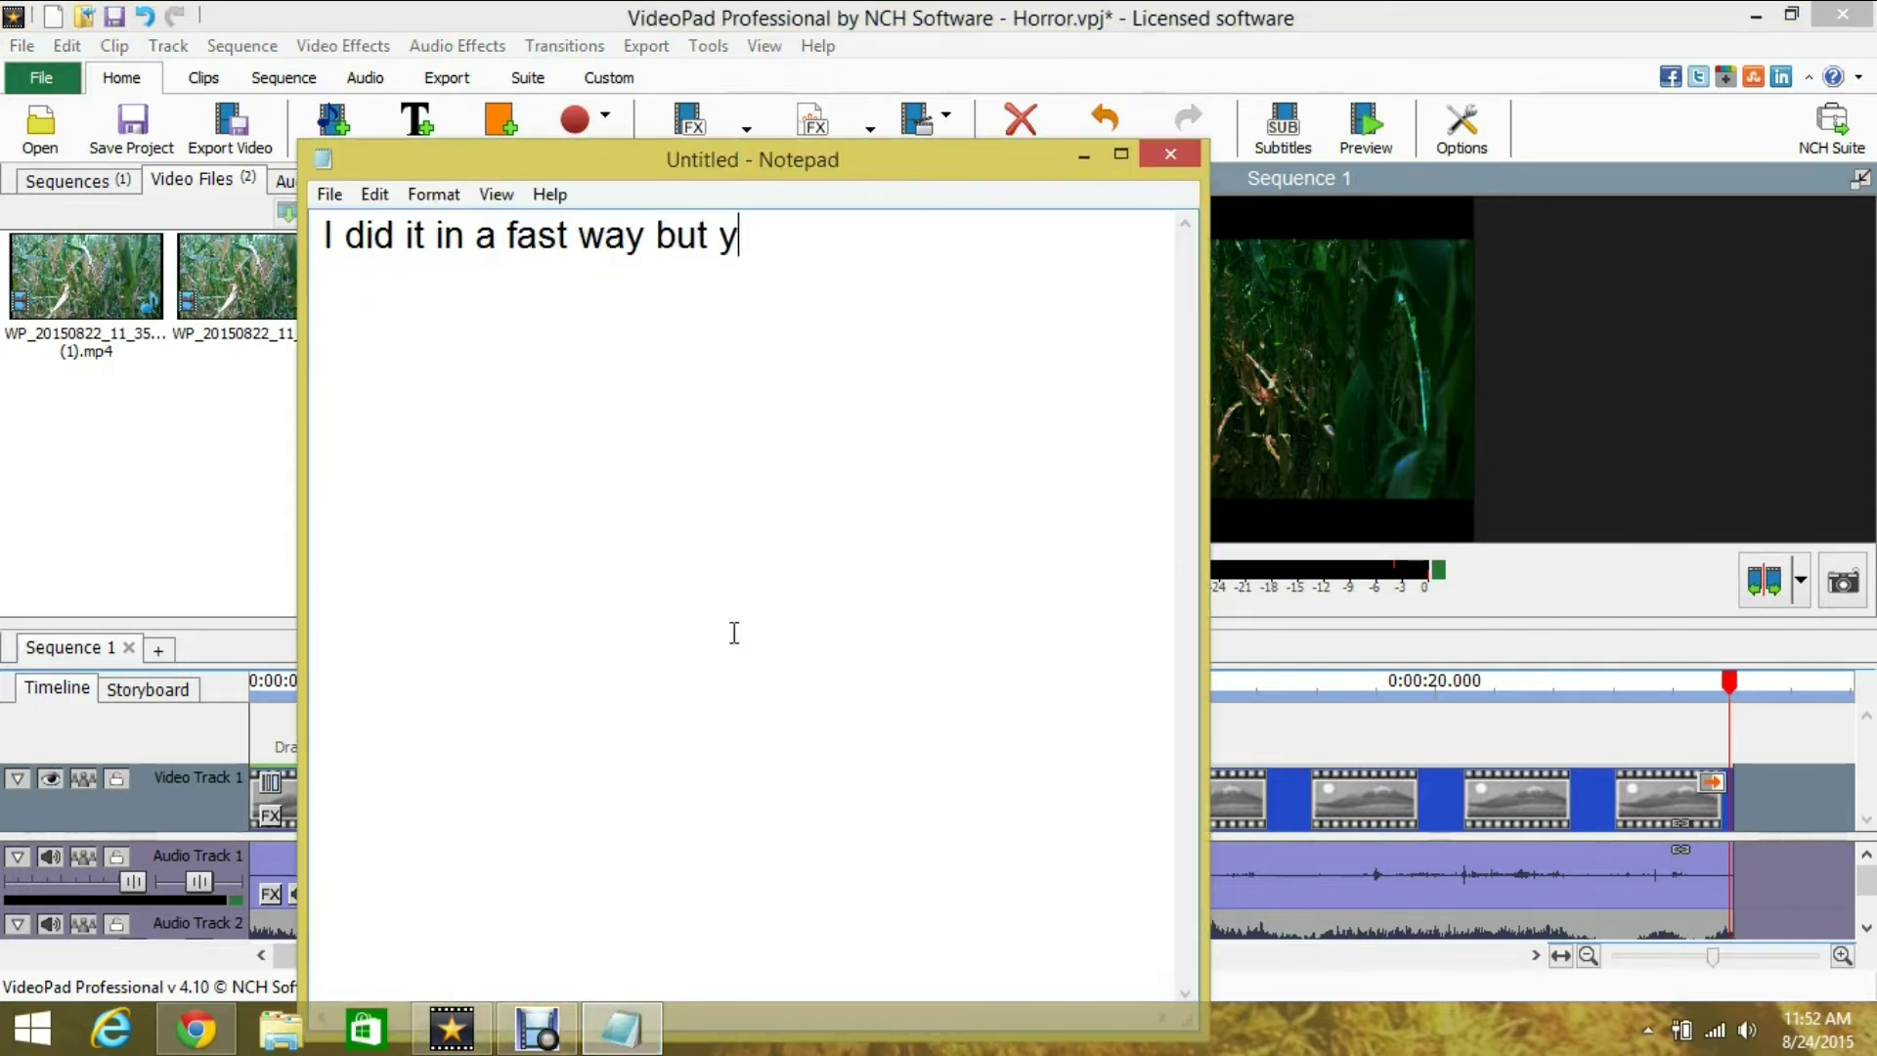
{"action": "type", "text": "ou should"}
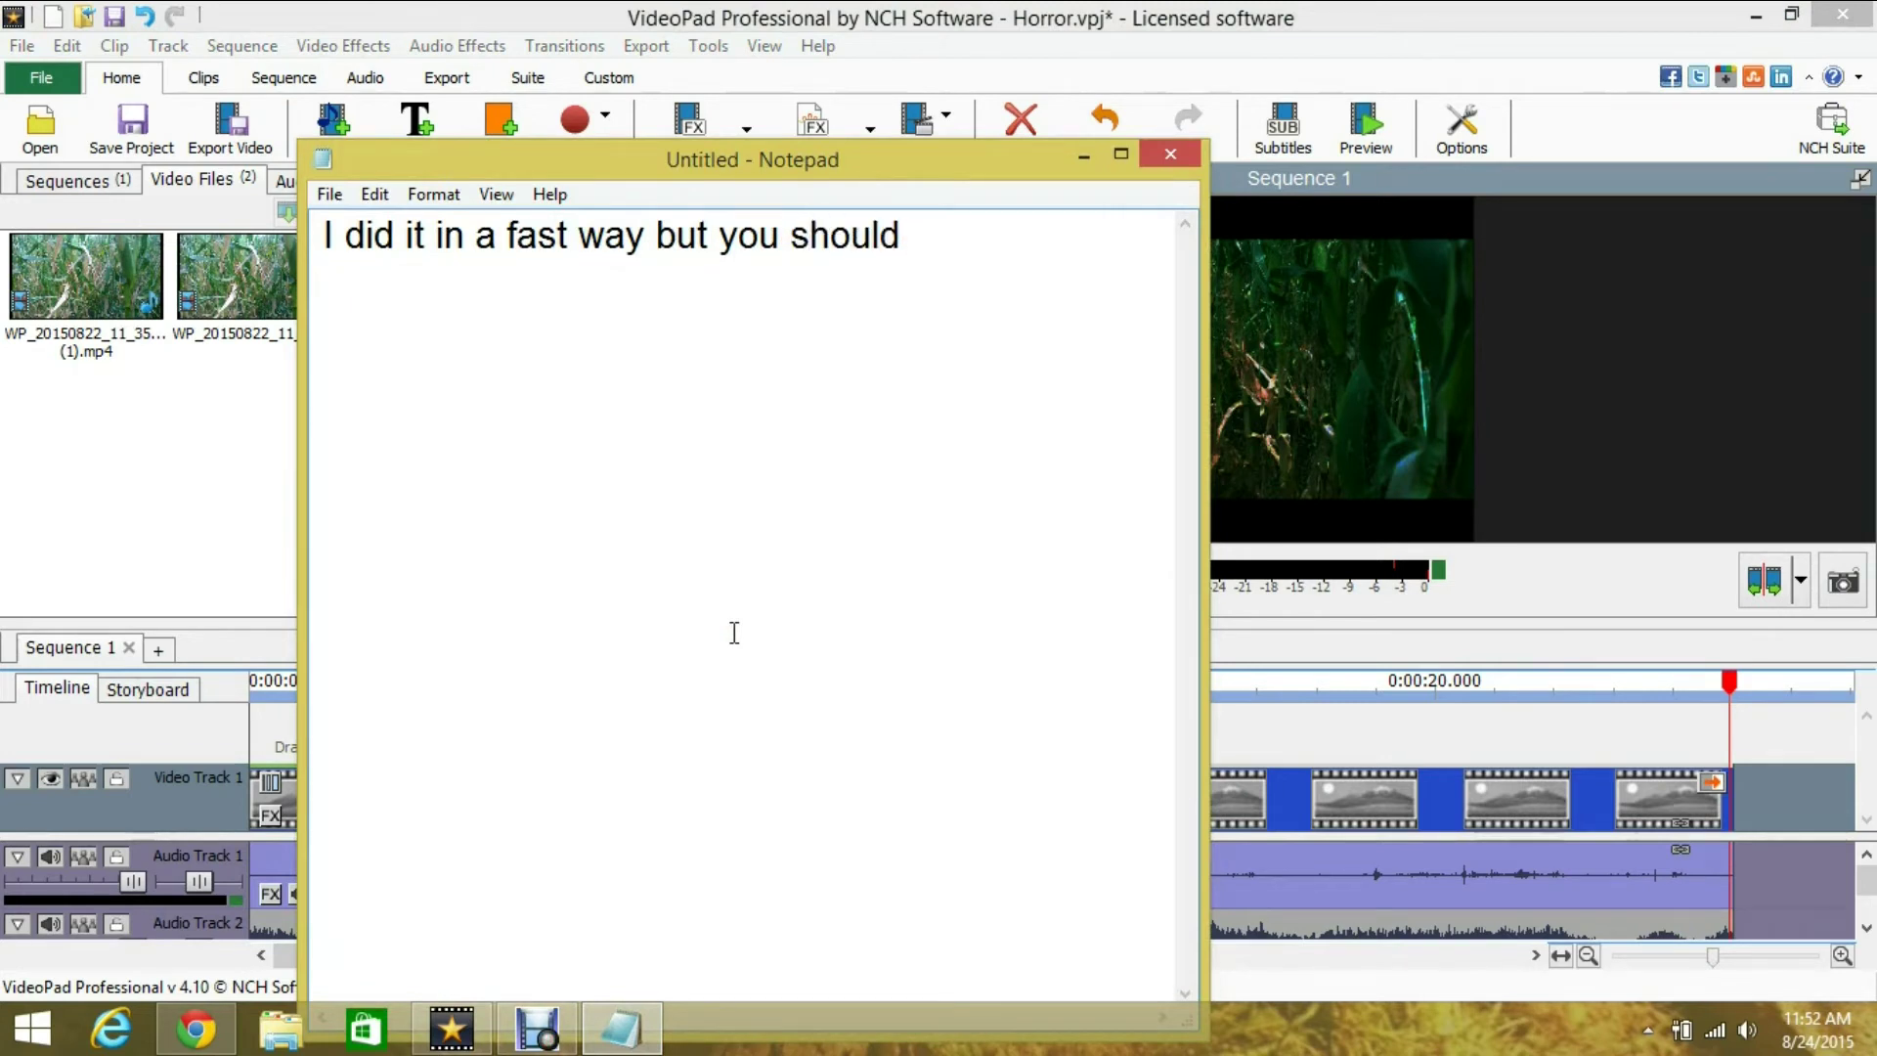
{"action": "type", "text": " look the numbers"}
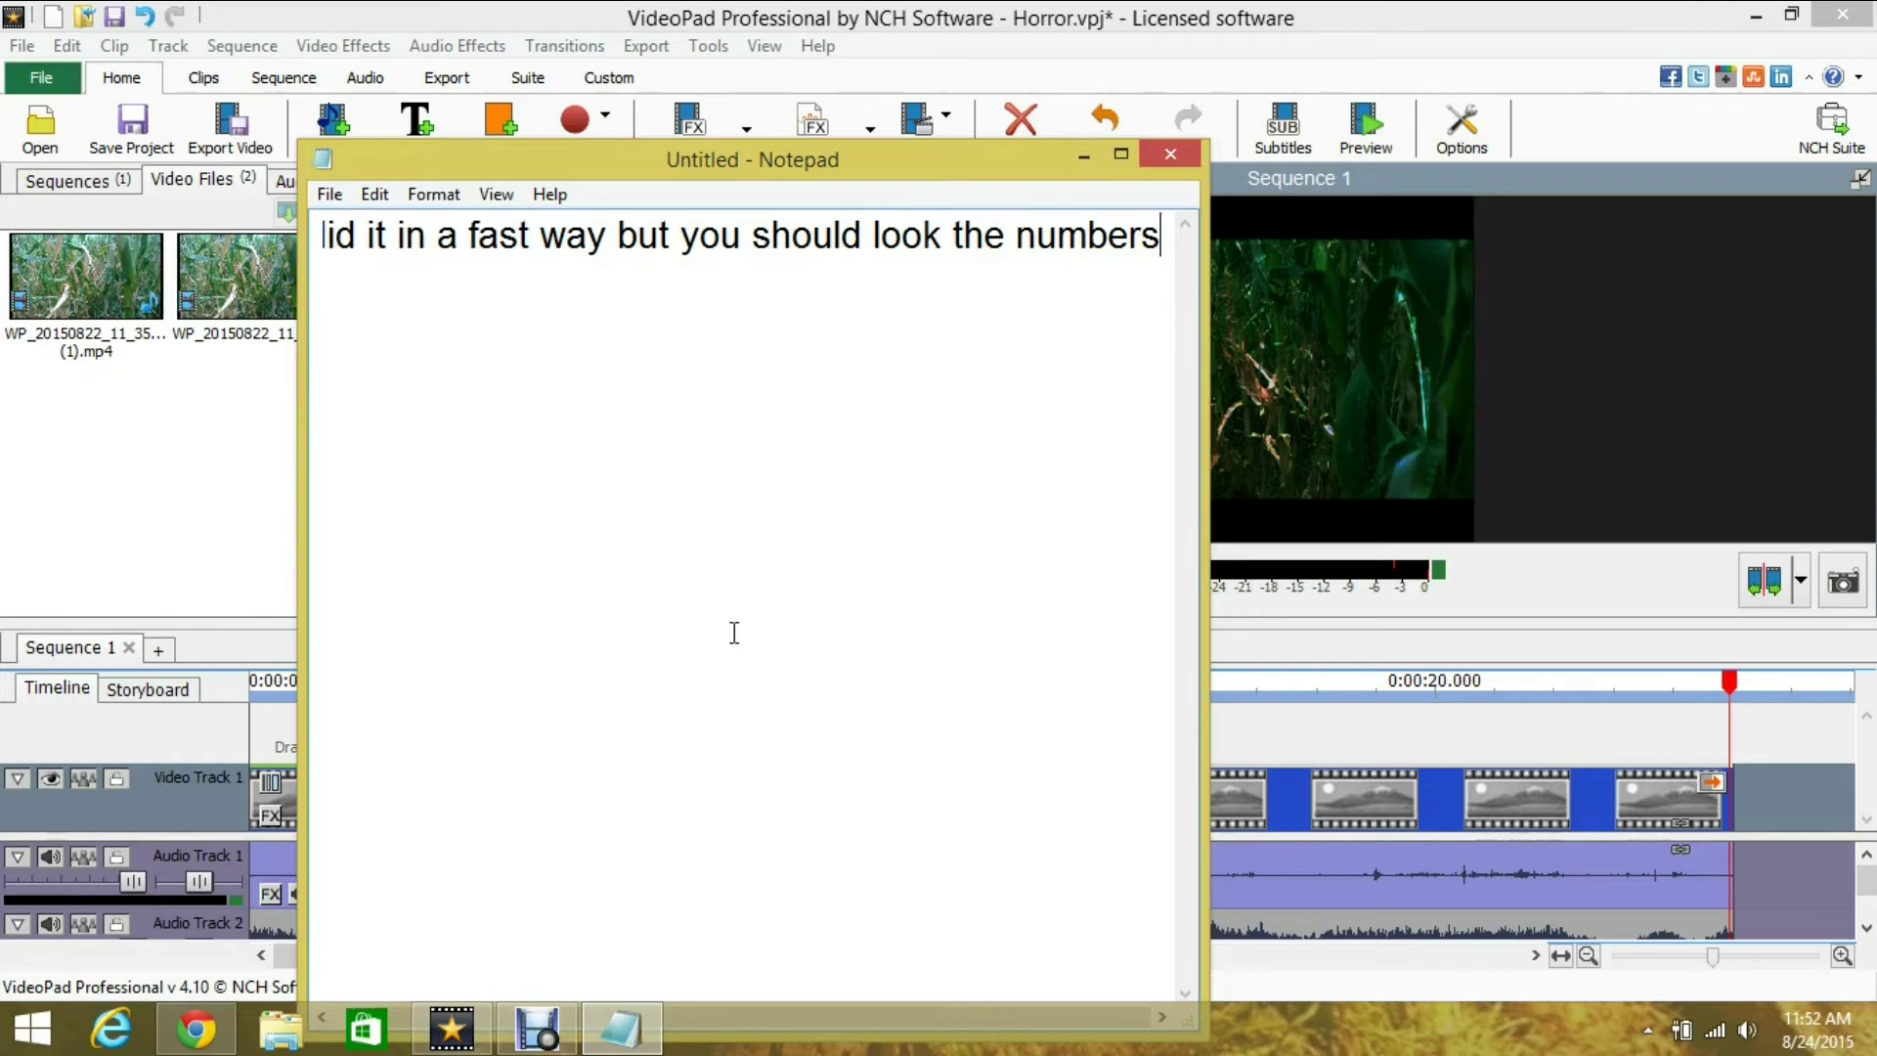
{"action": "key", "text": "Return"}
{"action": "type", "text": "more carefu"}
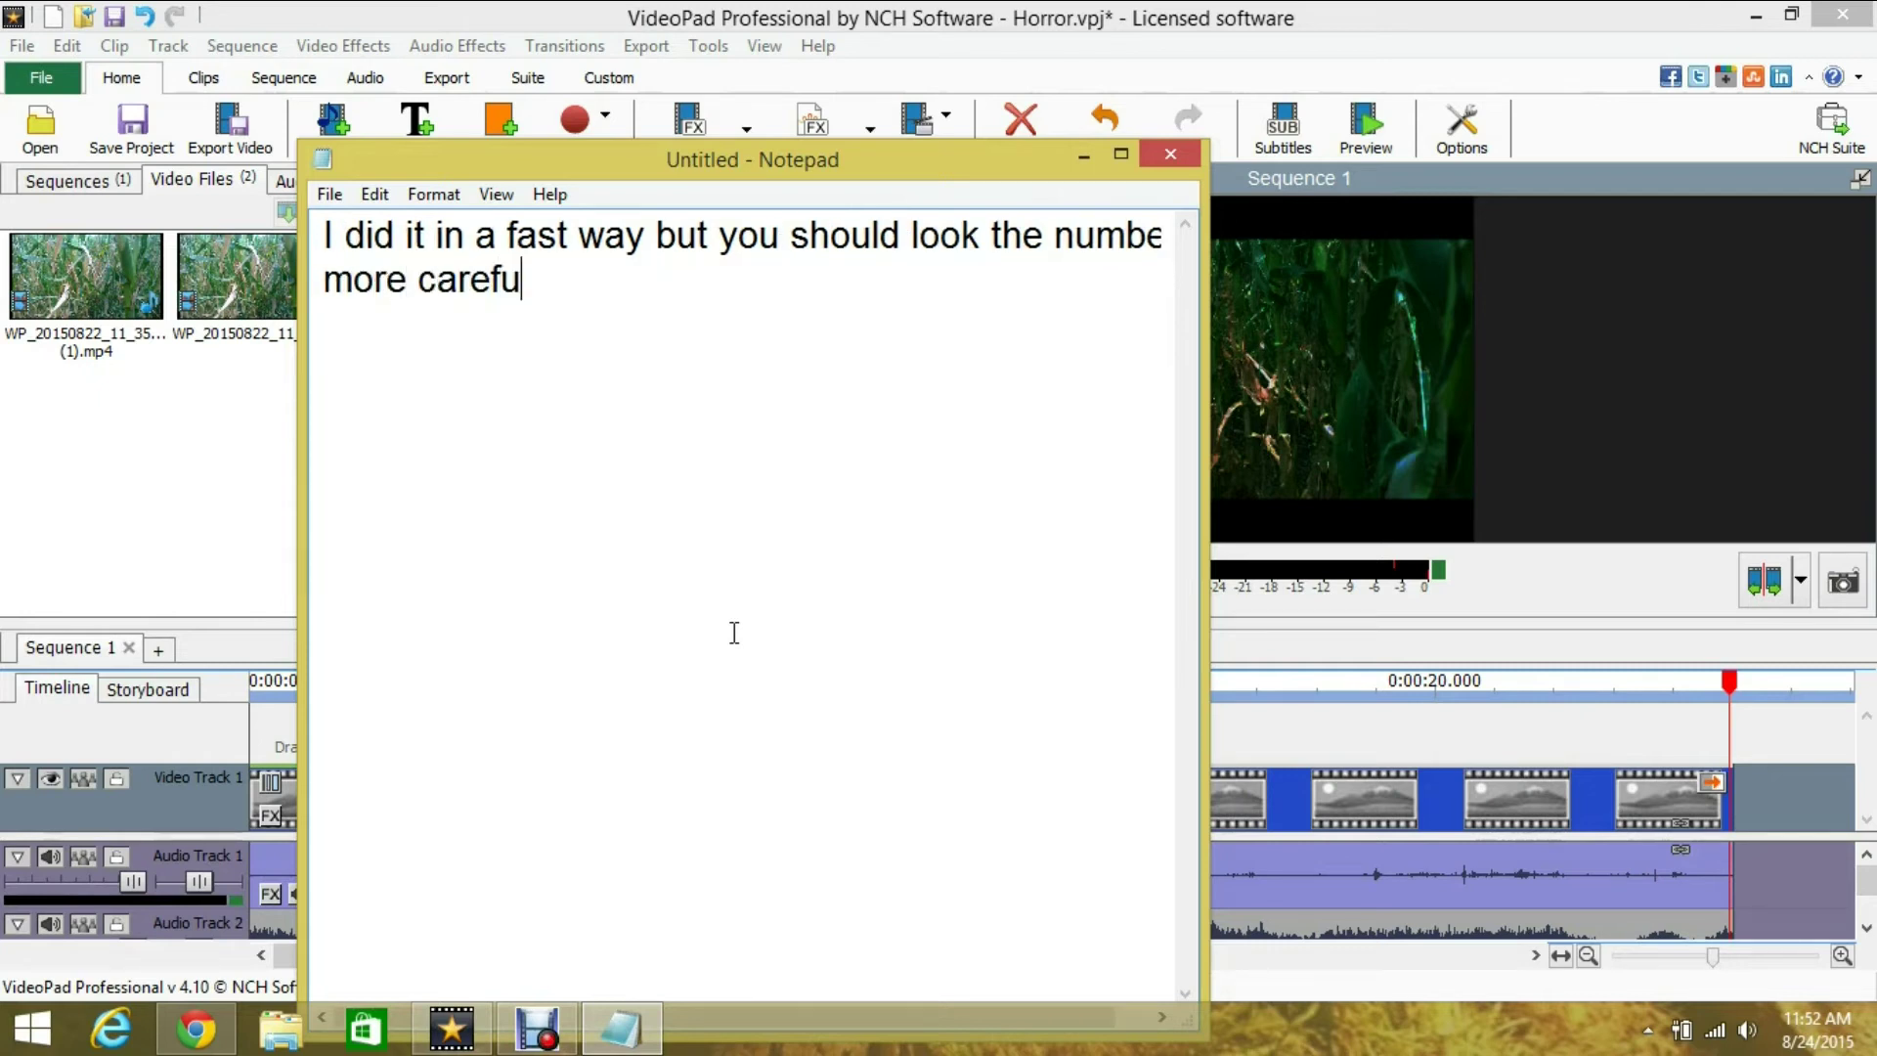
{"action": "type", "text": "lly :D now "}
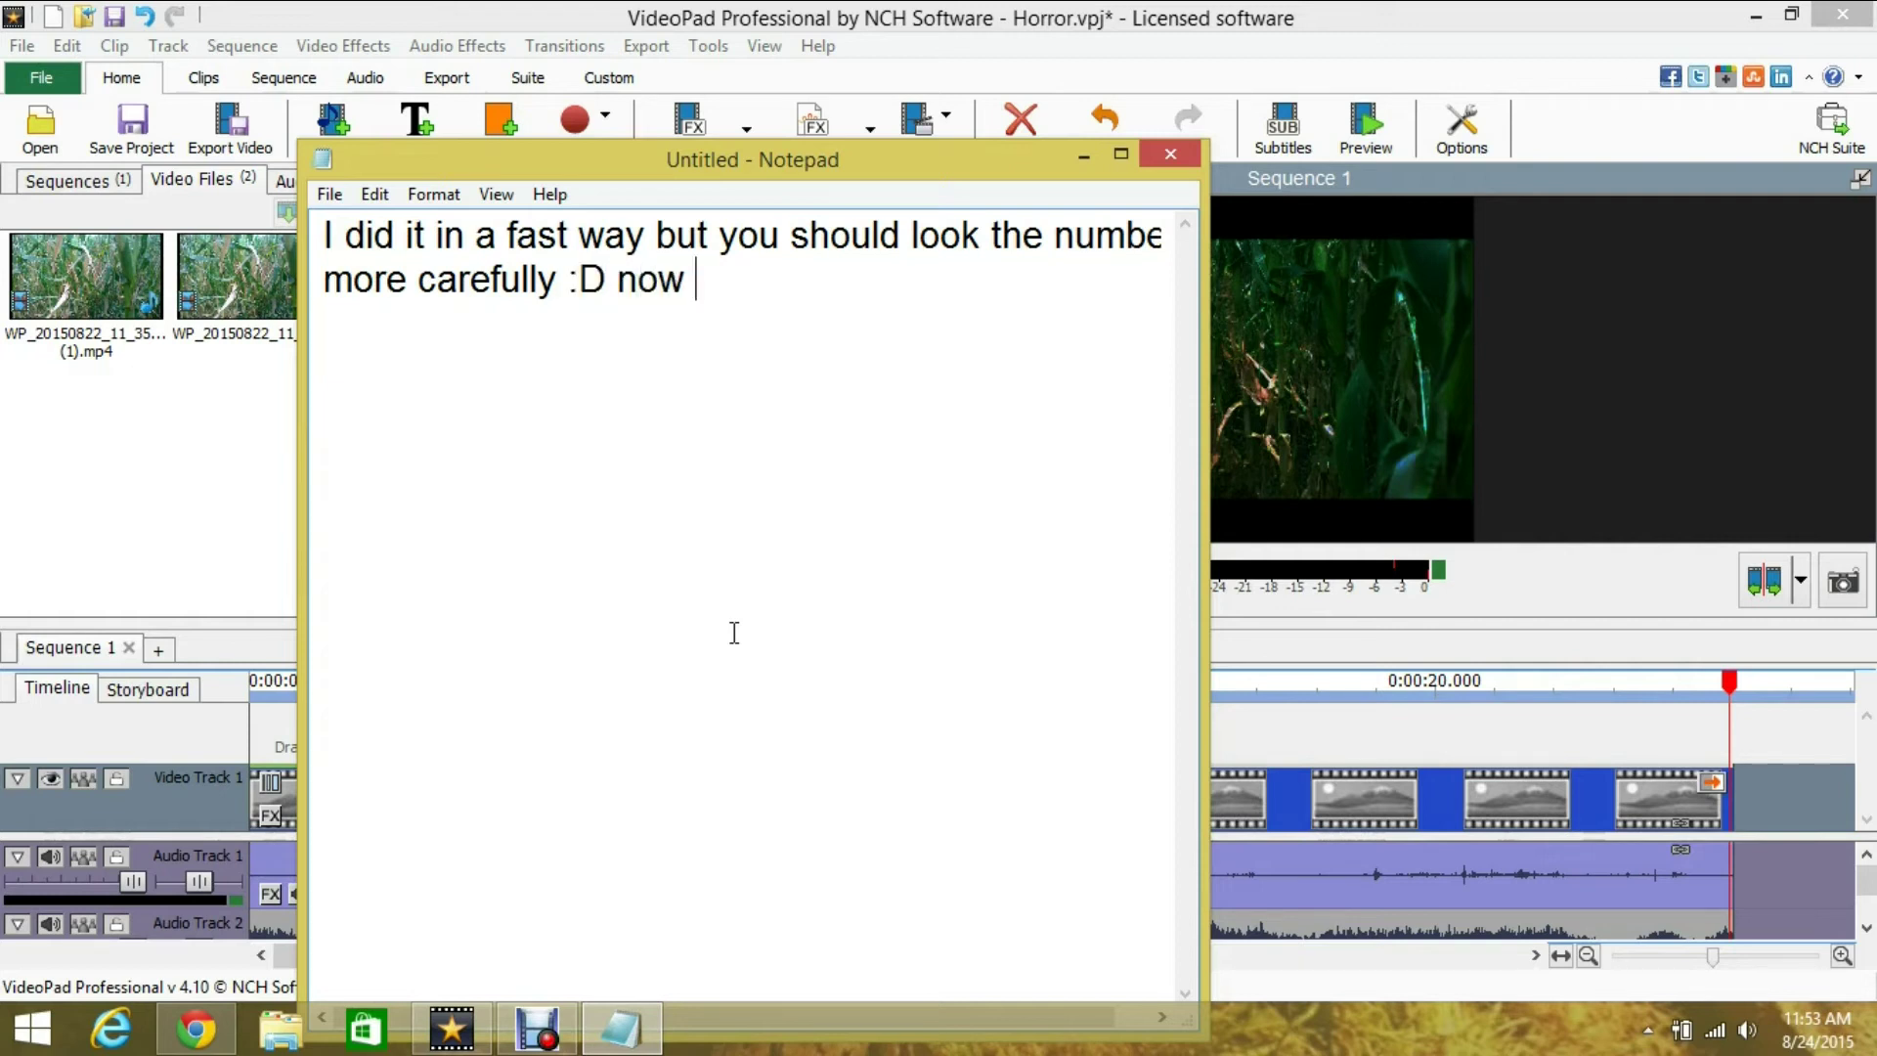
Continue the note with "I add a dramatic music" and a third line "and lets see it :D", and minimize Notepad
{"action": "type", "text": "I add "}
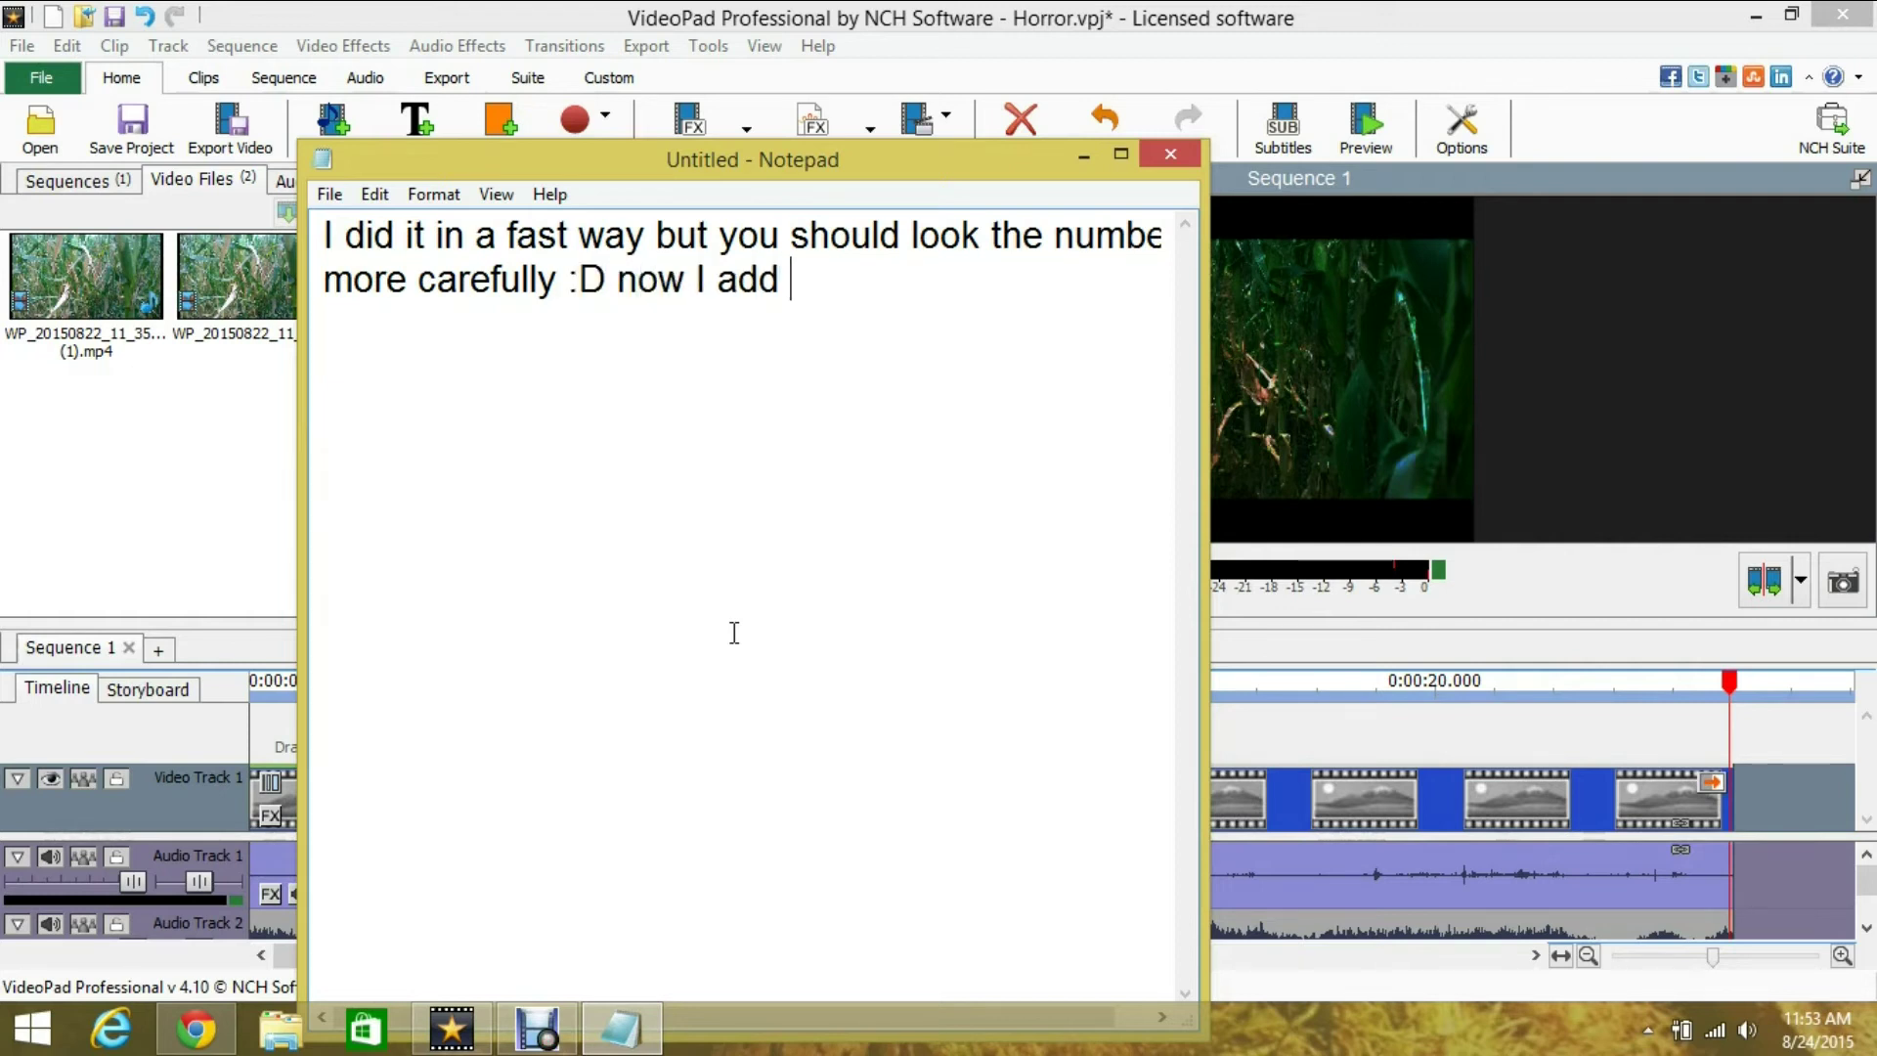
{"action": "type", "text": "a dramatic music"}
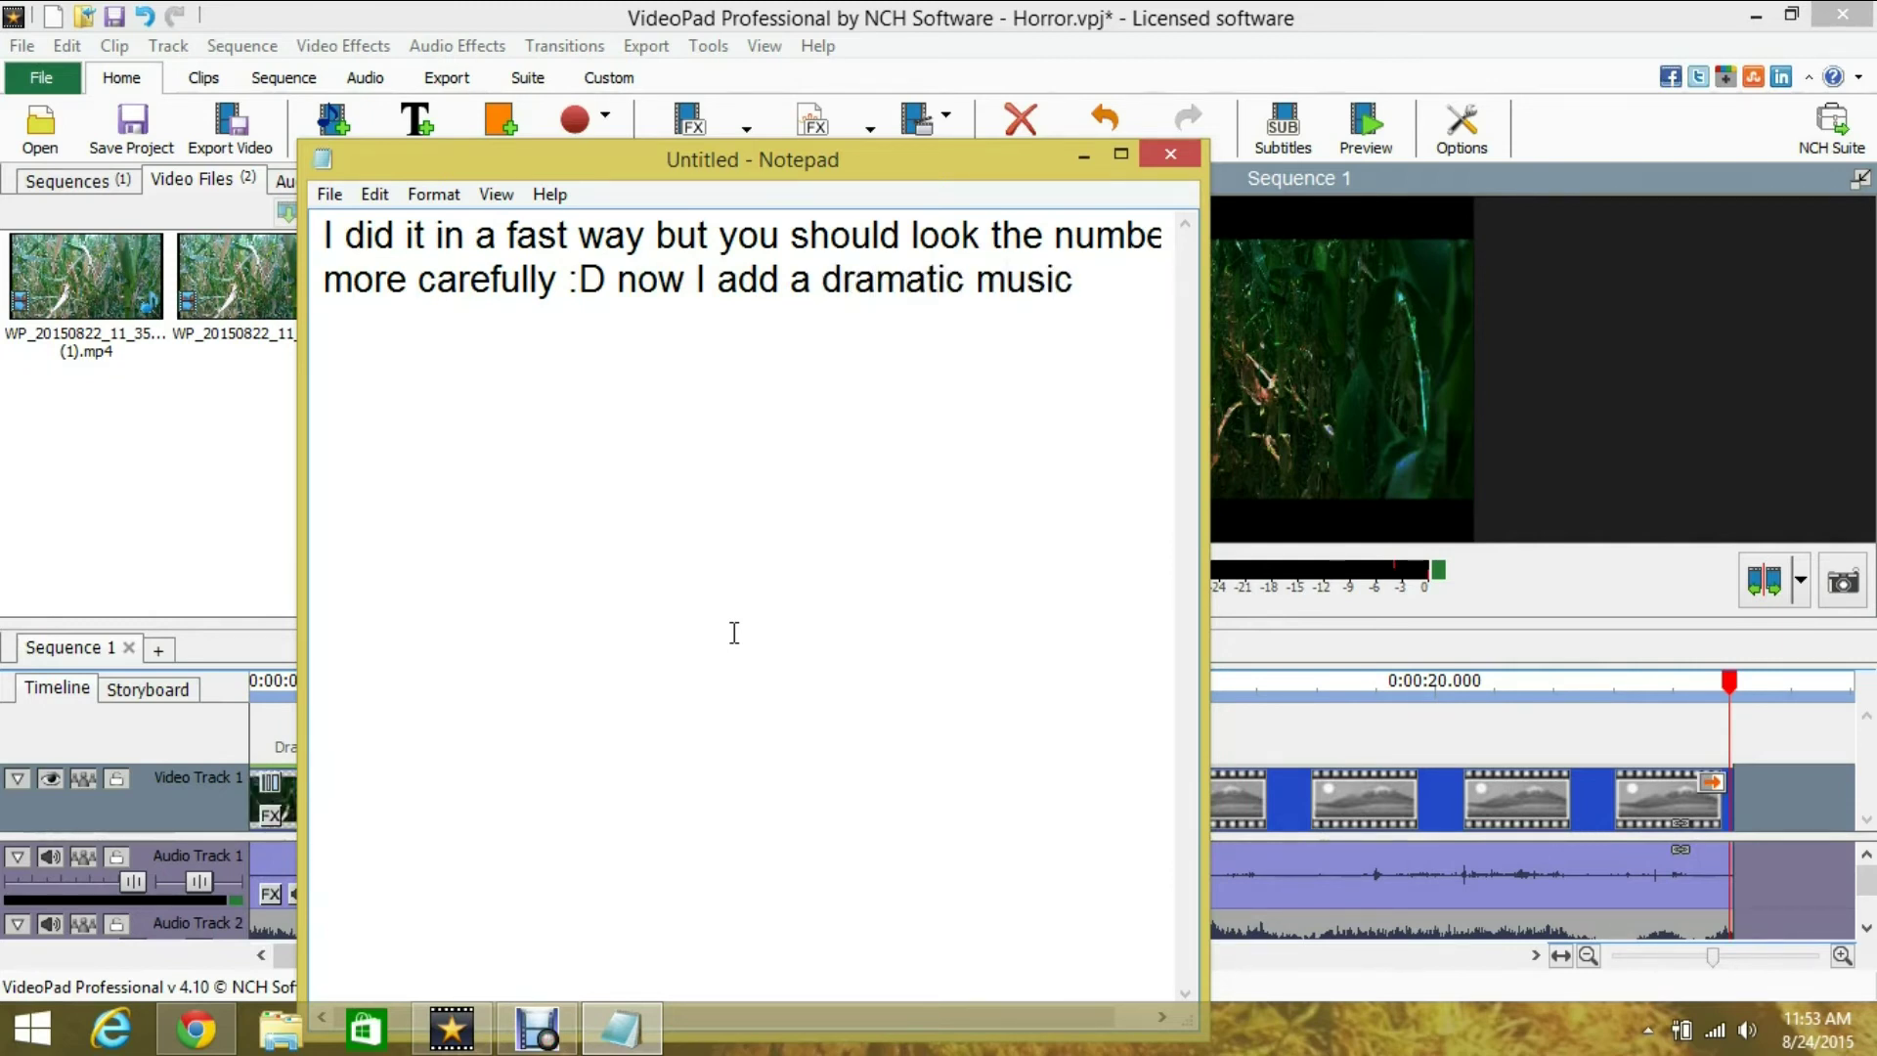
{"action": "key", "text": "Return"}
{"action": "type", "text": "and lets"}
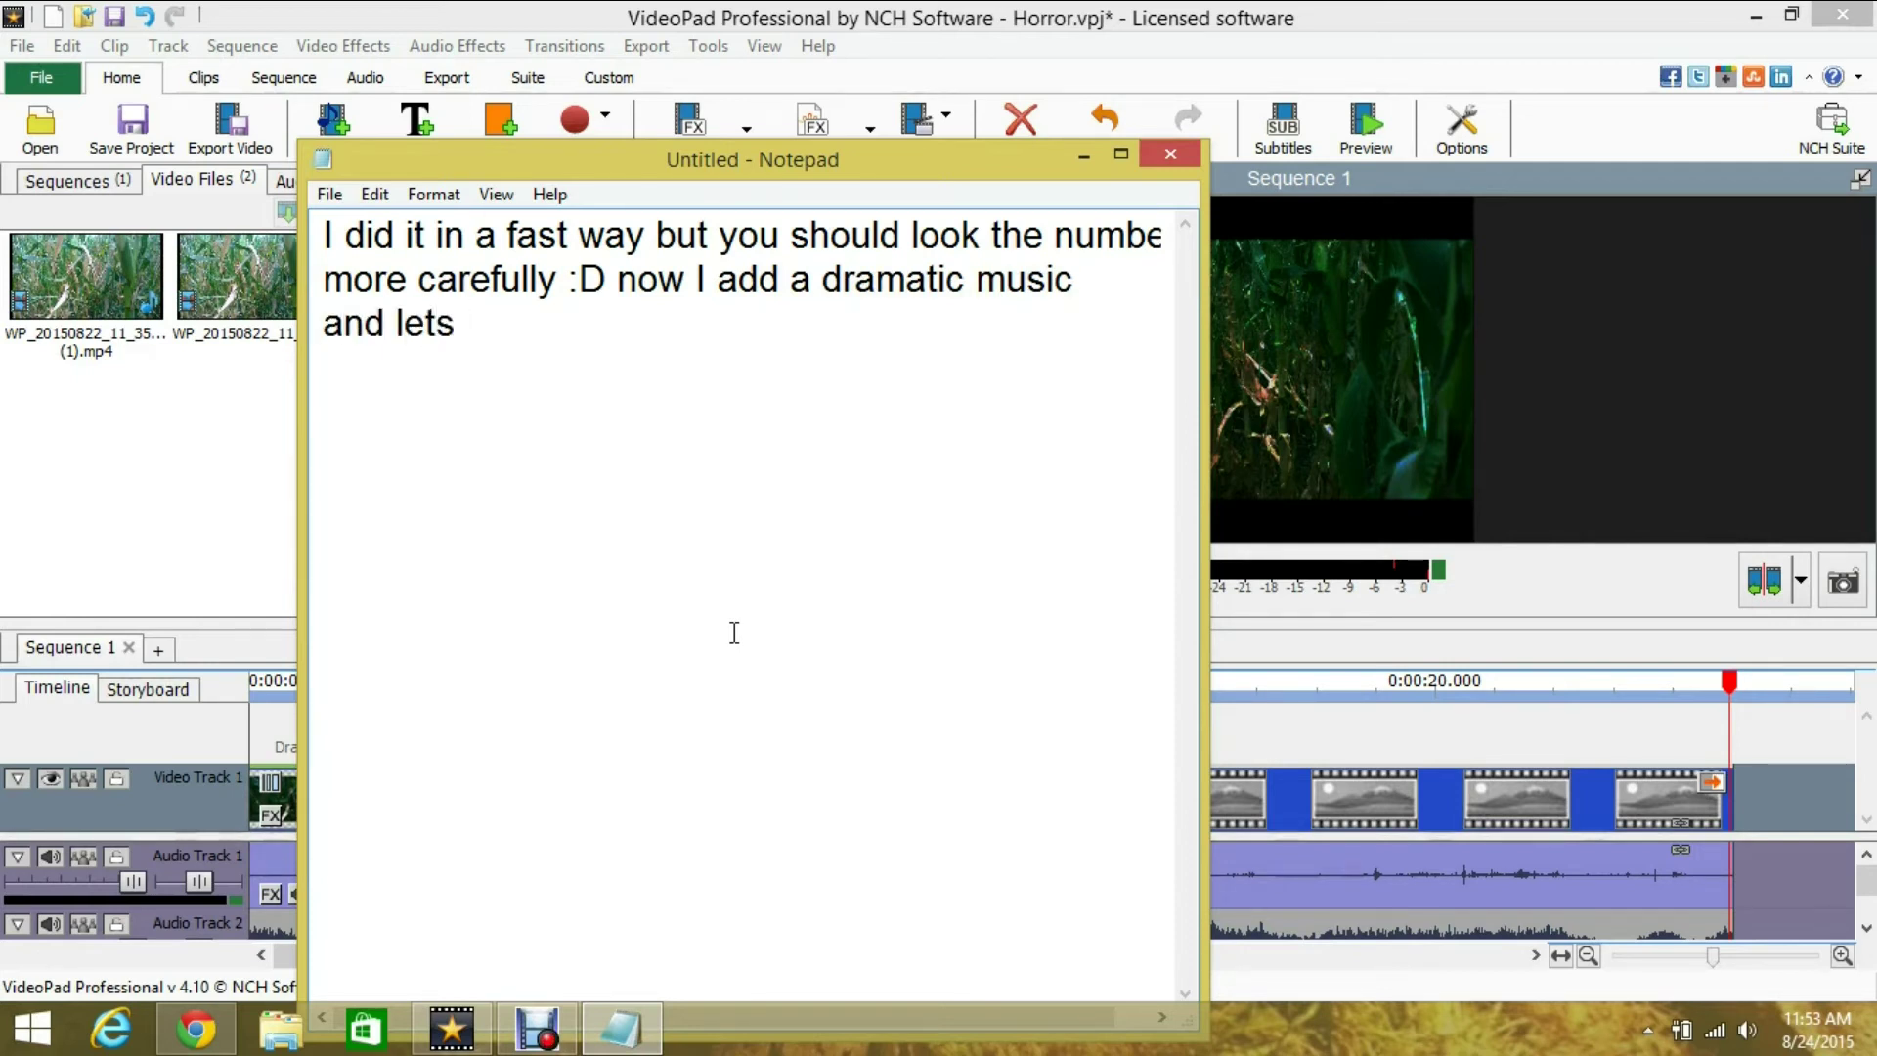
{"action": "type", "text": " see it"}
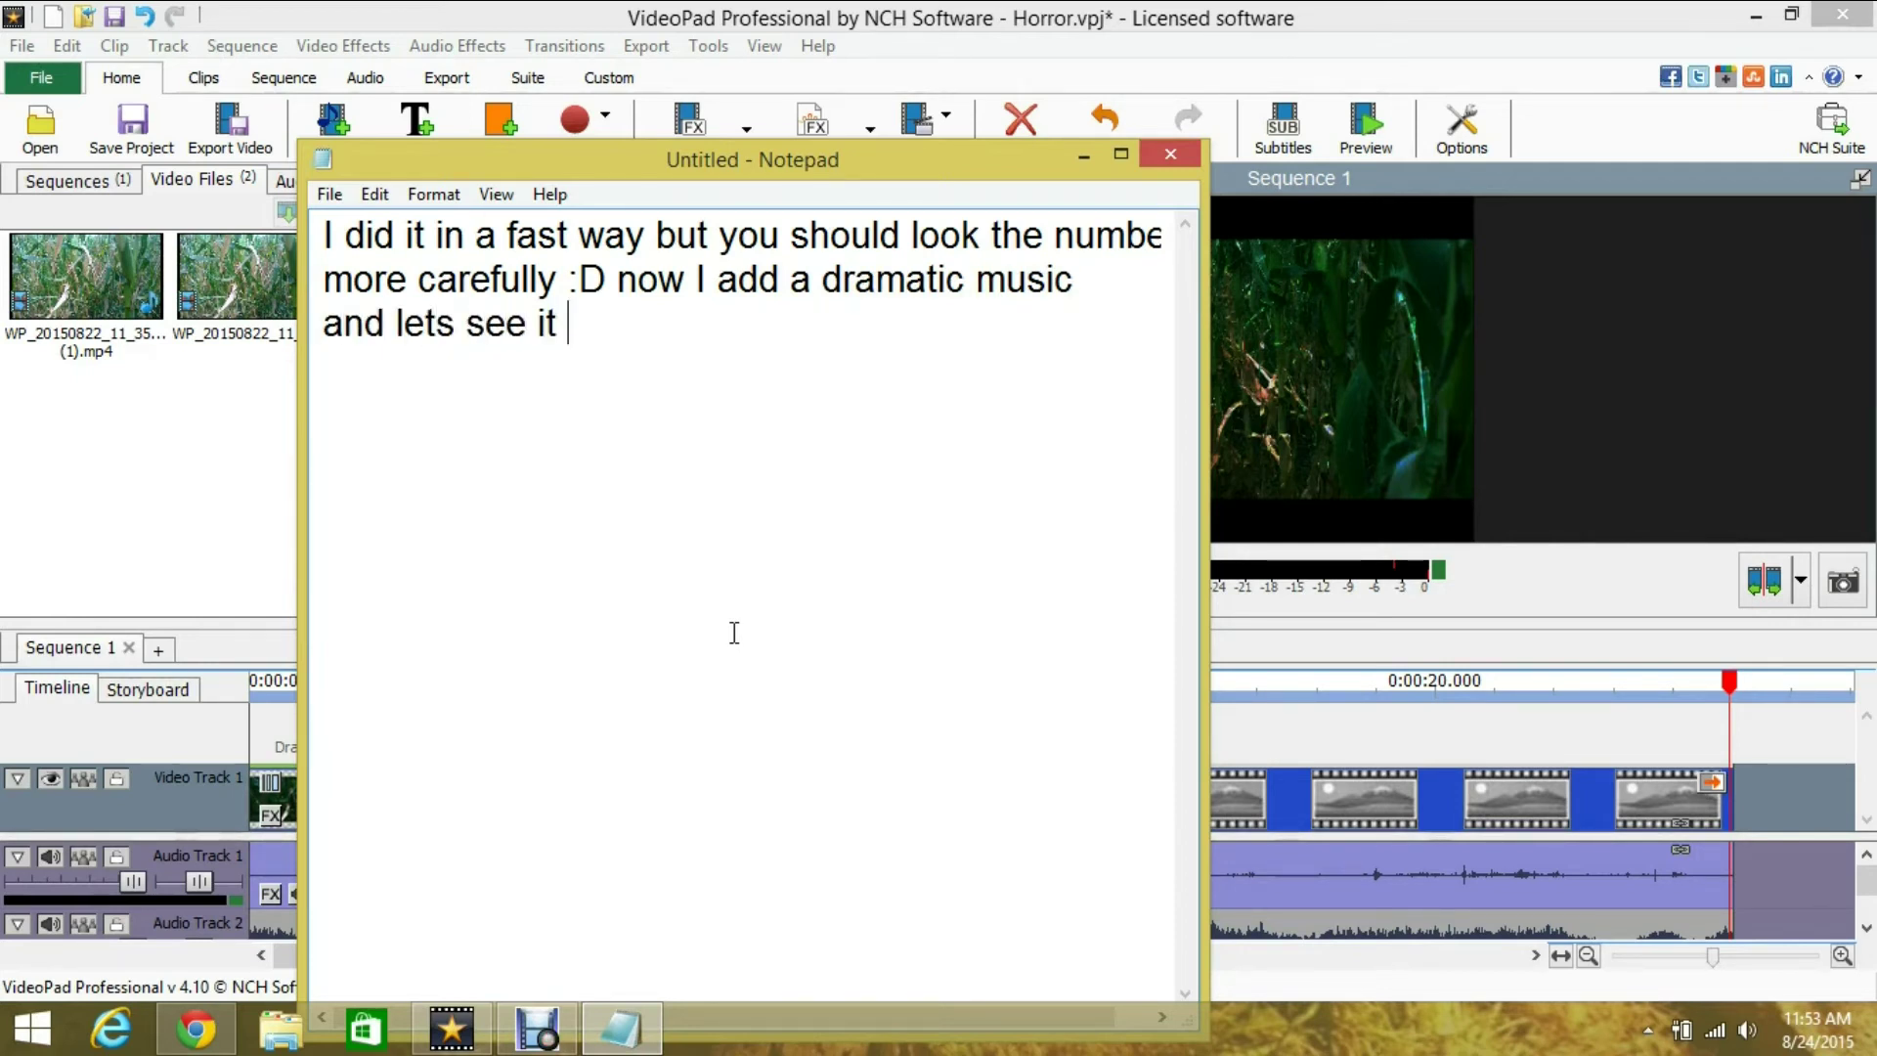
{"action": "type", "text": " :D"}
{"action": "left_click", "coordinate": [1084, 155]}
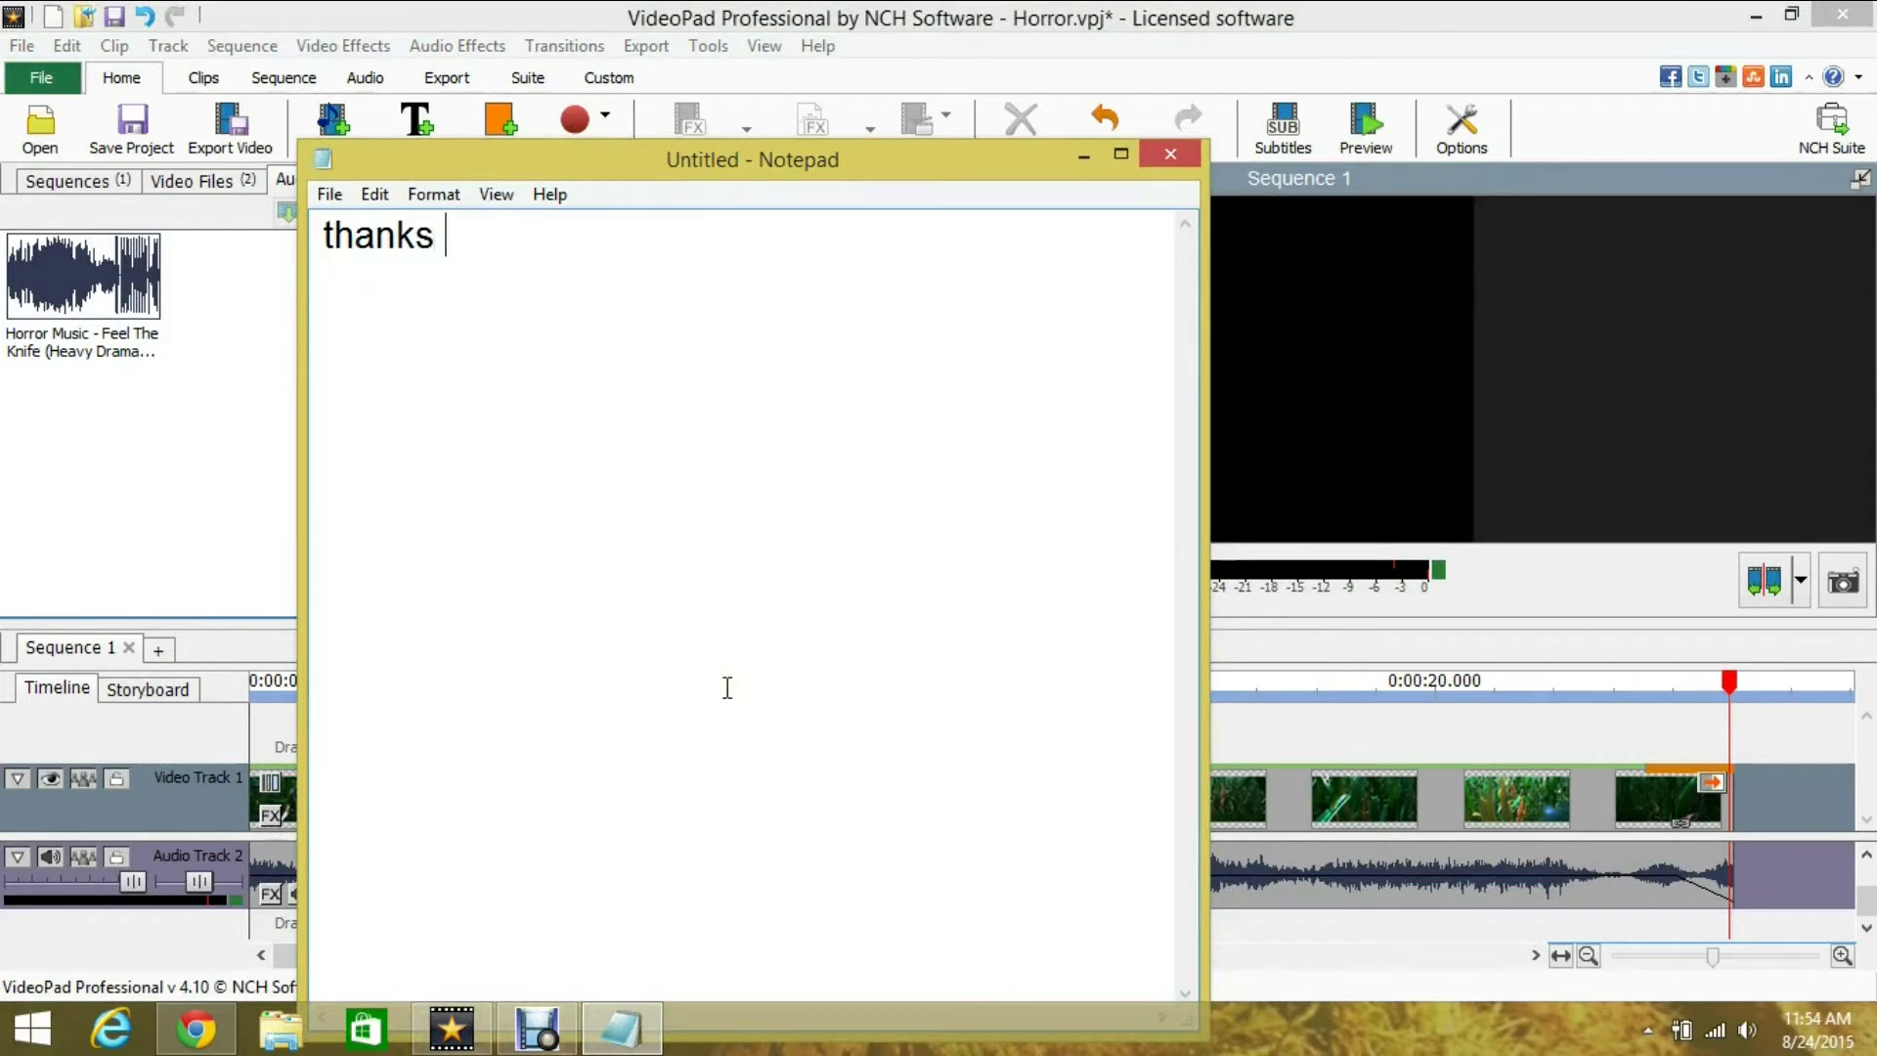
Continue the Notepad text with "you guys for watching I hope that I helped you..For more tutorials just comment below and ask me what to do :D"
{"action": "type", "text": "you guys fo"}
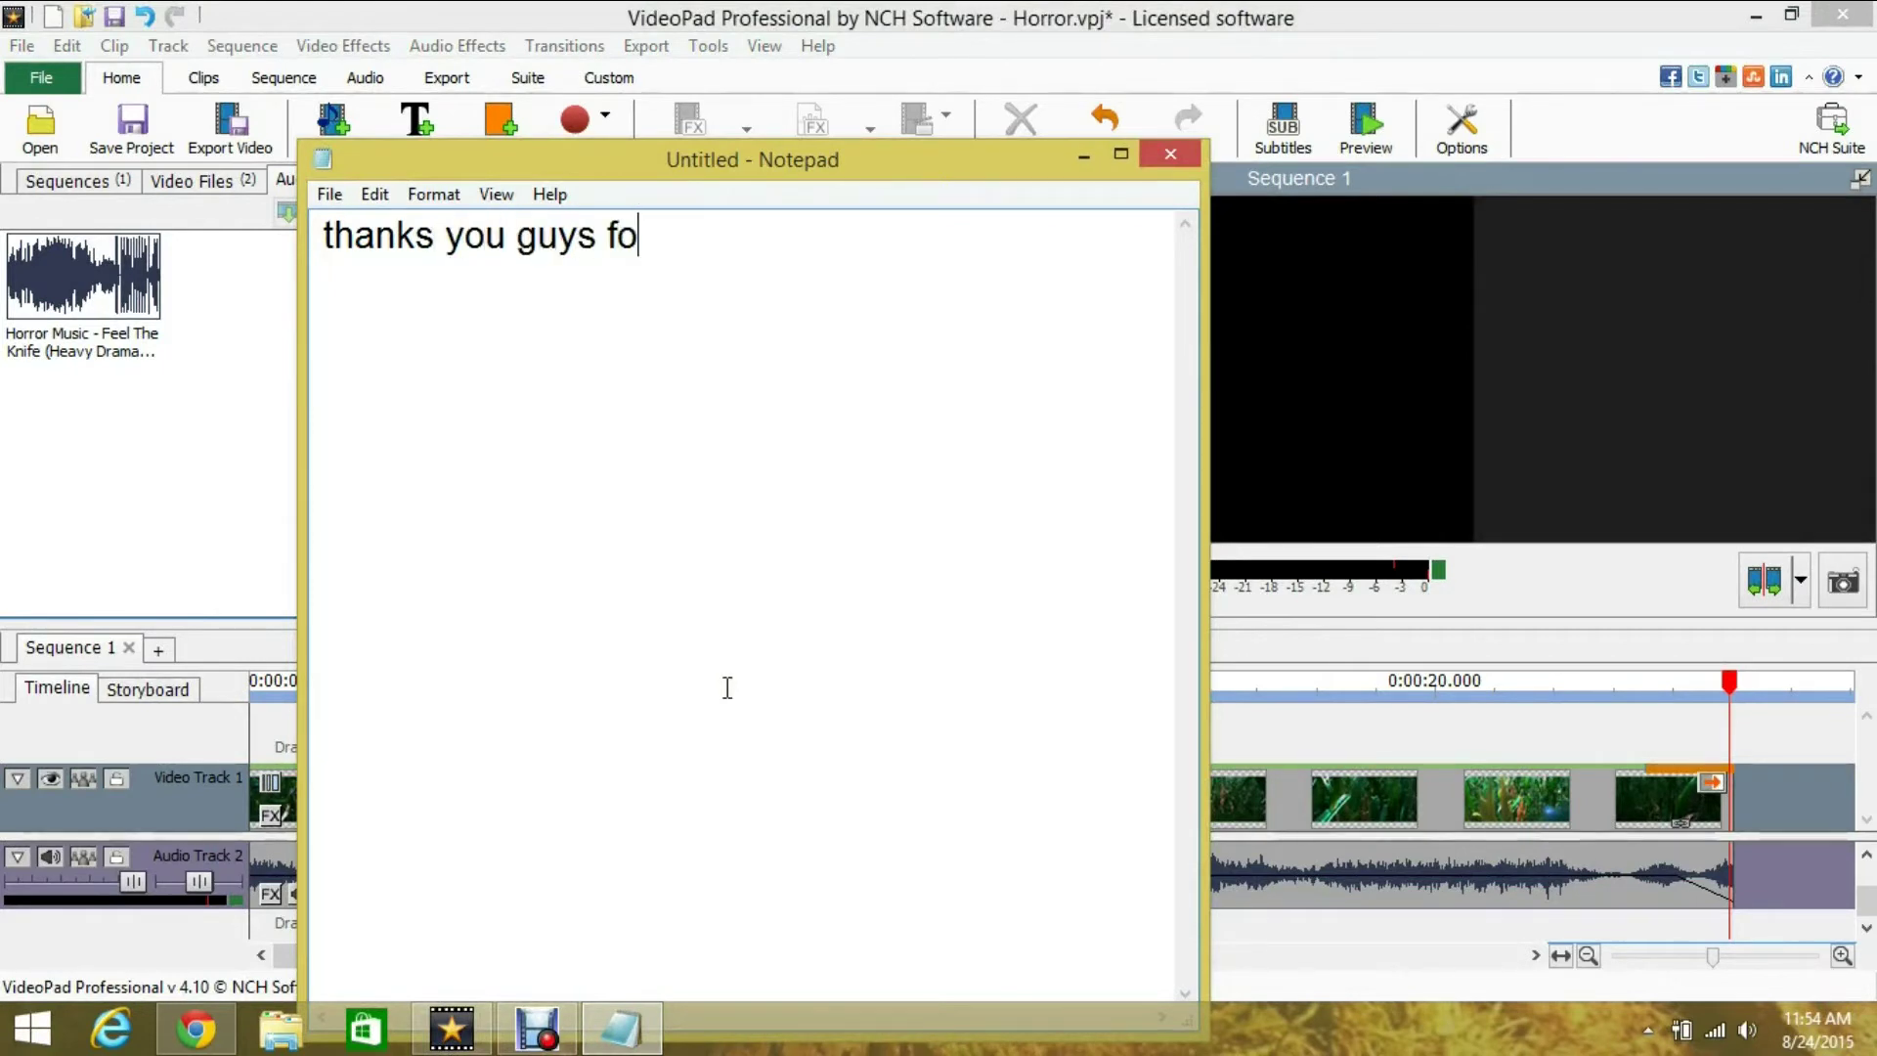
{"action": "type", "text": "r watching I"}
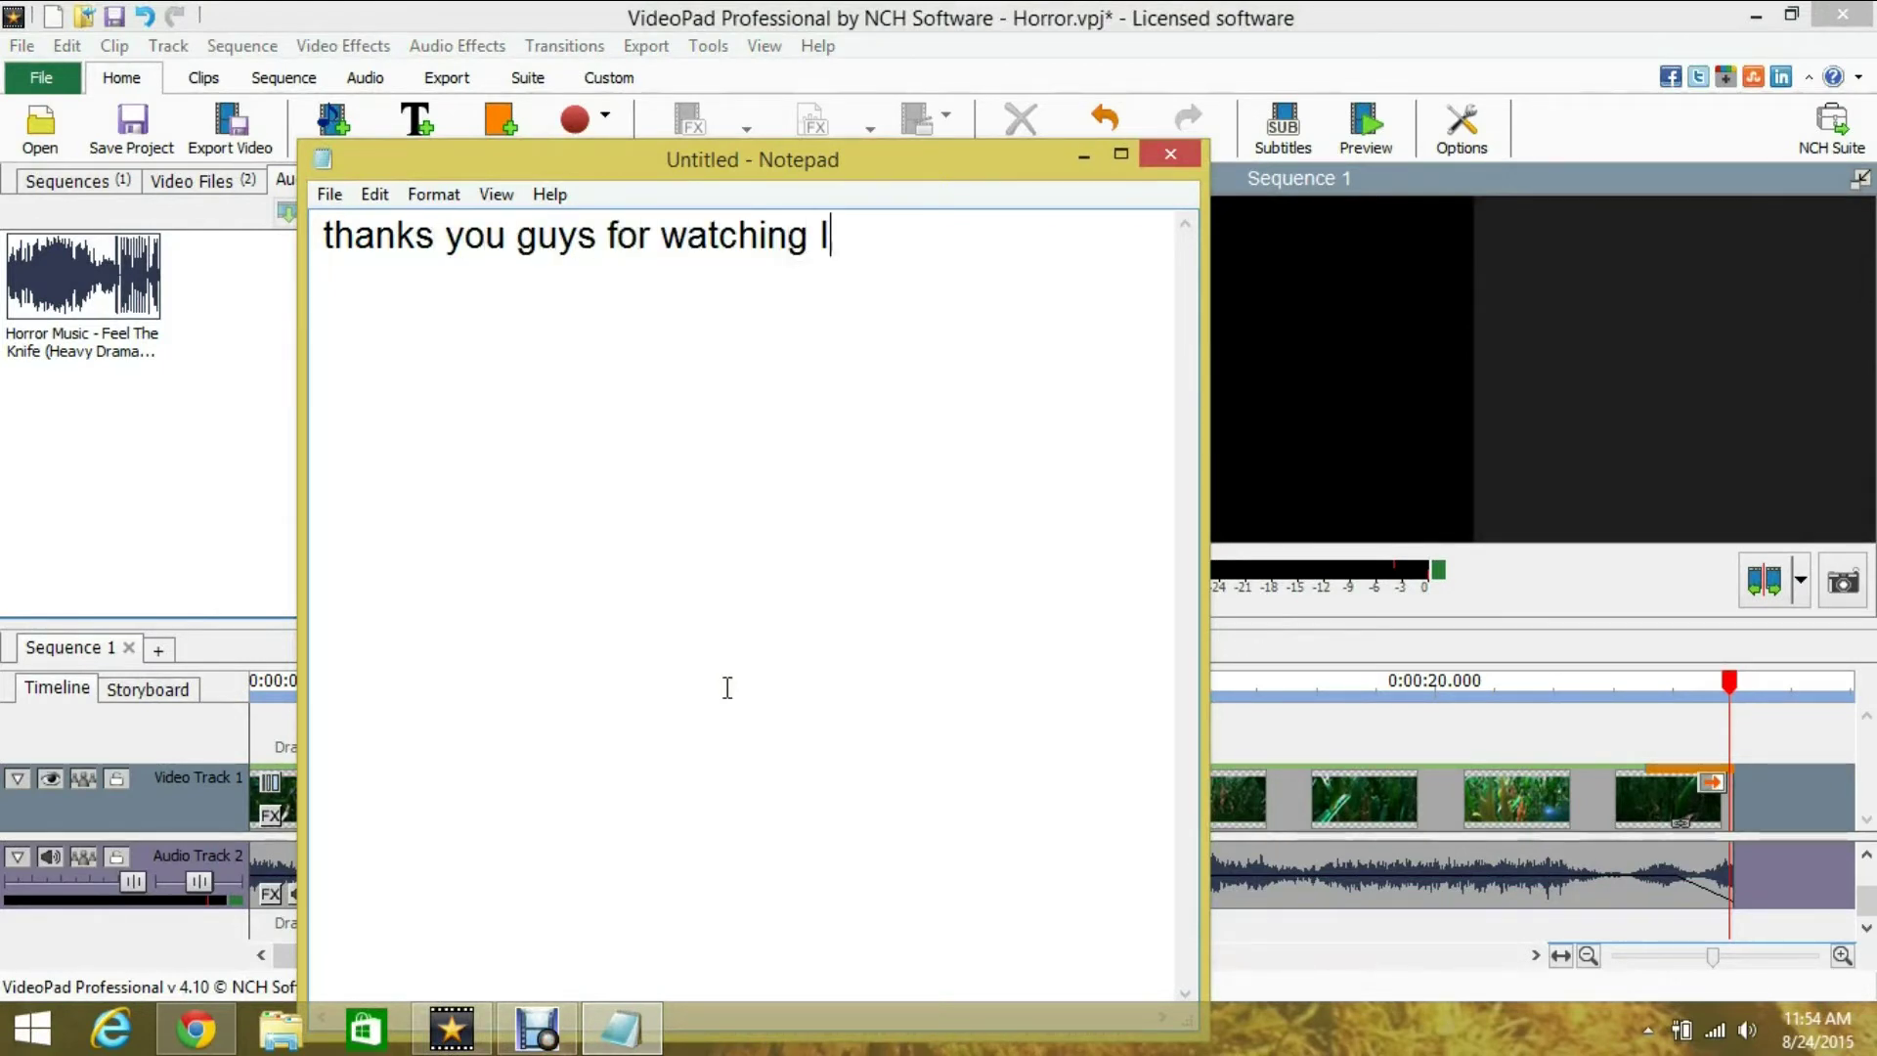
{"action": "type", "text": " hope that I"}
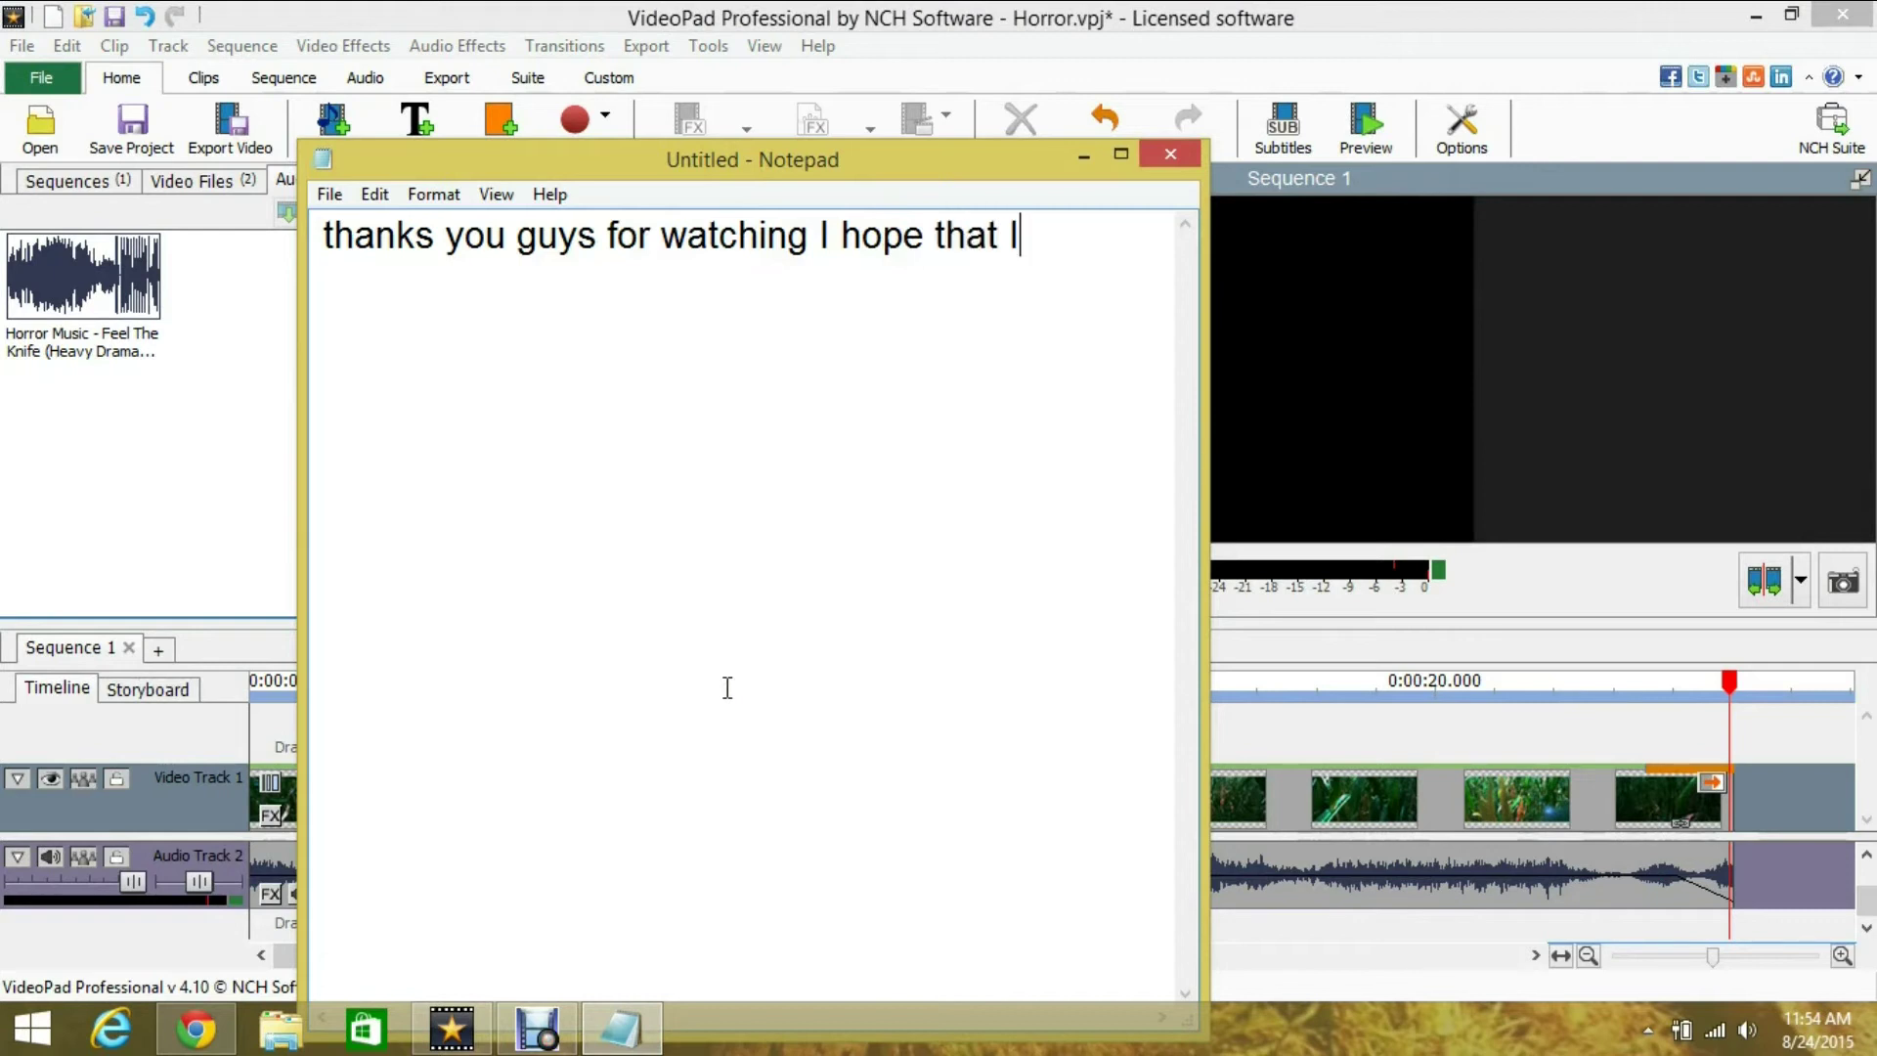
{"action": "type", "text": " helped"}
{"action": "key", "text": "BackSpace"}
{"action": "type", "text": "ed"}
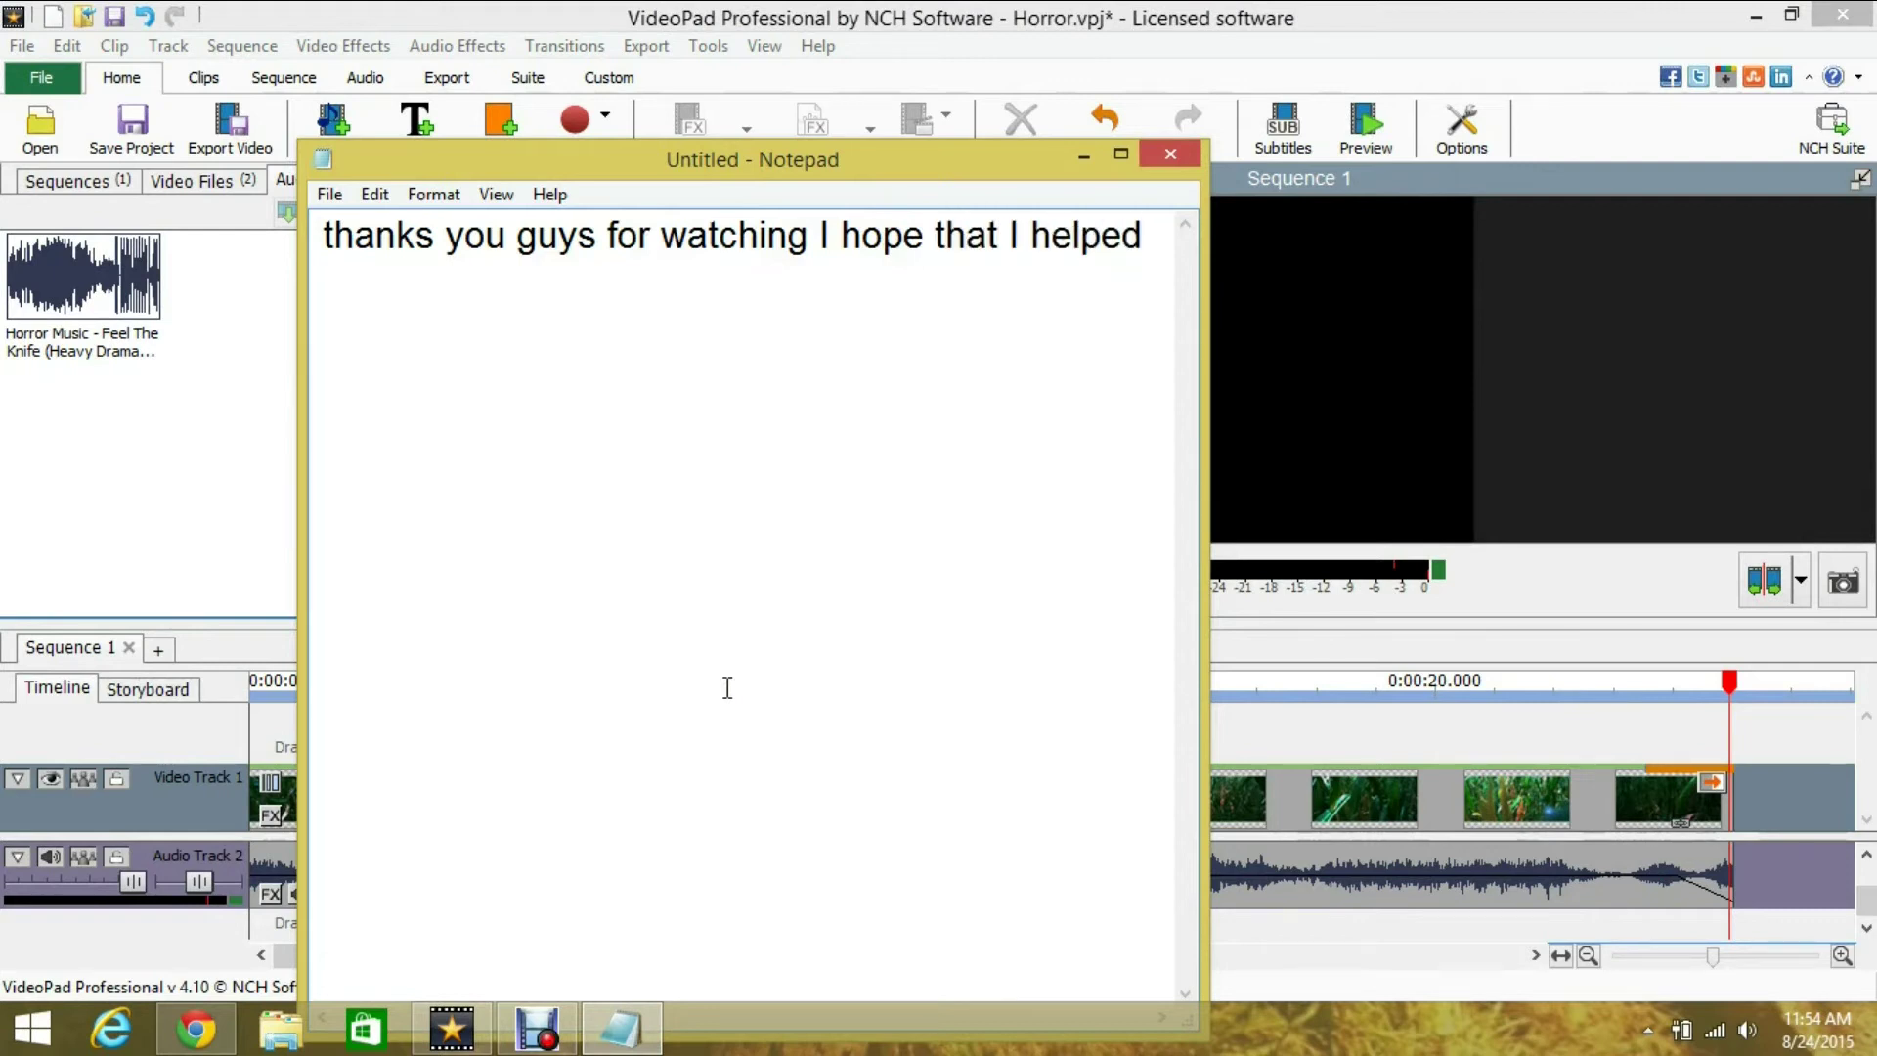
{"action": "type", "text": " you..For m"}
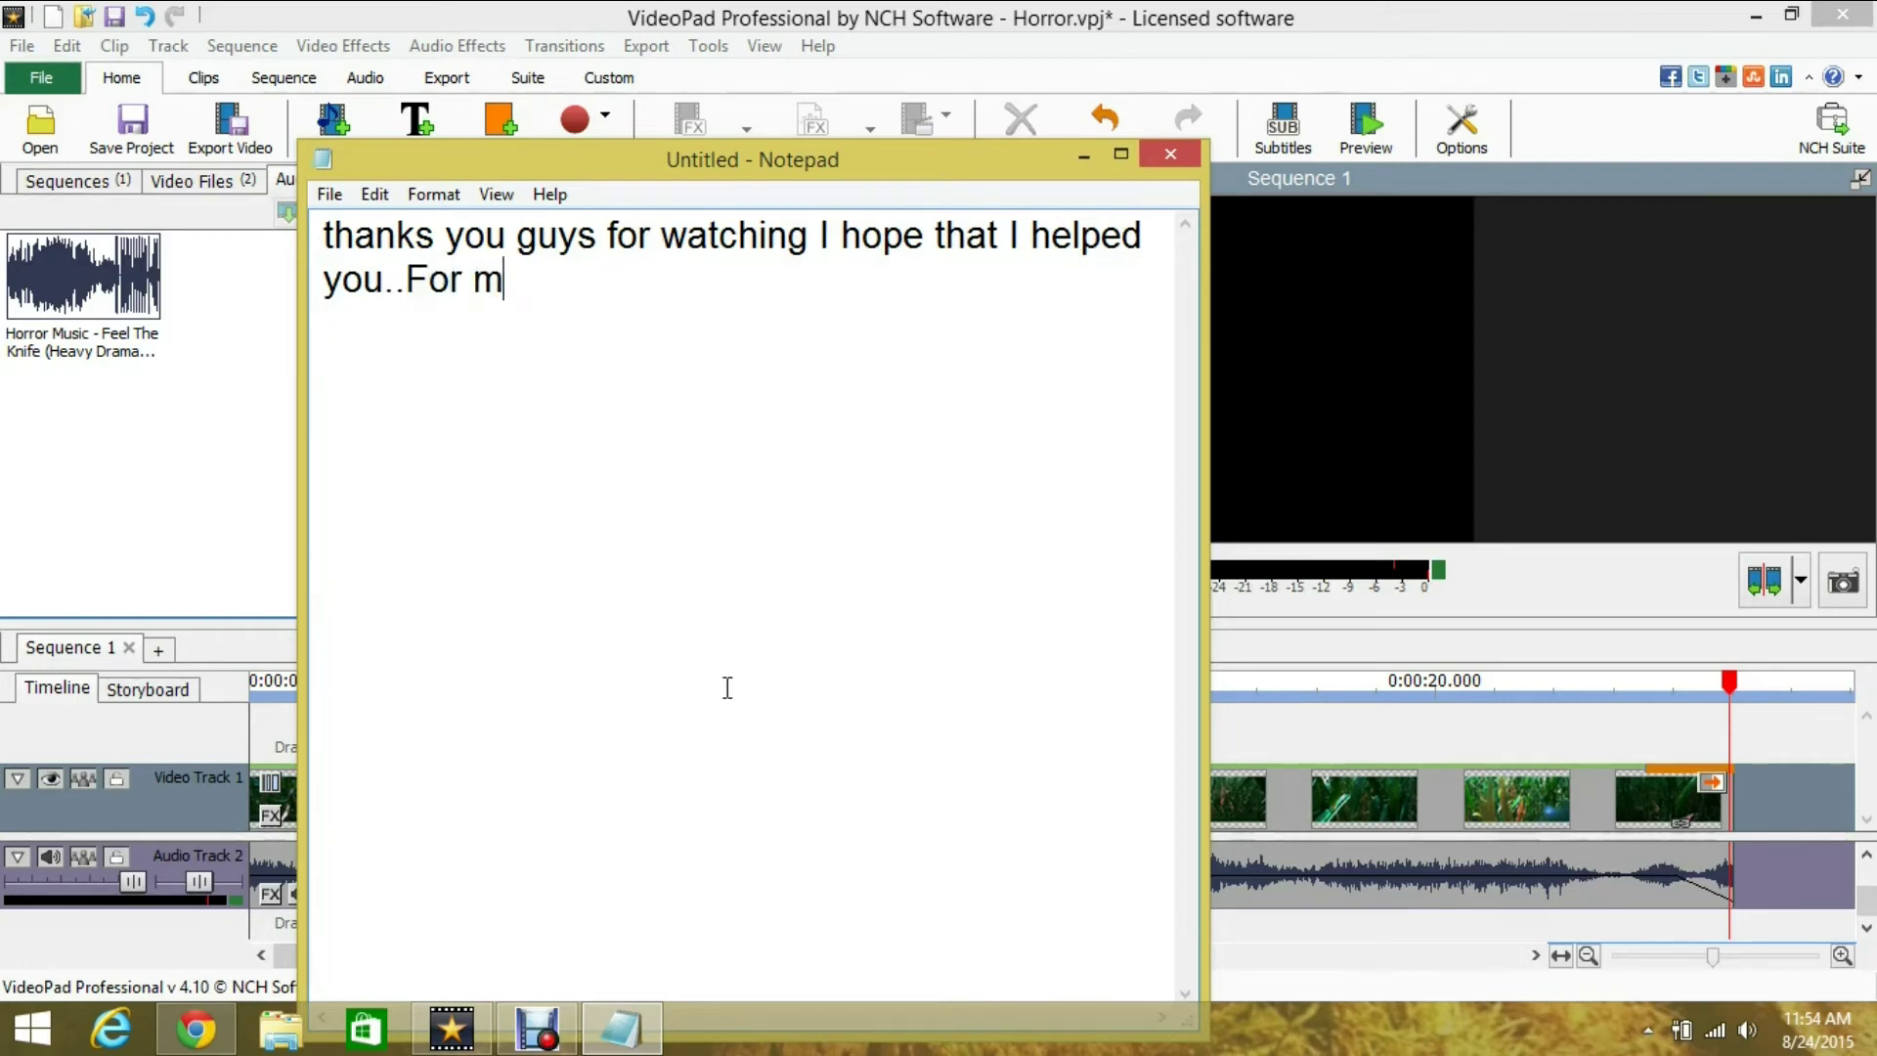
{"action": "type", "text": "ore tutorial"}
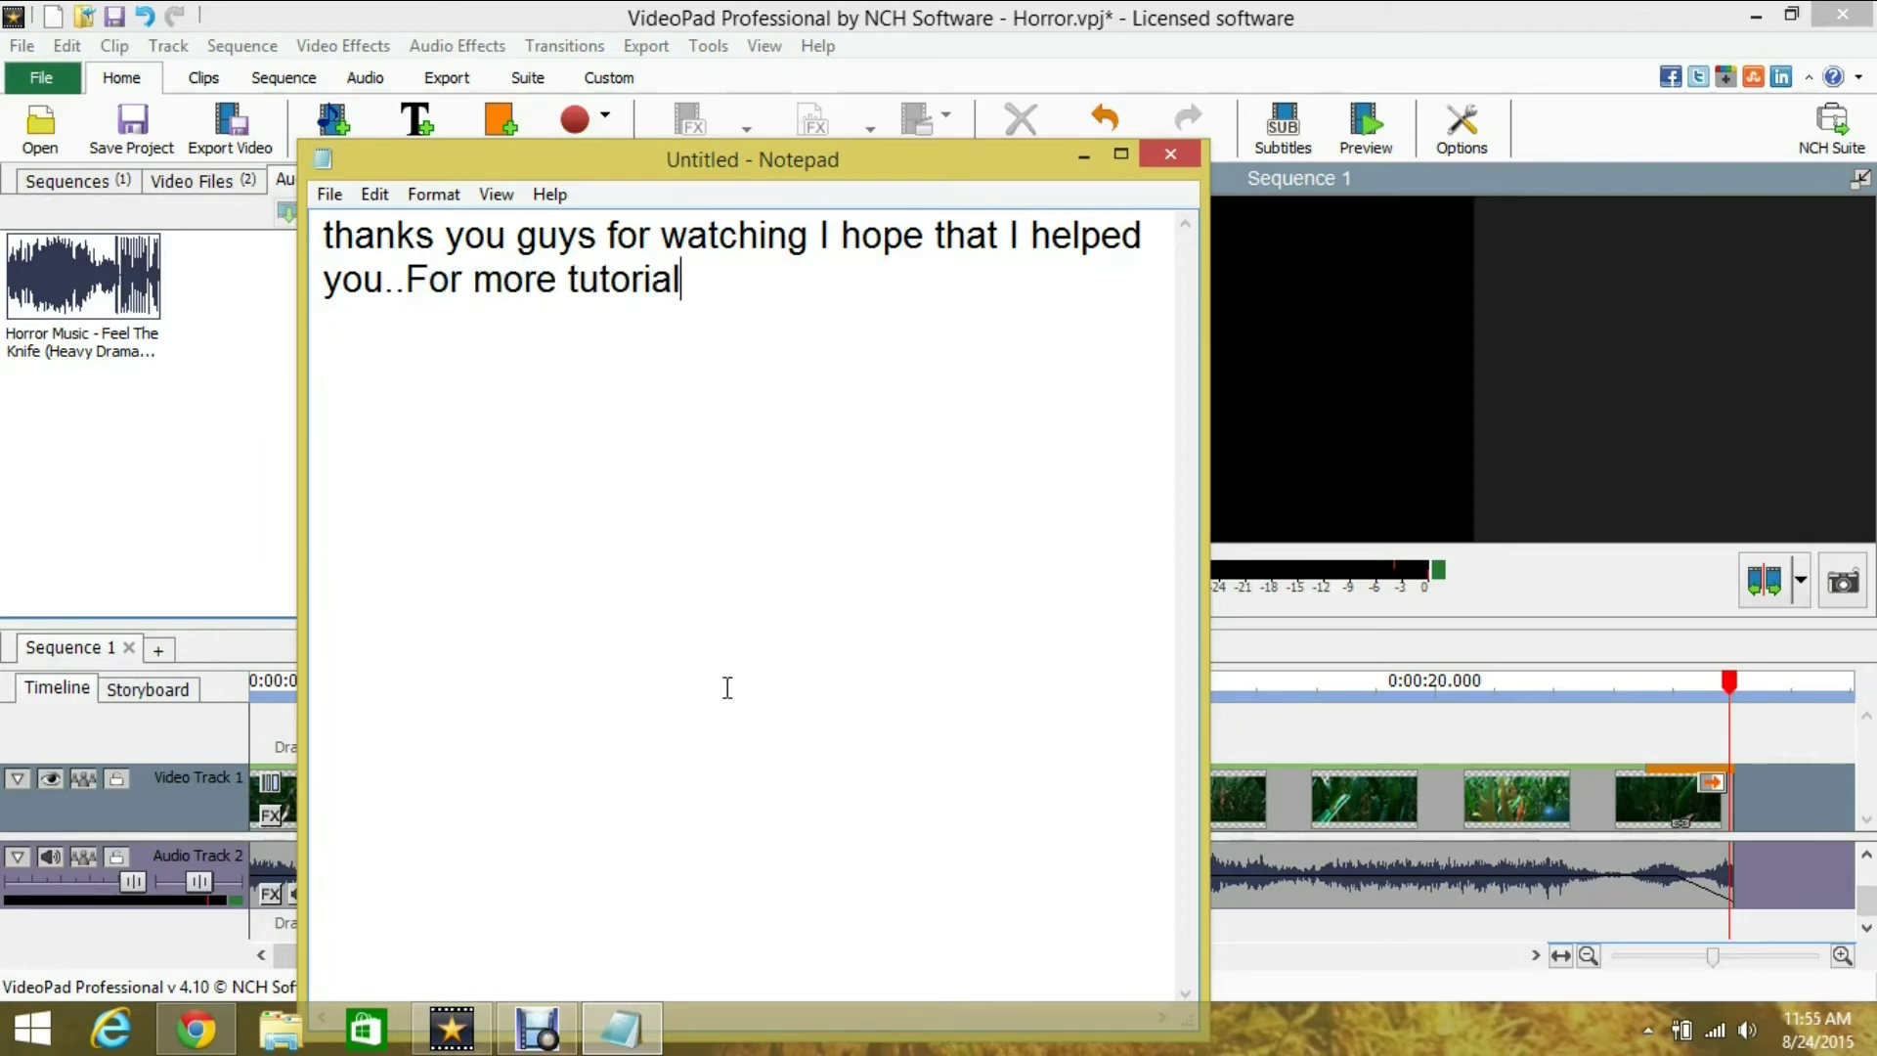
{"action": "type", "text": "s just comment "}
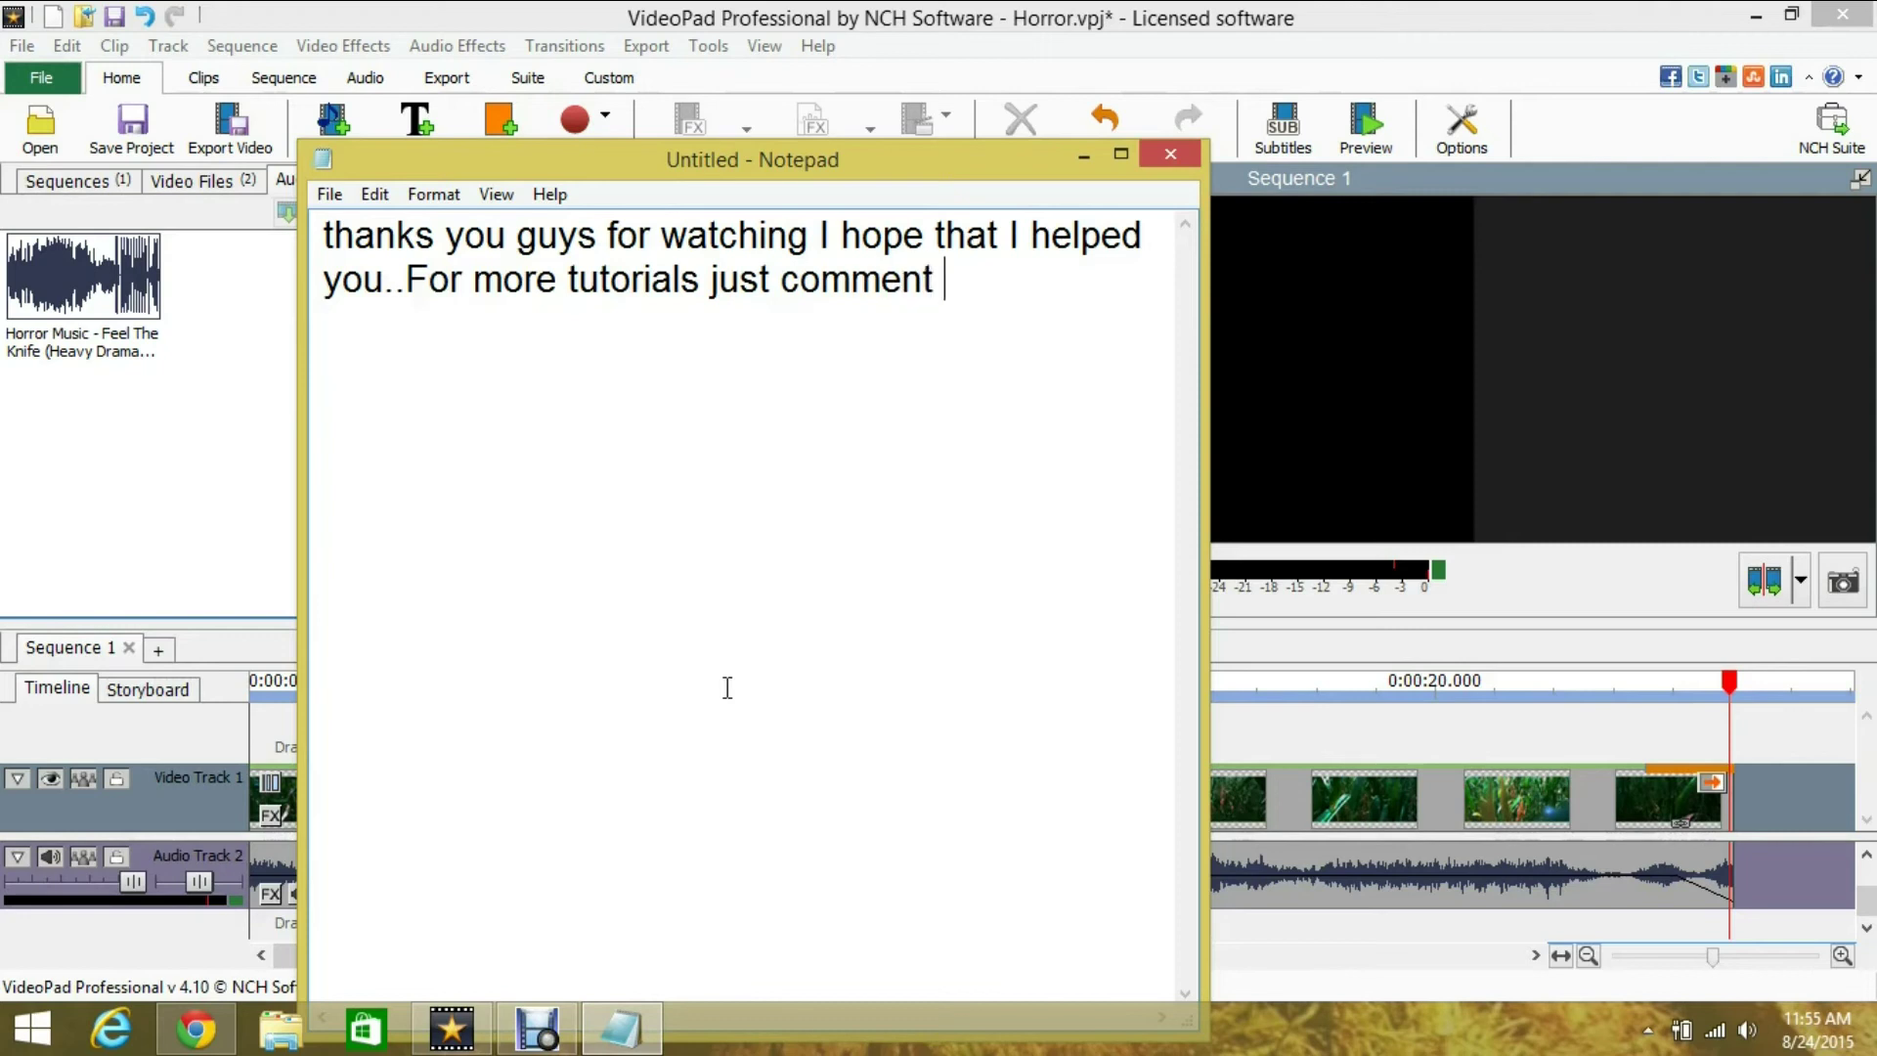
{"action": "type", "text": "below and as"}
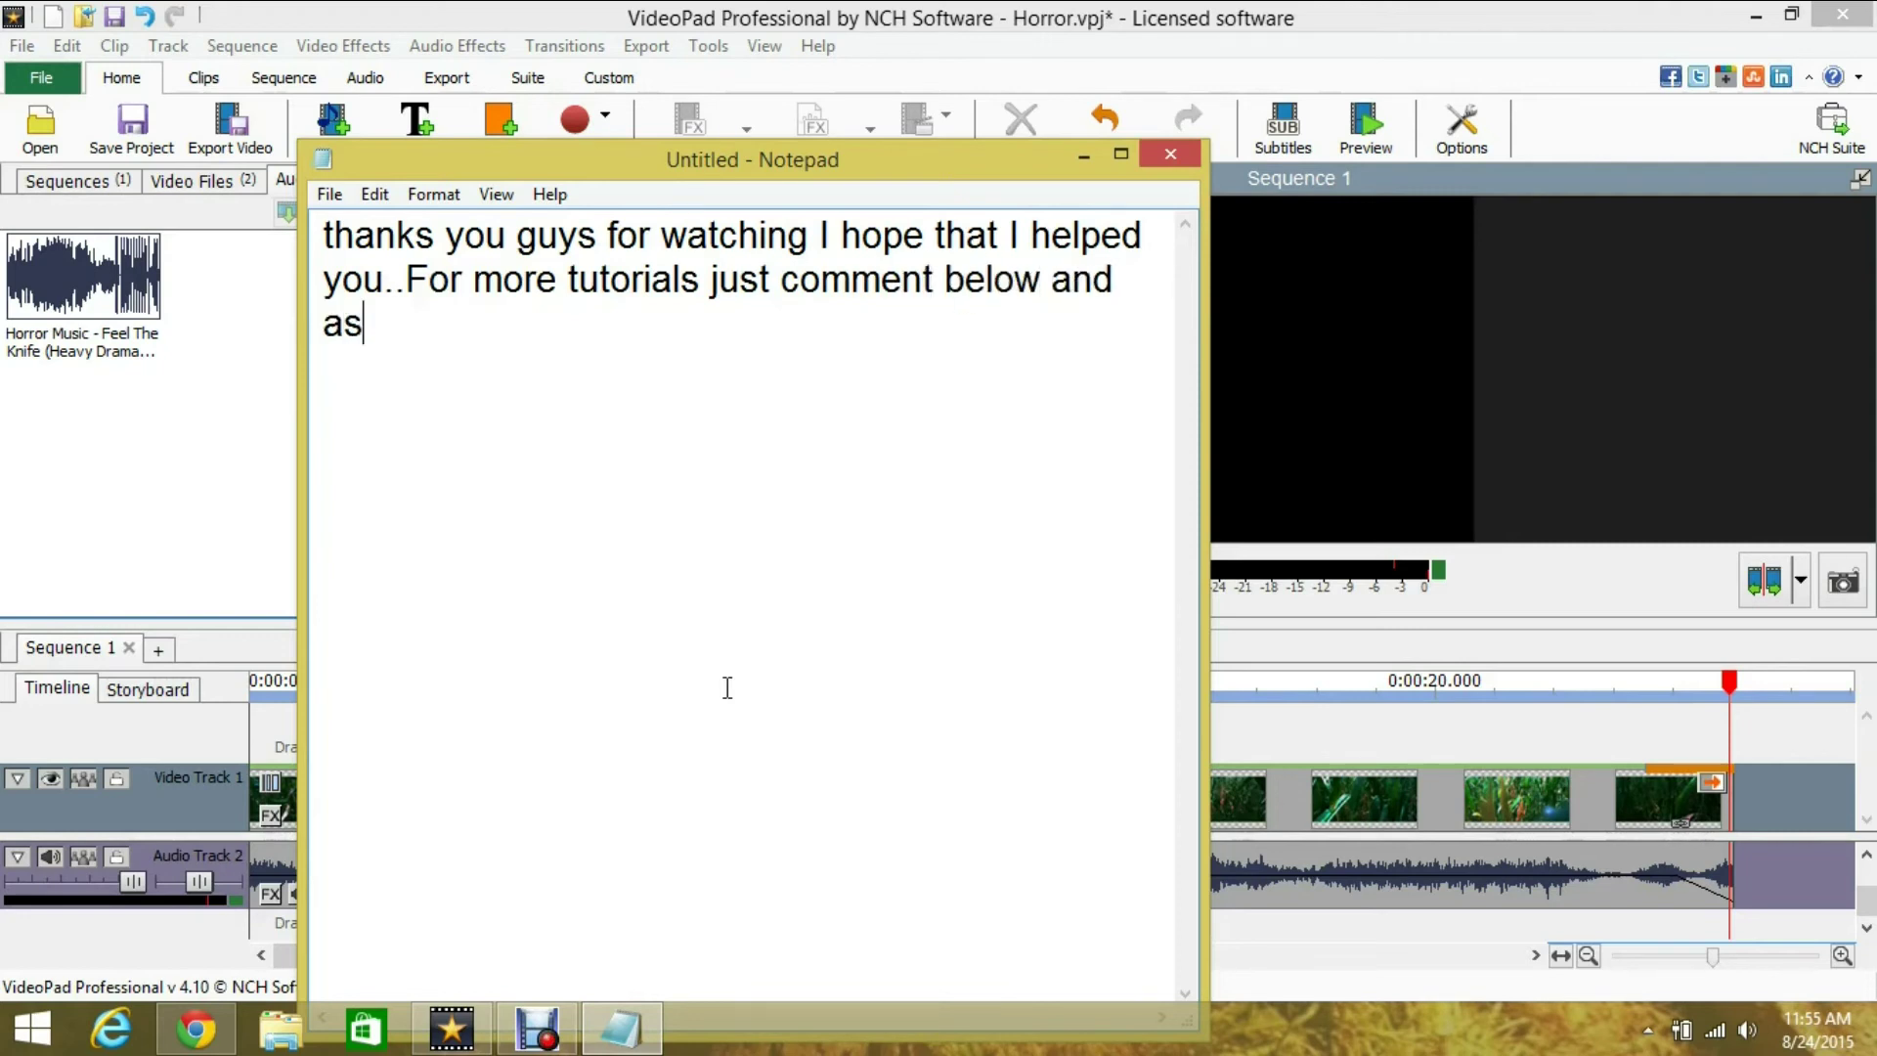
{"action": "type", "text": "k me what to do :D"}
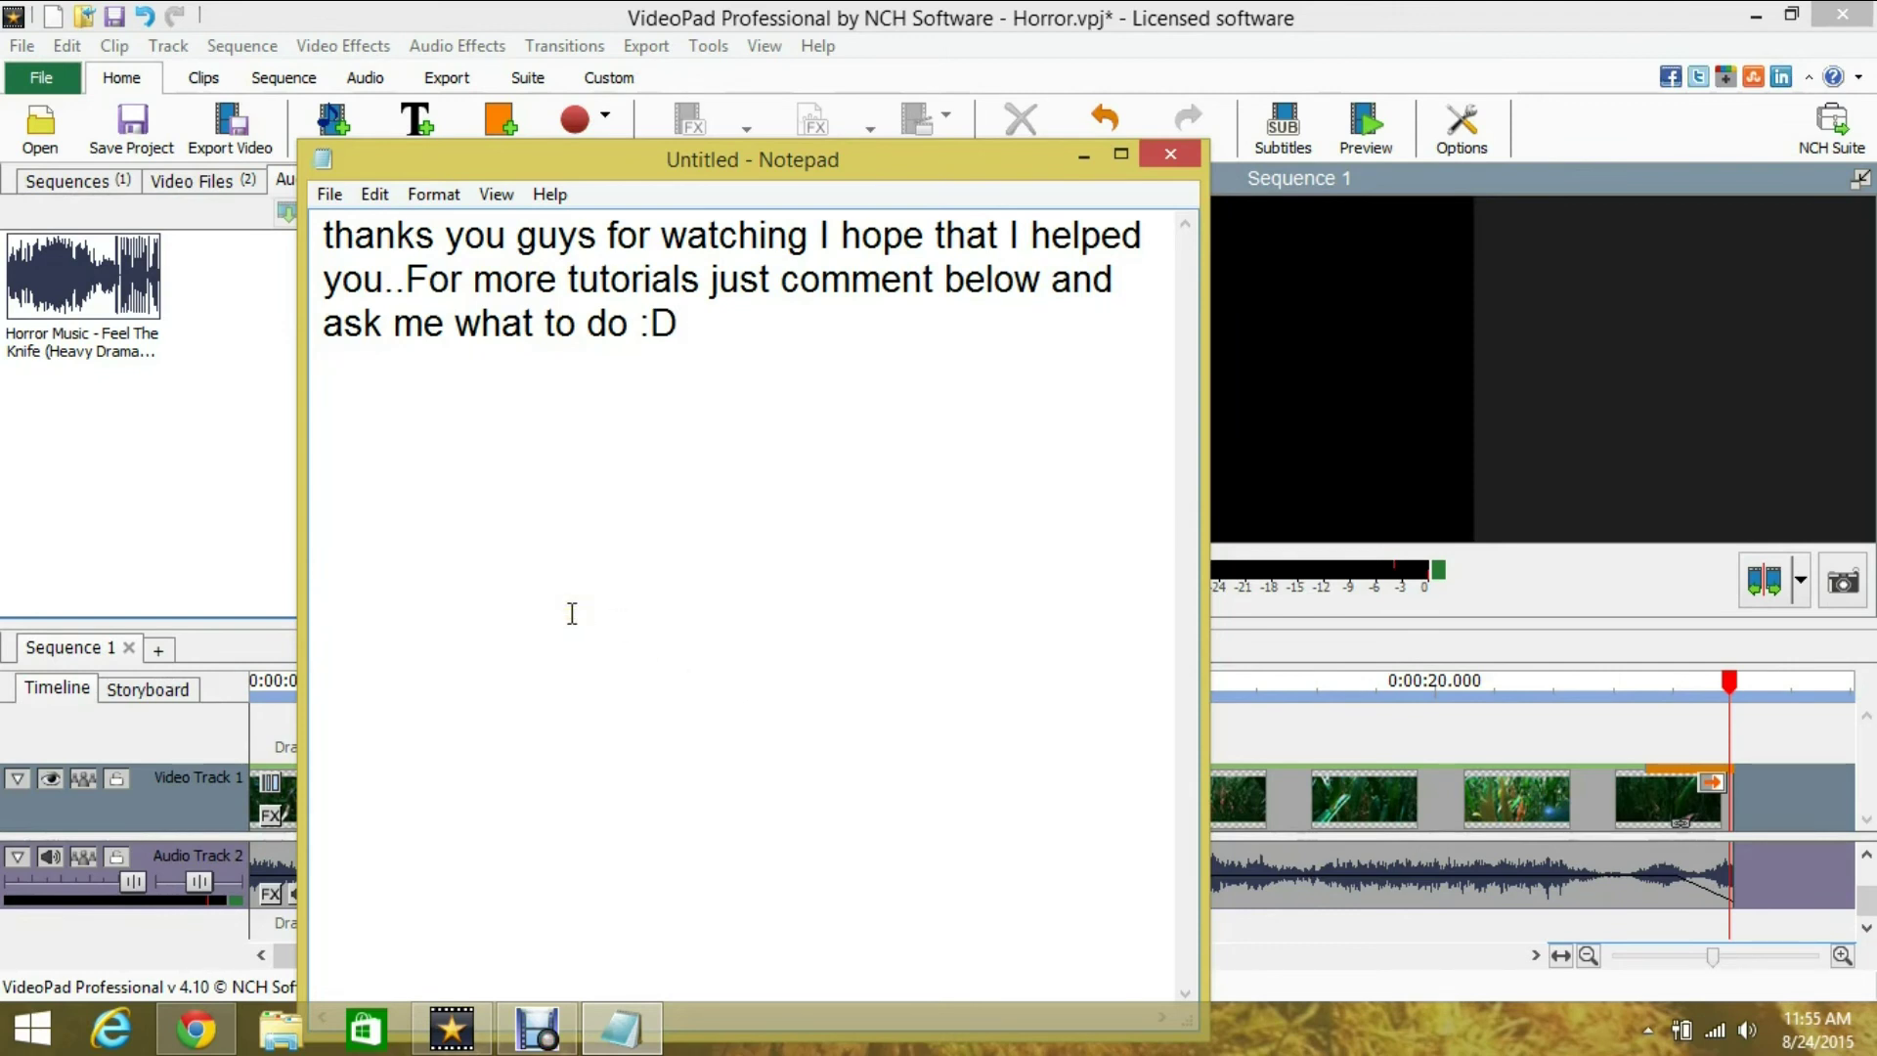
Finish the closing message with "thanks again Don't forget to like and subscribe..Good Bye"
{"action": "type", "text": " thanks again D"}
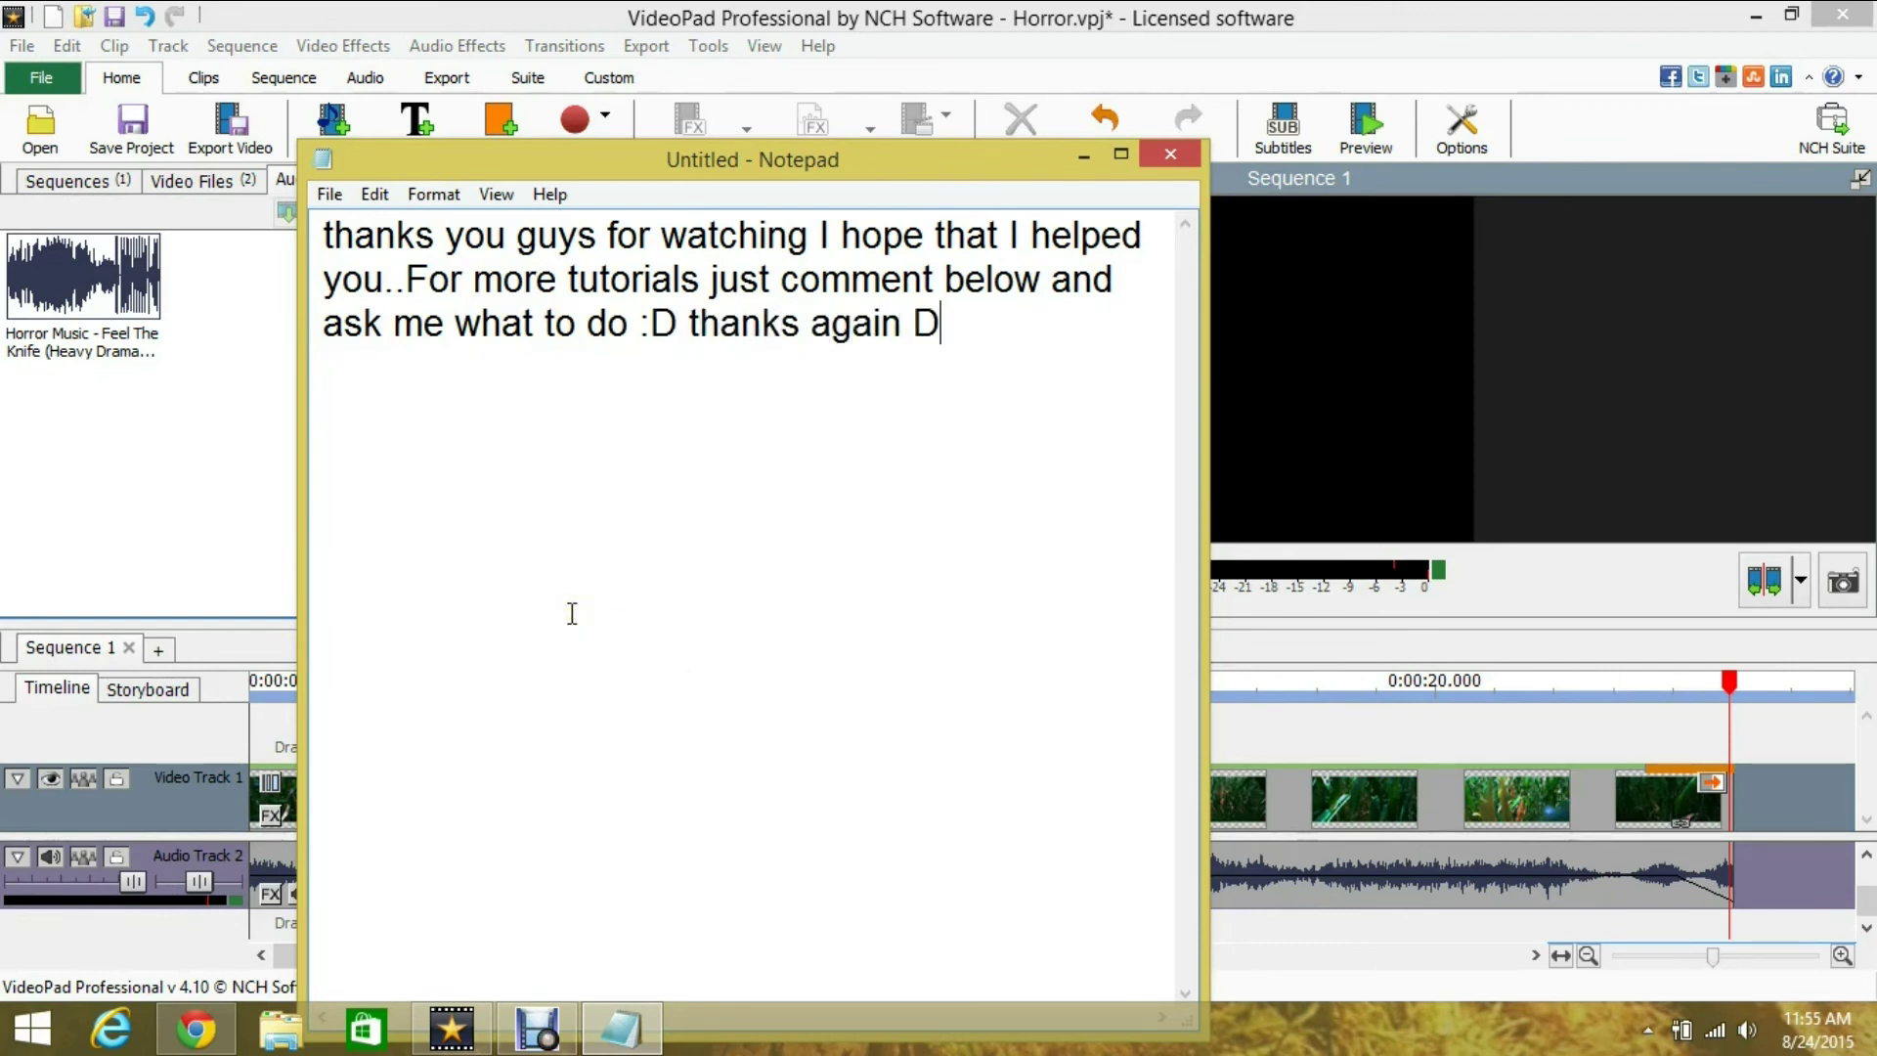
{"action": "type", "text": "on't forget"}
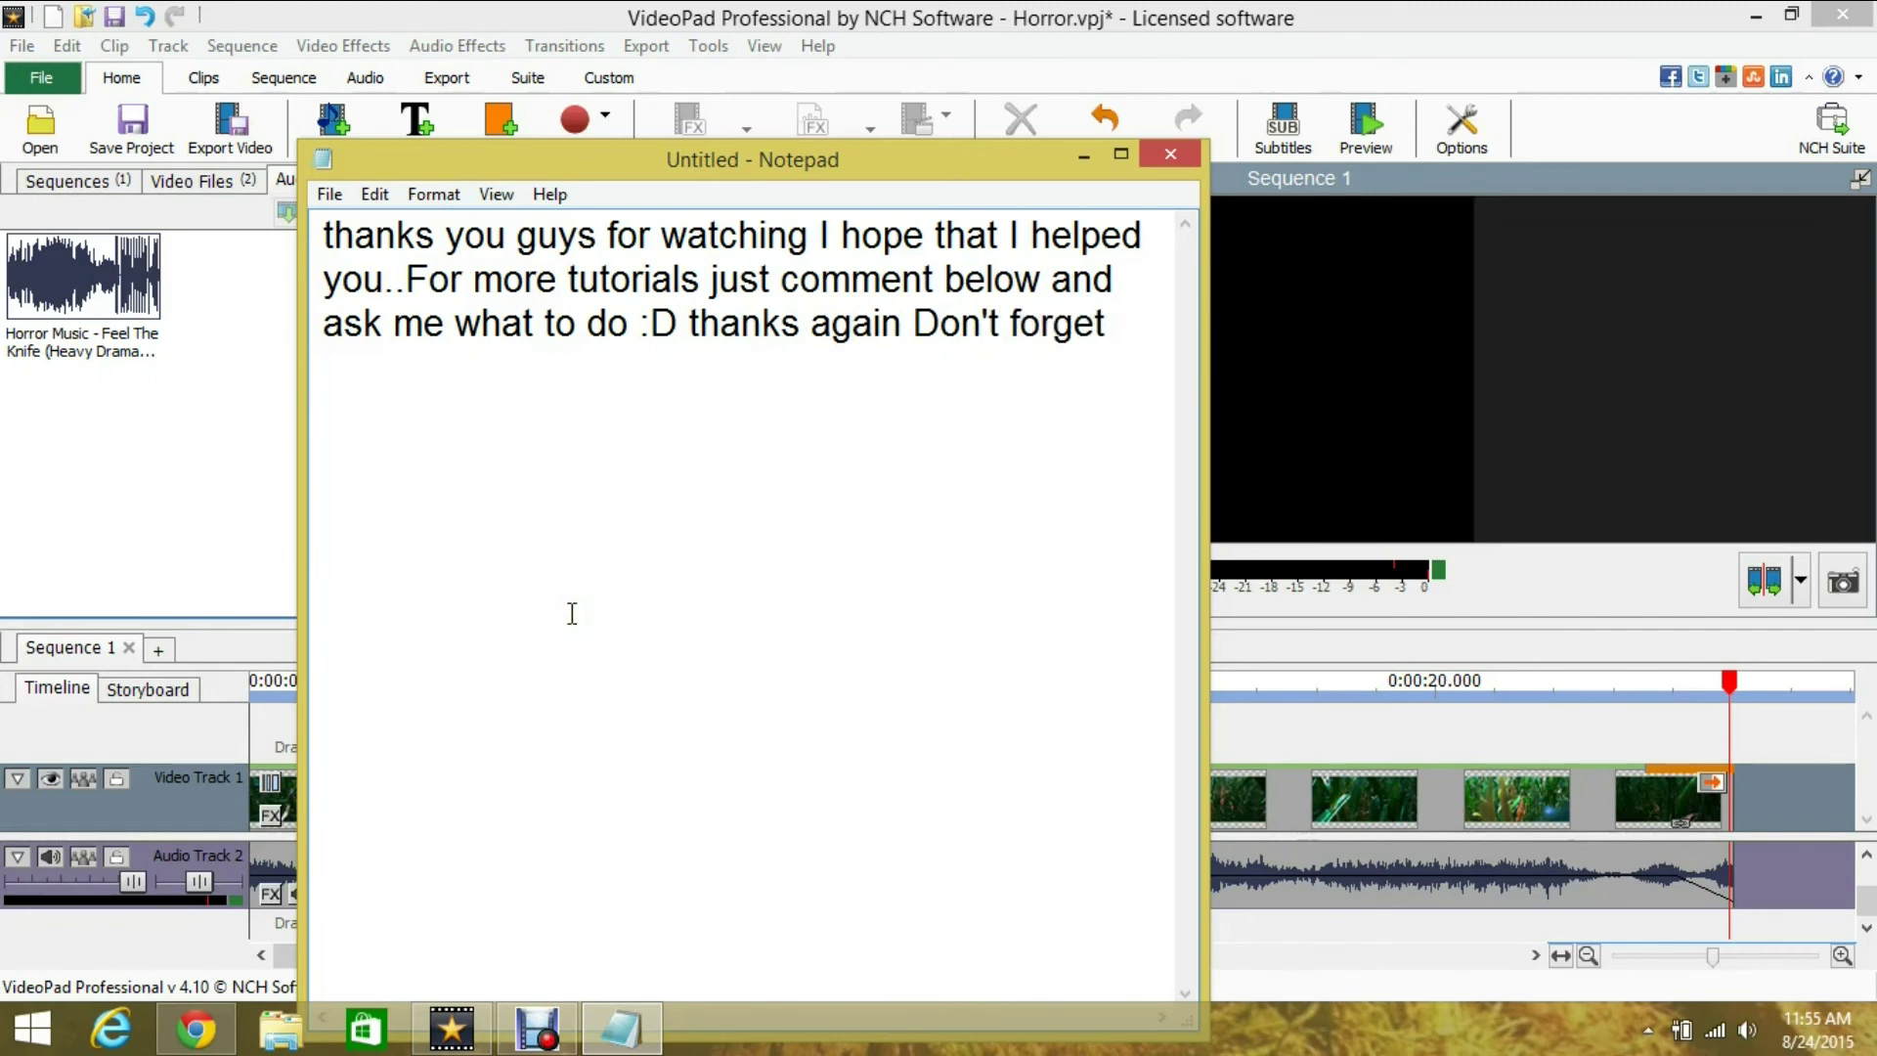
{"action": "type", "text": " to like and subs"}
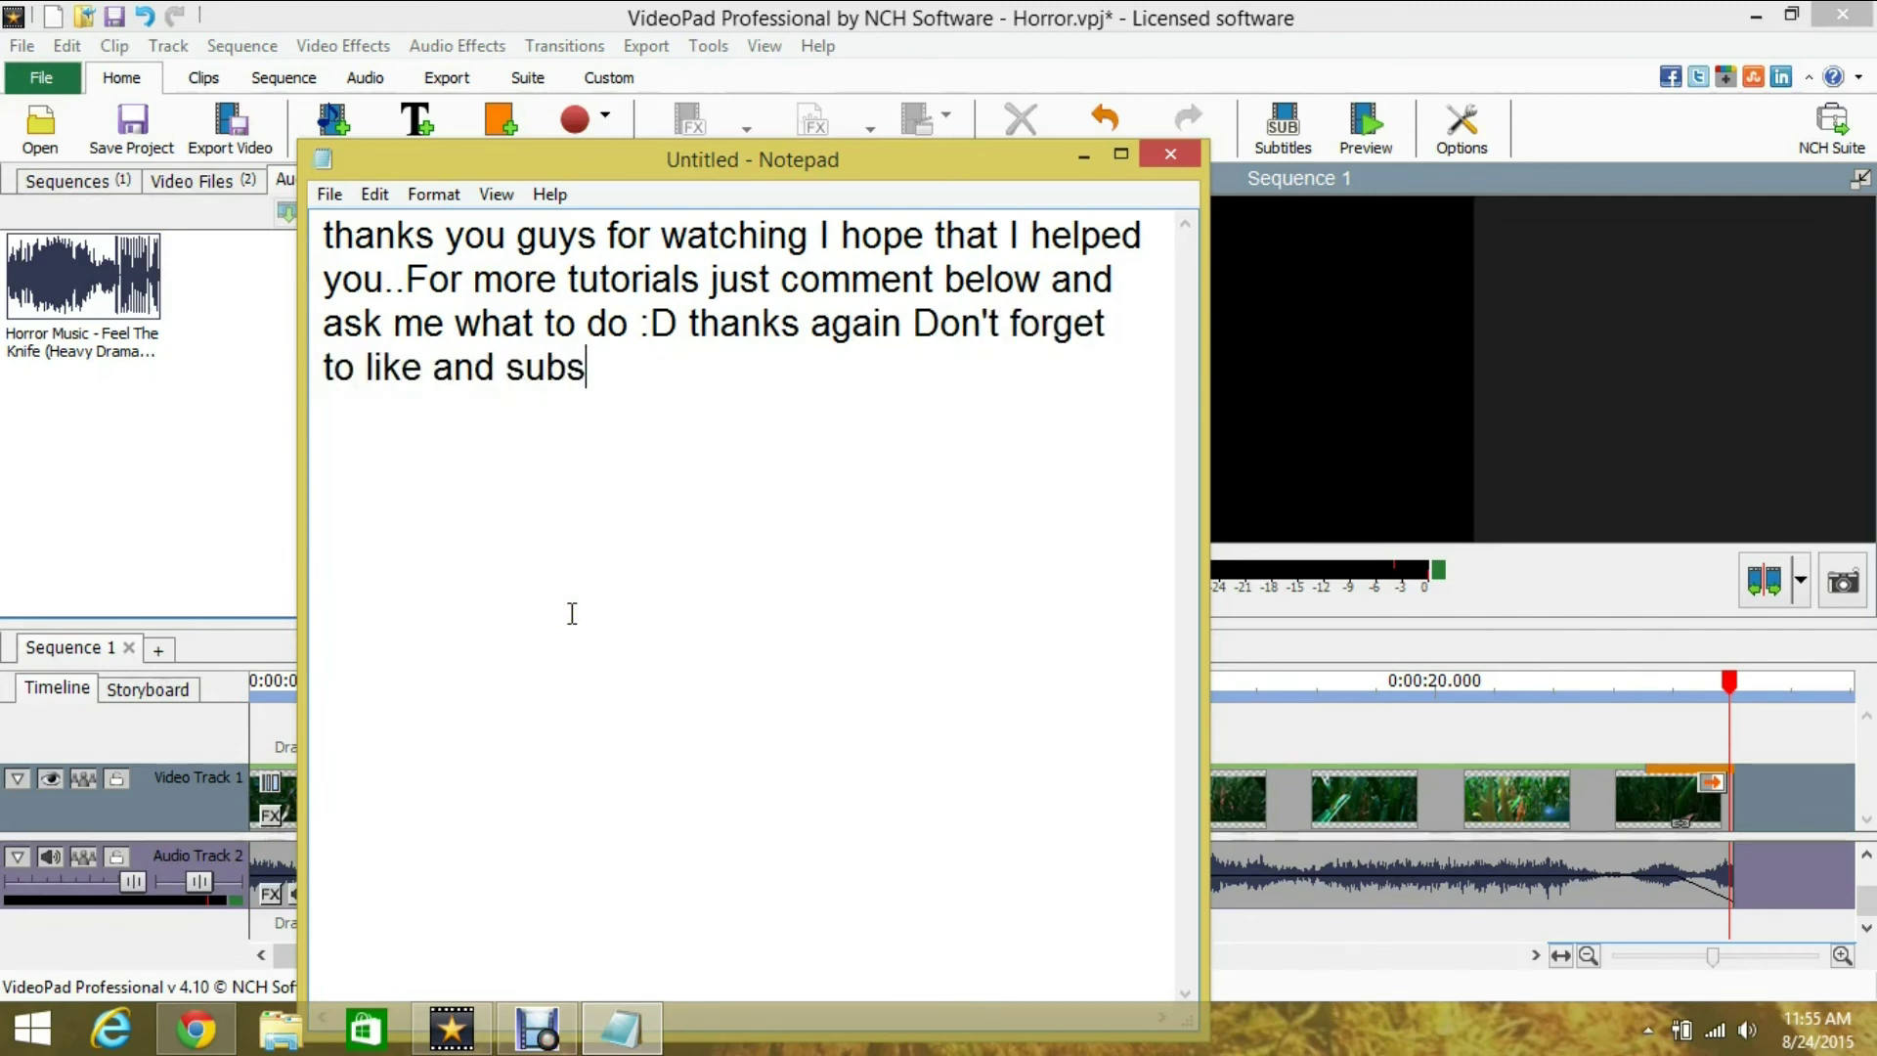
{"action": "type", "text": "cribe"}
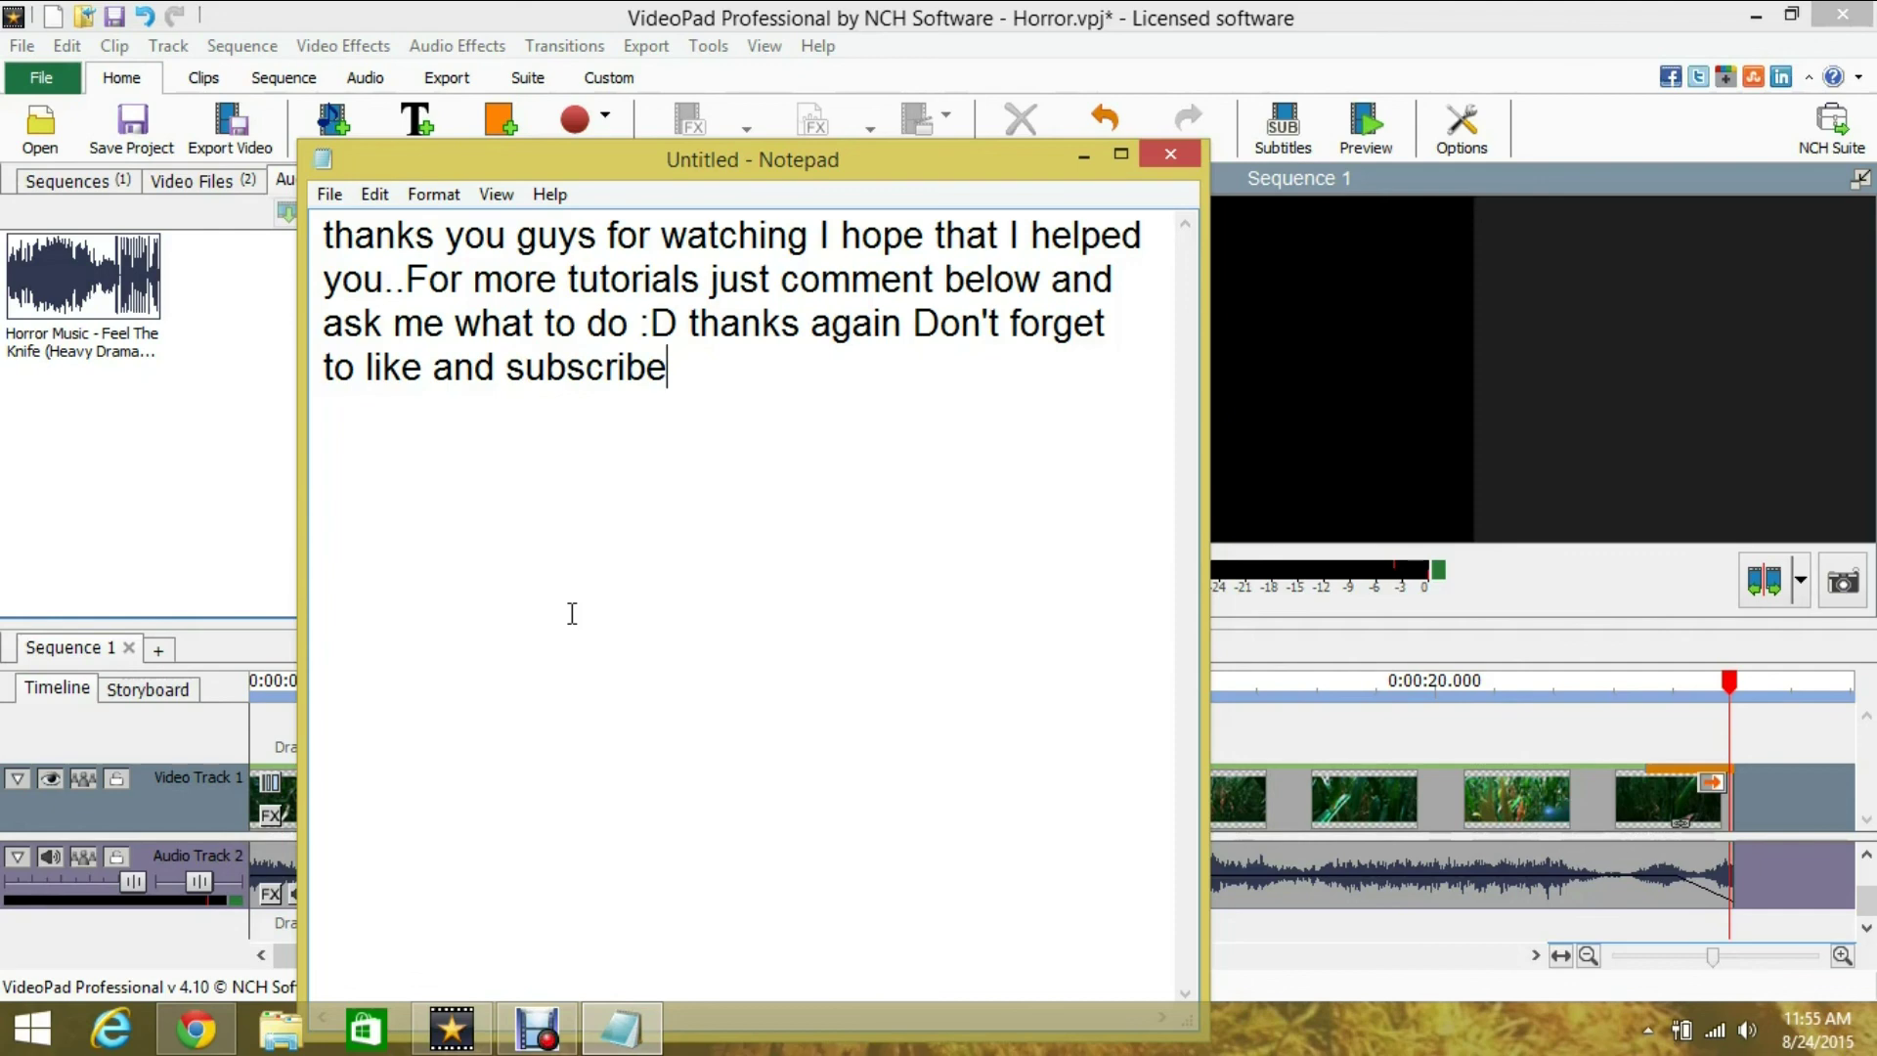
{"action": "type", "text": "..Good Bye"}
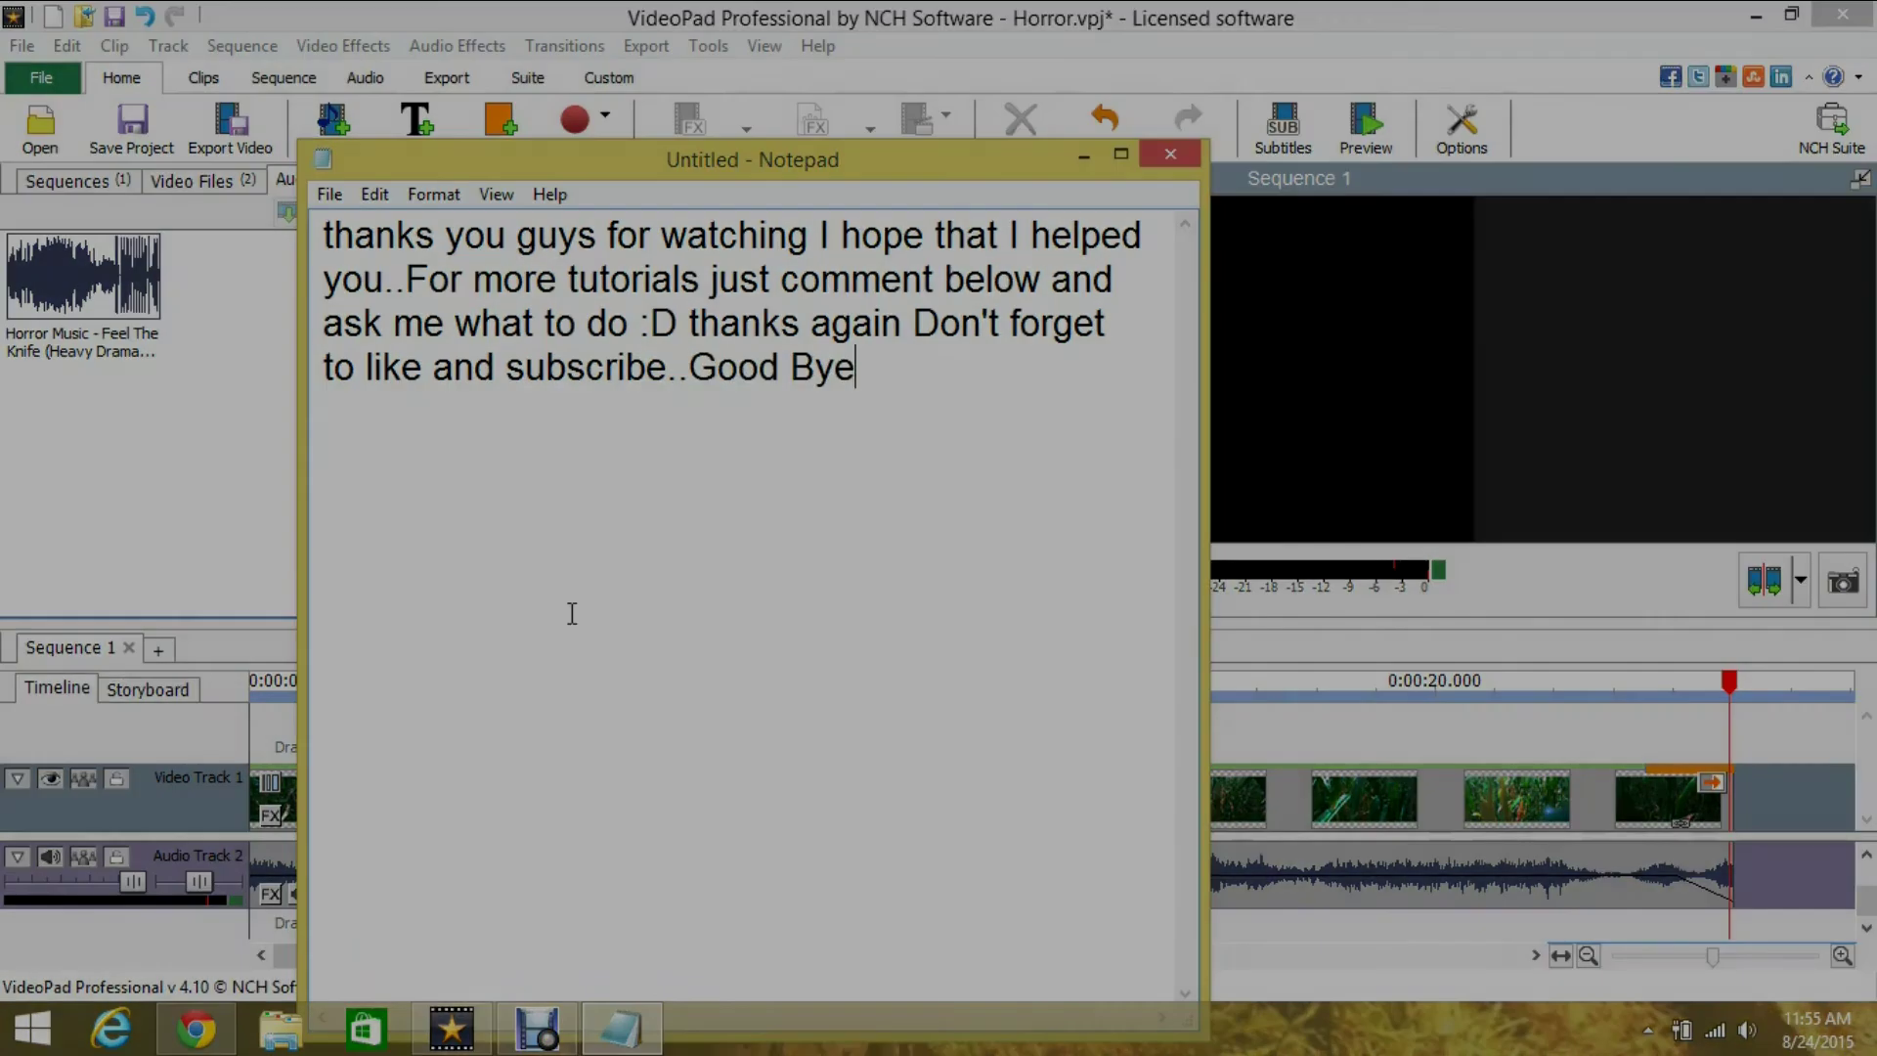